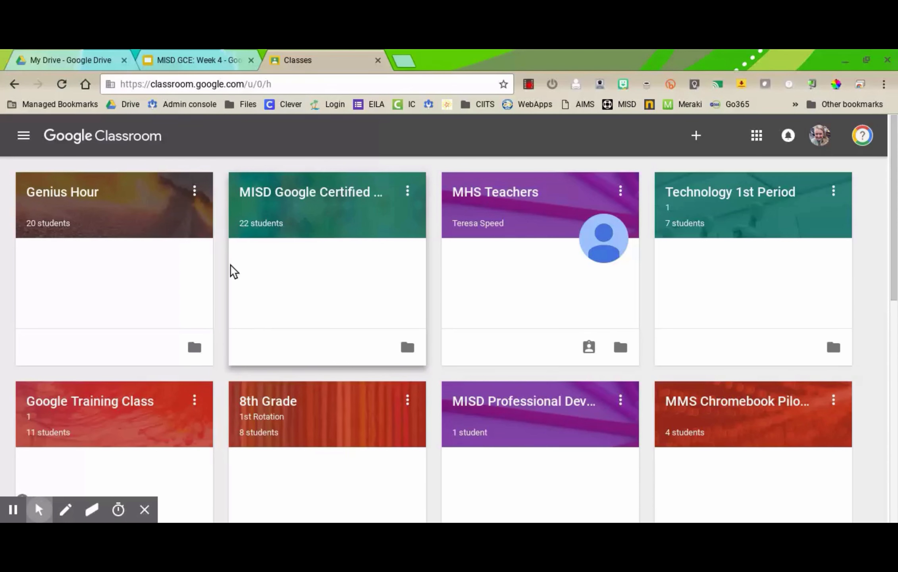
Create a class named MMS Science with section 1 and the subject Science Research
left_click(697, 136)
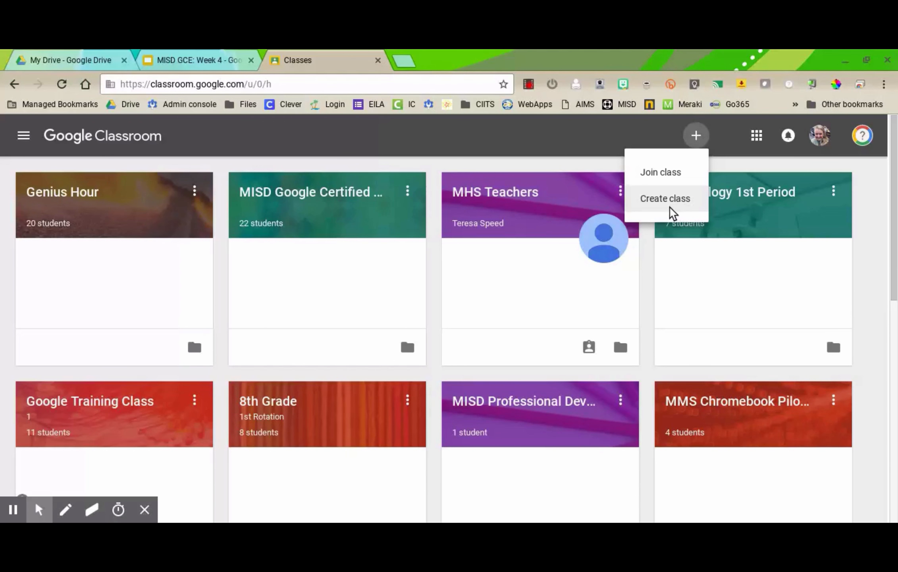
left_click(673, 211)
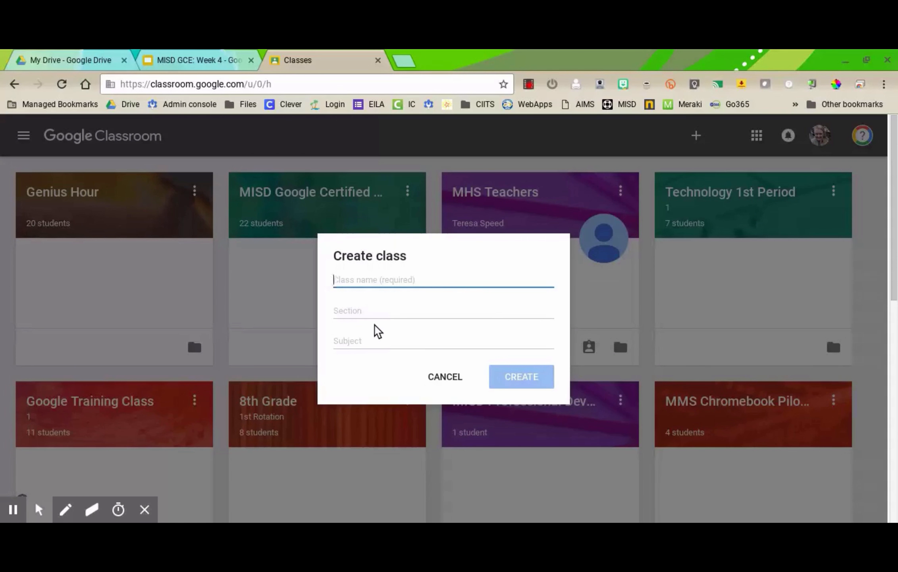
type("MMS")
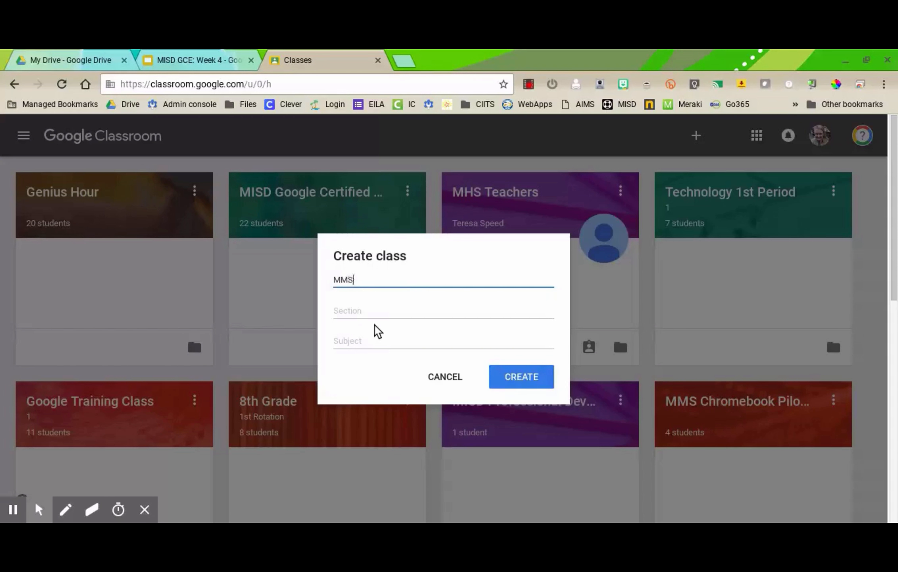
type(" Science")
key("Tab")
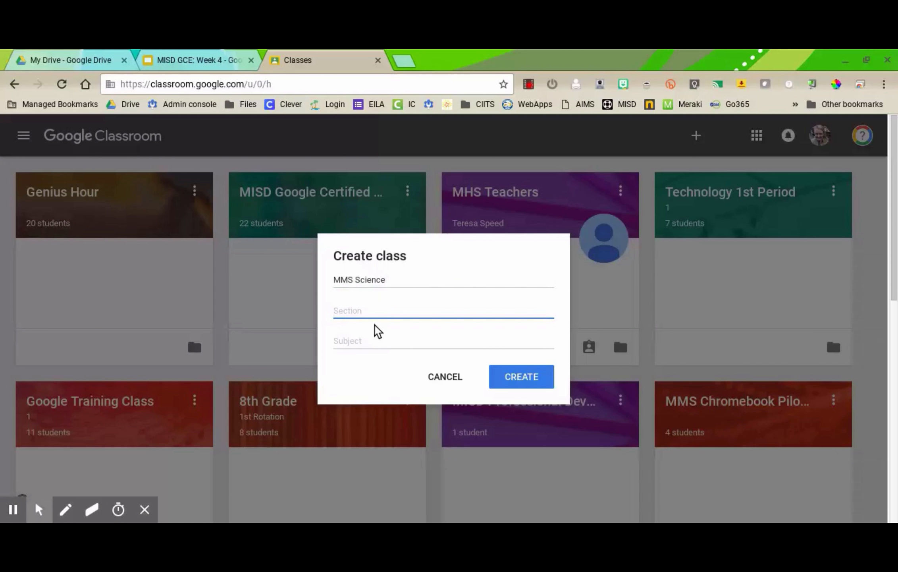
type("1")
key("Tab")
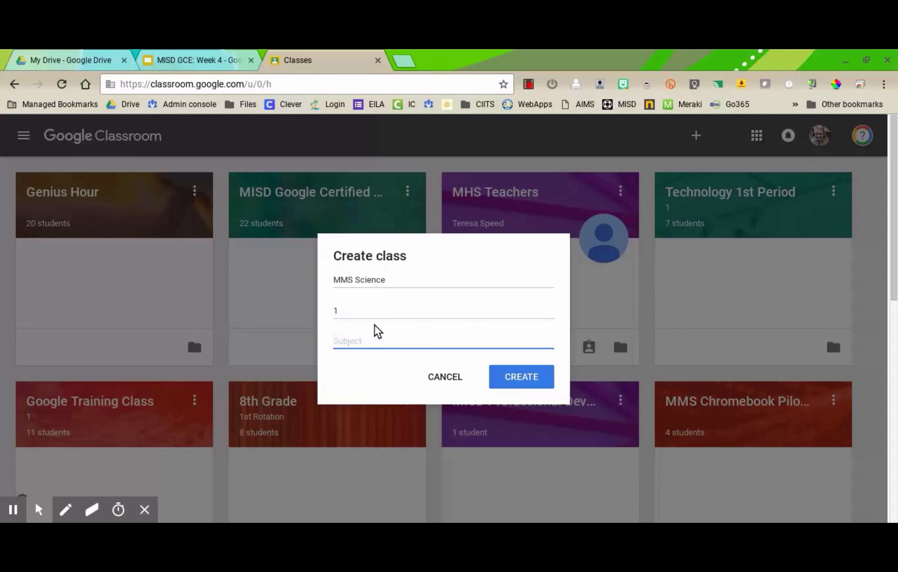
type("Science")
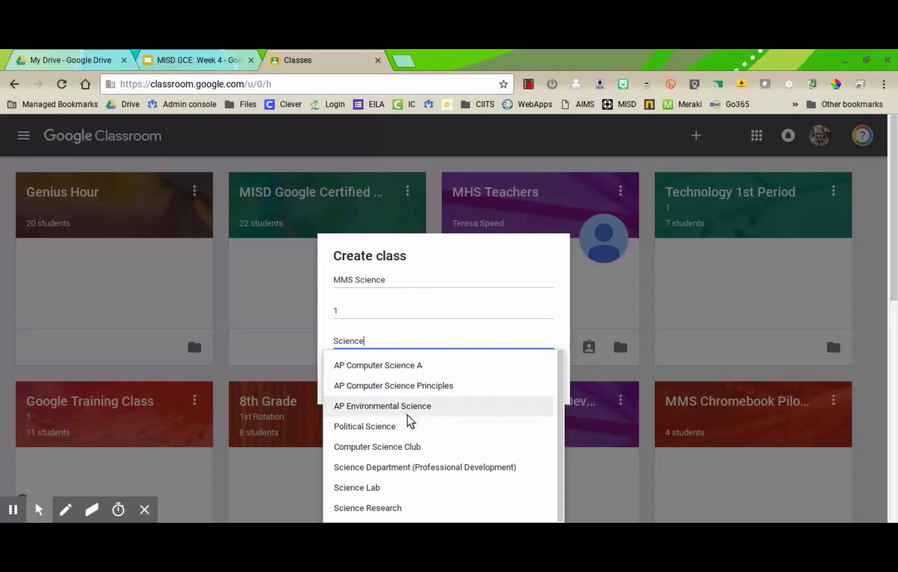
left_click(368, 508)
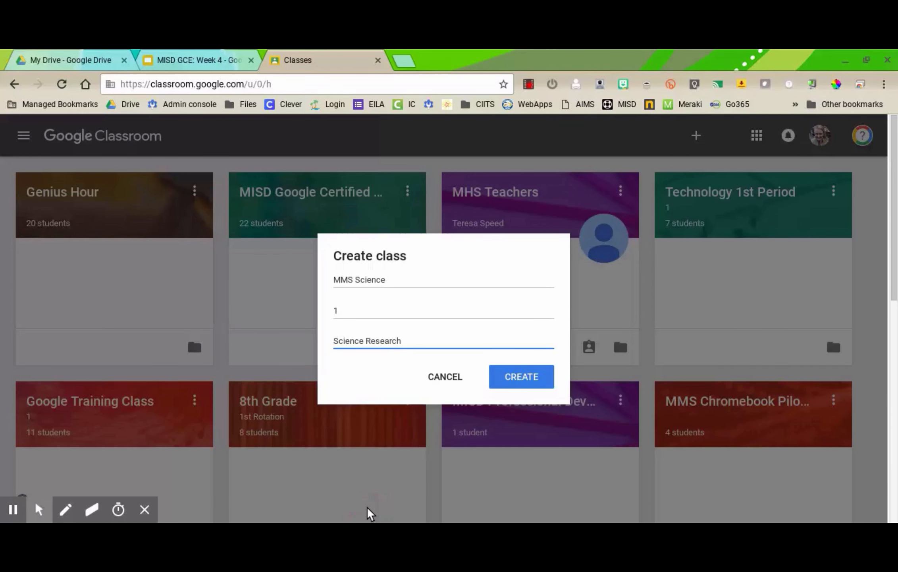
left_click(530, 386)
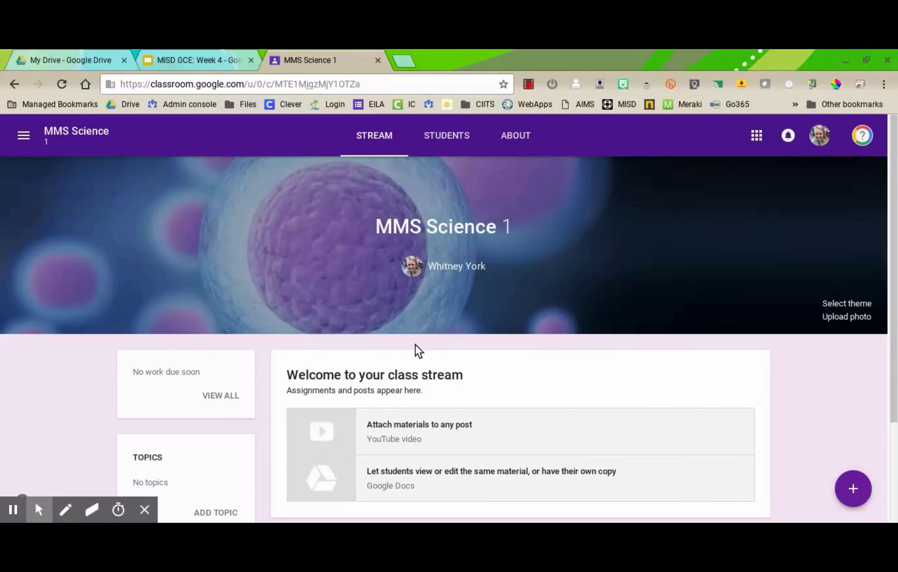
Return to the overview of all classes and look through the navigation list of taught and enrolled classes
left_click(26, 146)
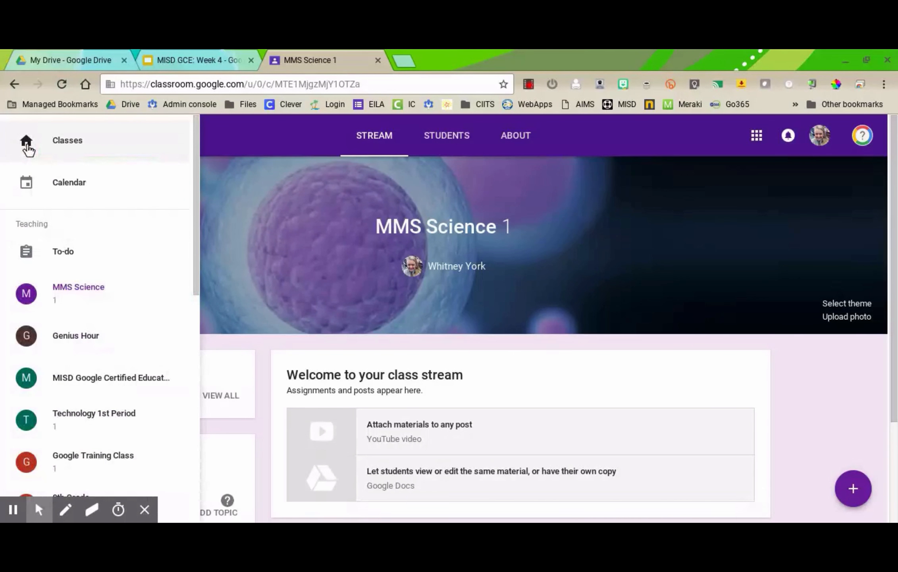
left_click(80, 160)
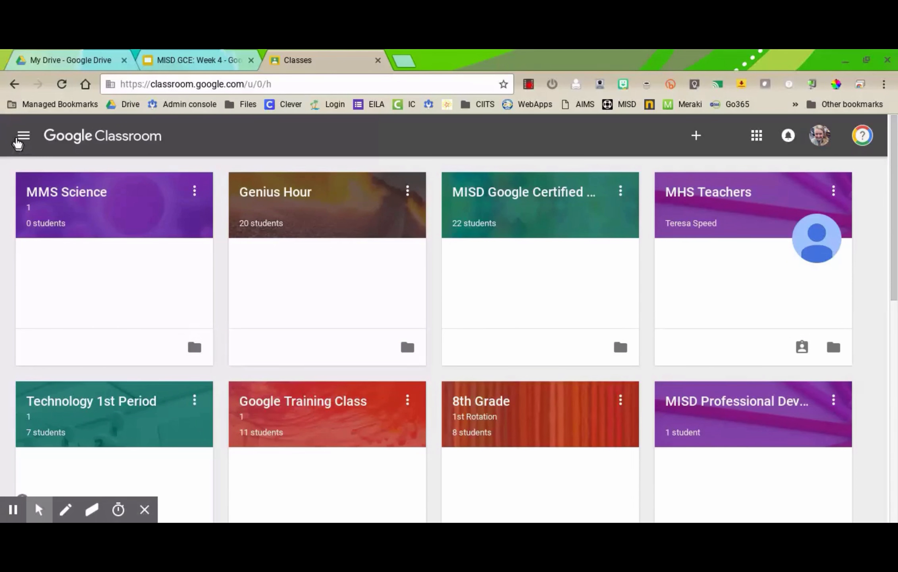
left_click(21, 144)
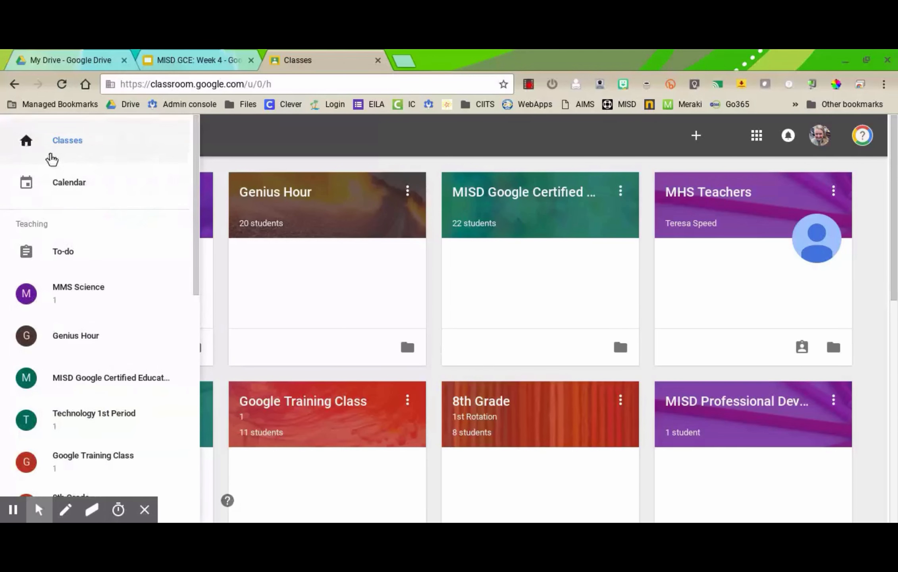
scroll(53, 160, "down", 7)
scroll(54, 161, "down", 6)
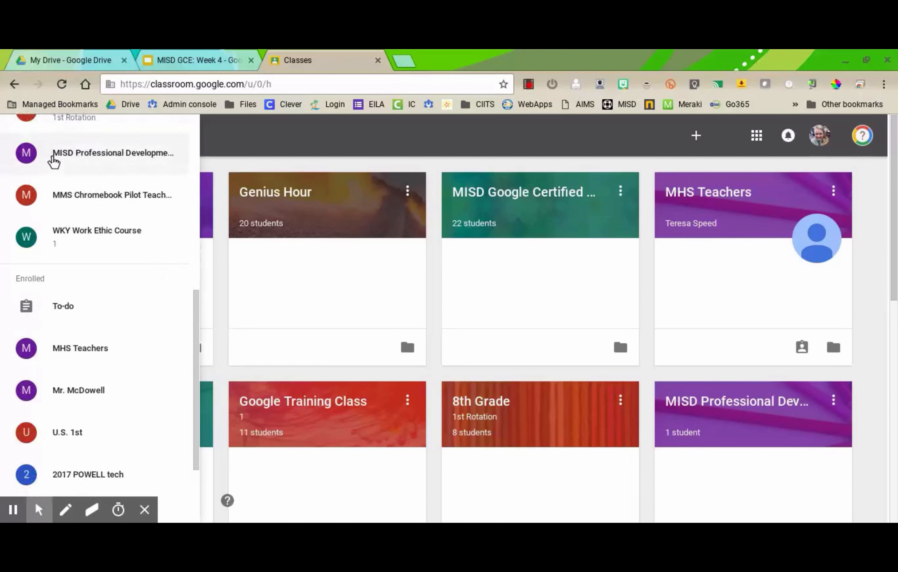
scroll(54, 161, "up", 4)
scroll(54, 161, "up", 9)
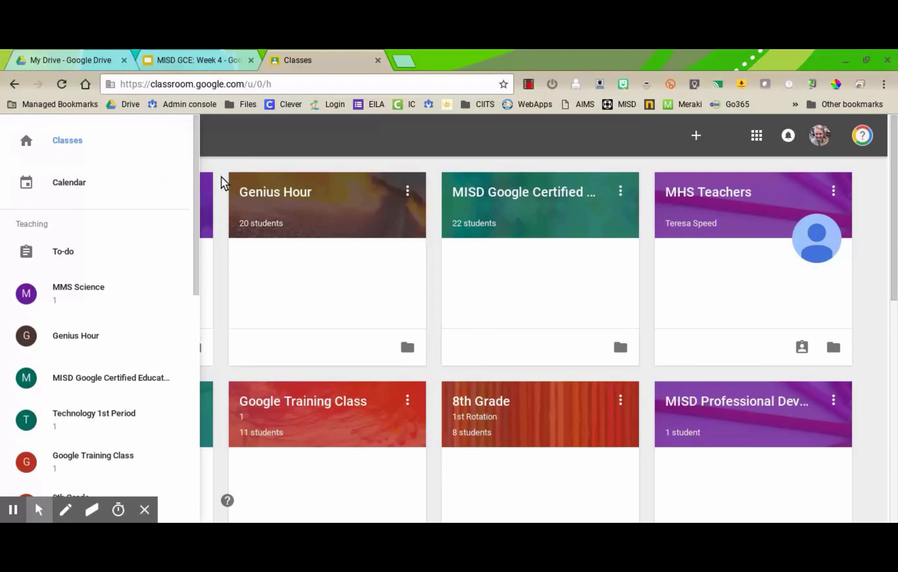
left_click(306, 153)
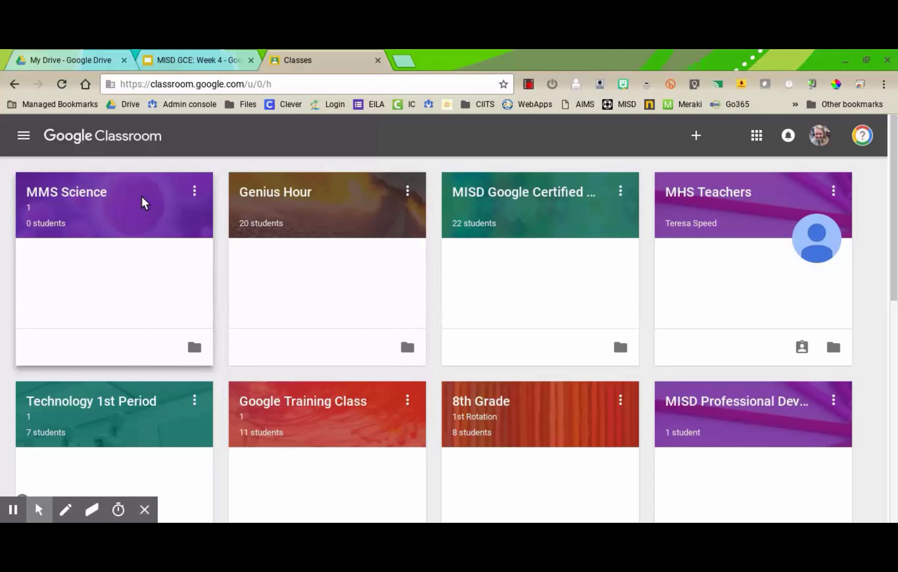
Reorder the class cards so MMS Science comes third, after Genius Hour and the MISD Google Certified Educator class
left_click_drag(144, 203, 397, 211)
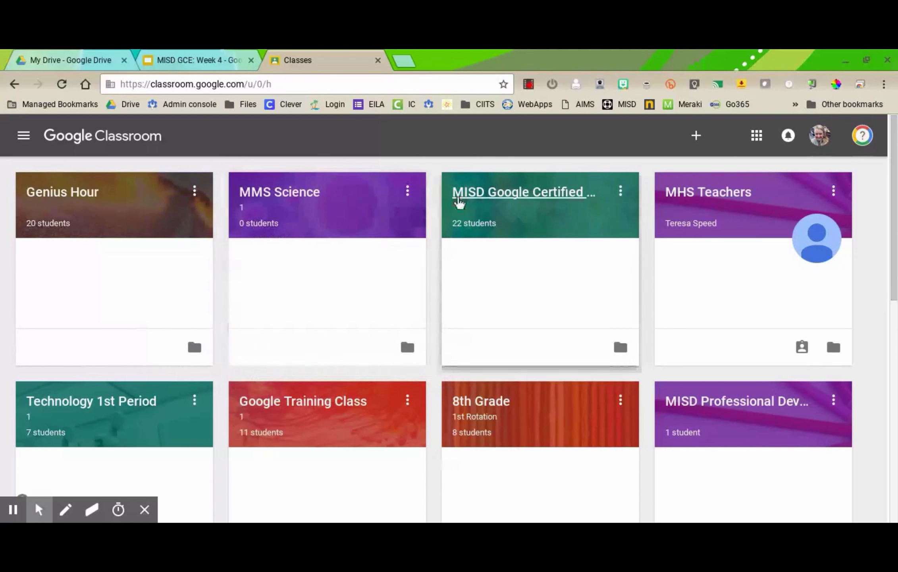
left_click_drag(551, 216, 314, 225)
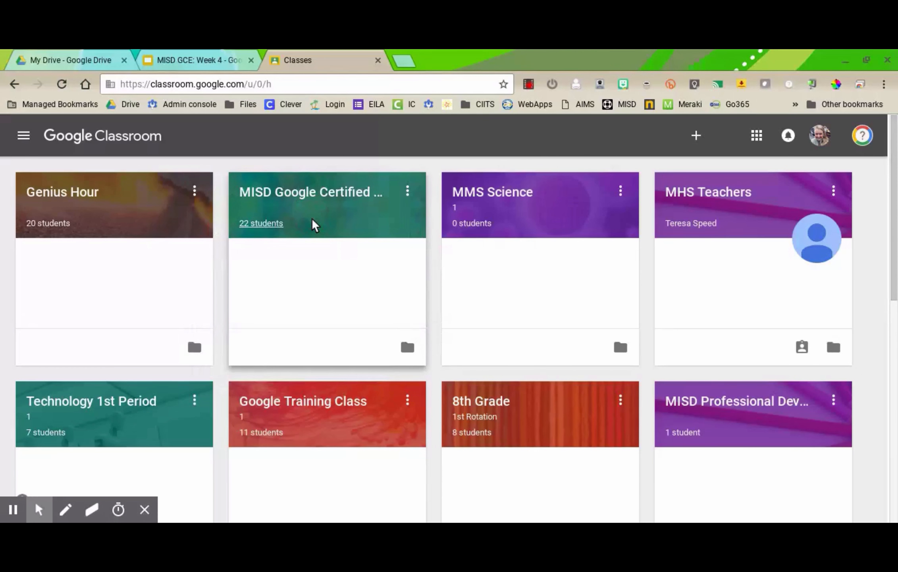
View the options available for the MMS Science class and locate Archived Classes in the navigation list
left_click(620, 193)
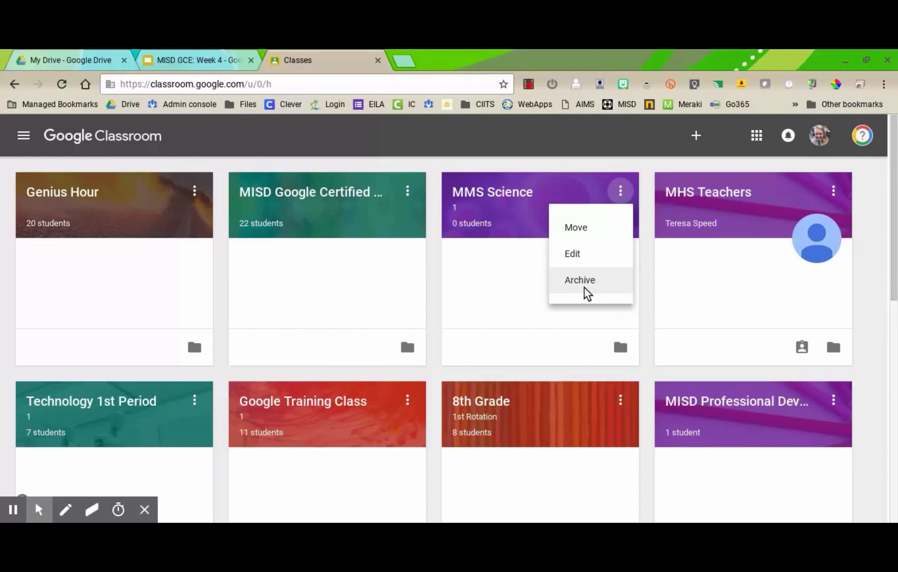
left_click(18, 148)
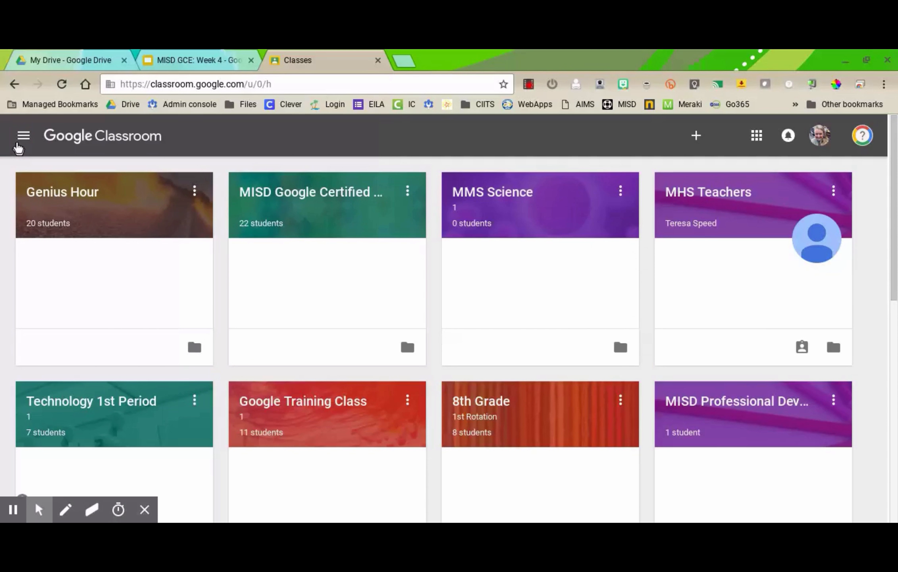
left_click(20, 140)
scroll(60, 379, "down", 15)
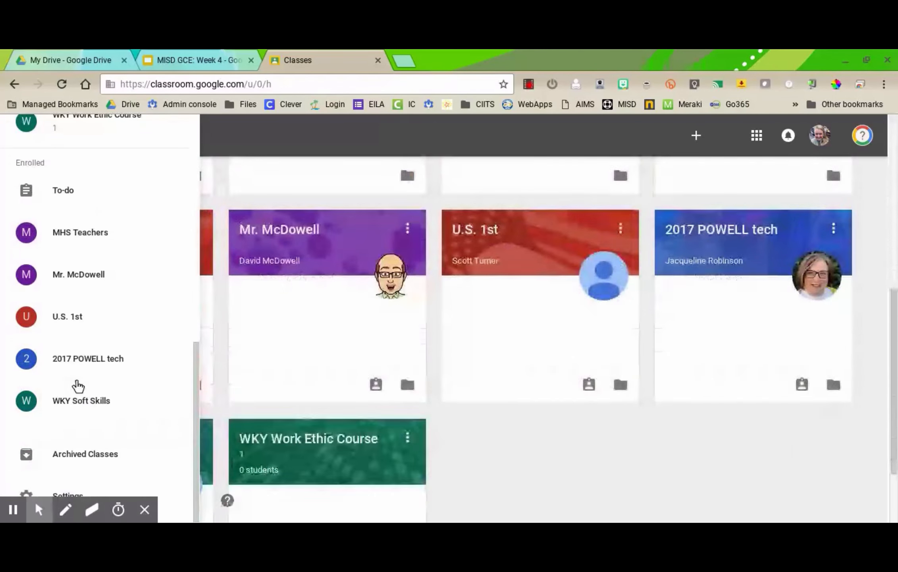
scroll(78, 386, "down", 1)
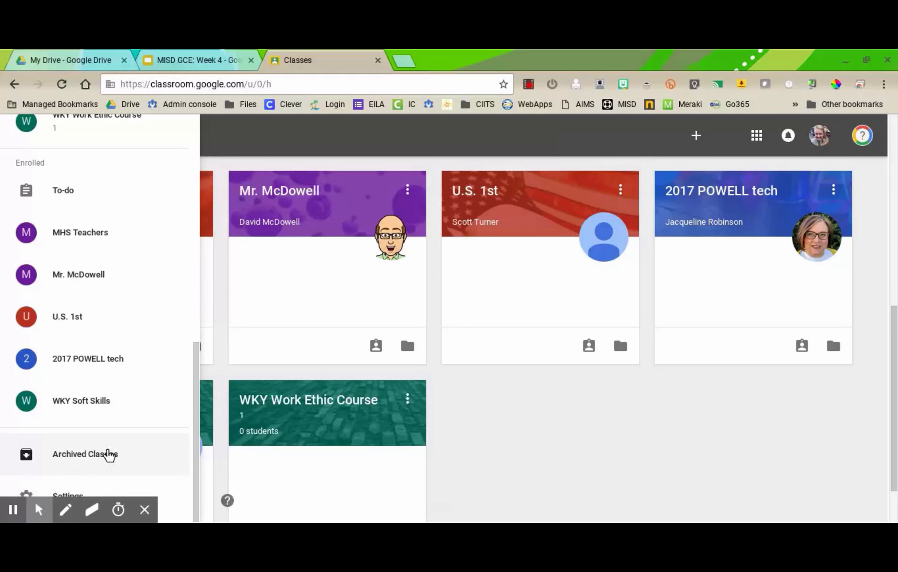
scroll(108, 453, "up", 15)
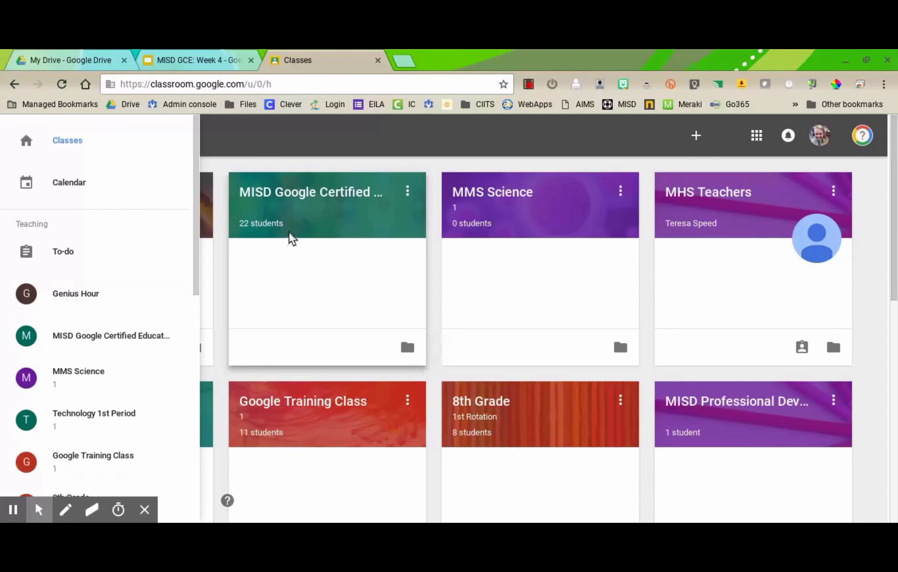
left_click(267, 132)
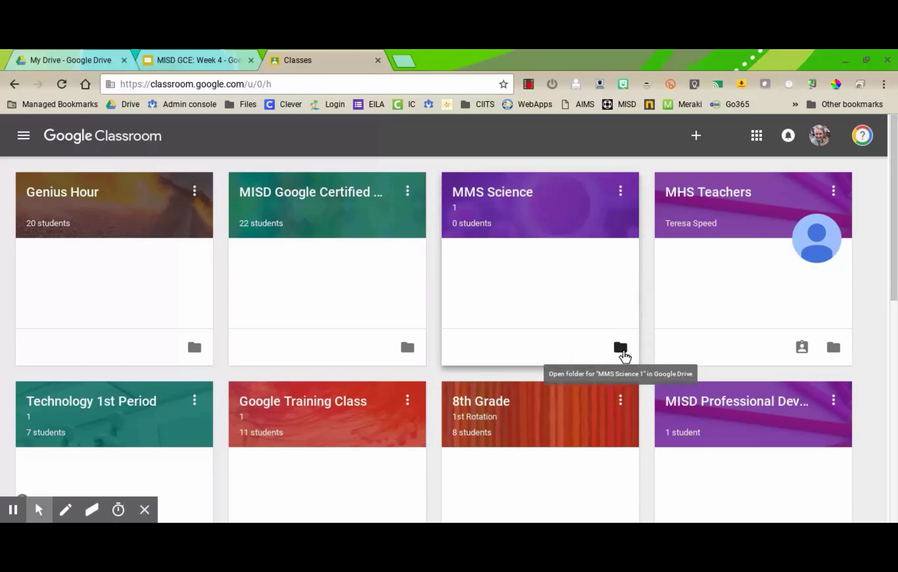
Open the MMS Science class's Google Drive folder and look through the class folders in its parent Classroom folder
left_click(621, 348)
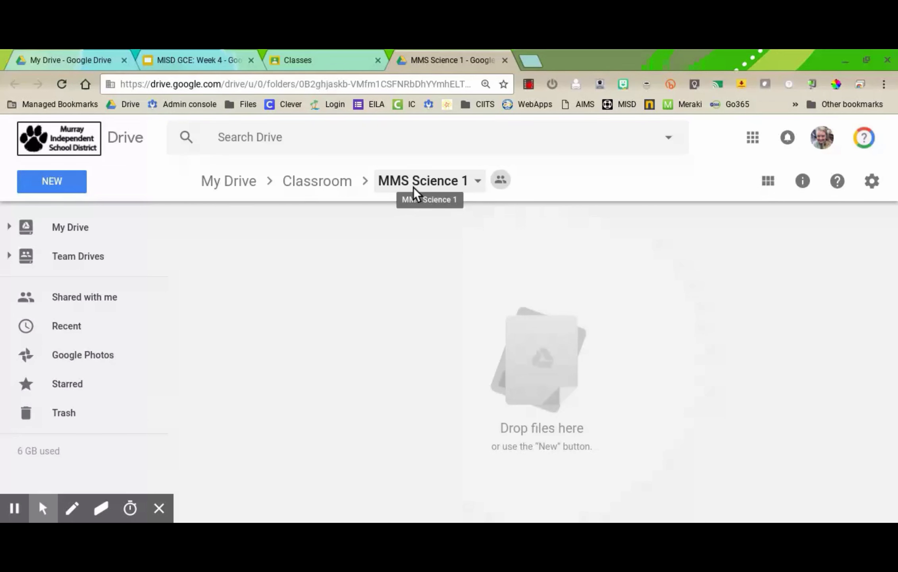
left_click(334, 188)
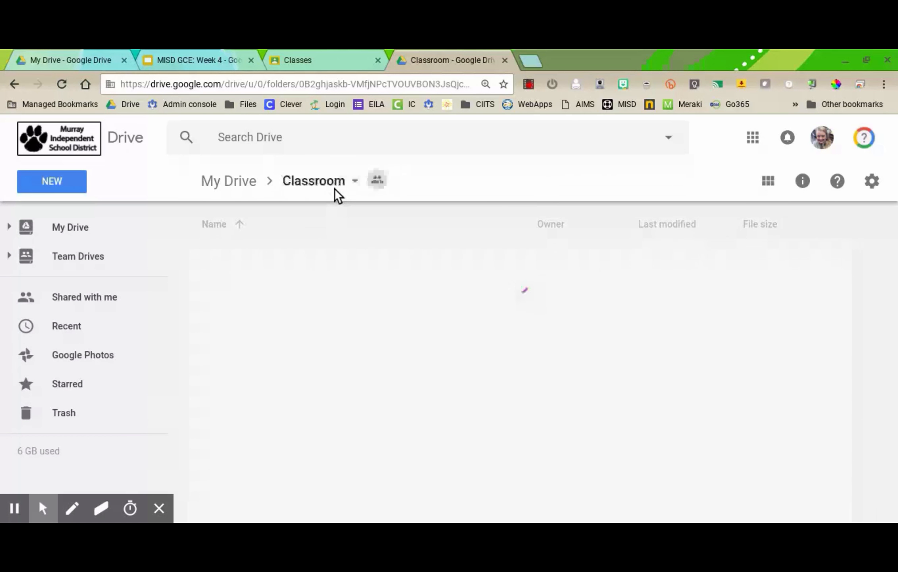
scroll(387, 394, "down", 10)
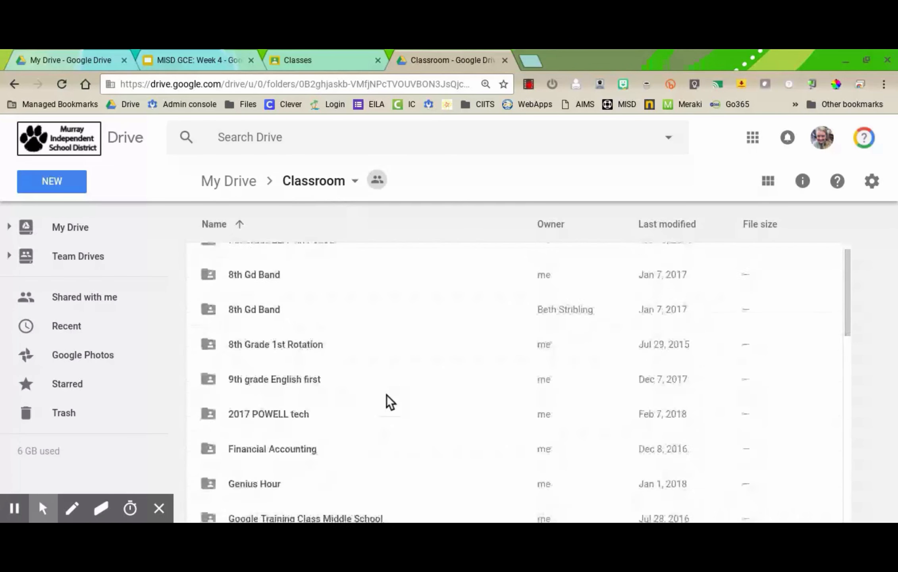
scroll(390, 402, "down", 3)
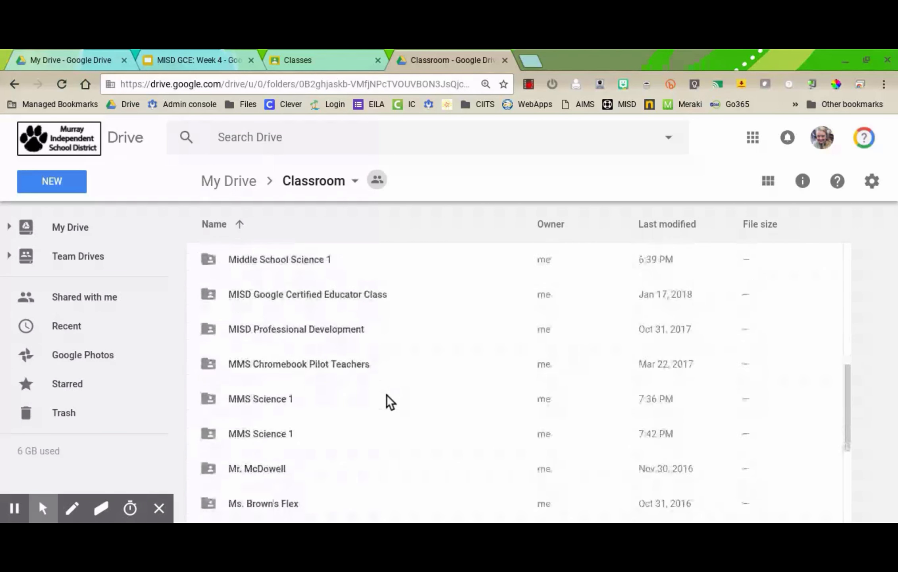
scroll(387, 395, "up", 2)
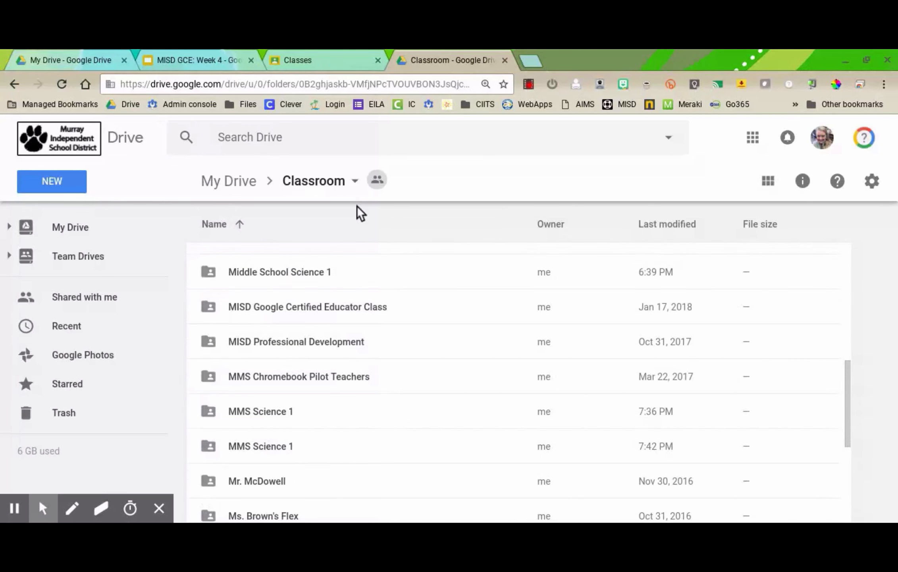
Inspect the Week 2 and Week 3 folders of the MISD Google Certified Educator Class, and return to the Classroom folder
left_click(273, 315)
double_click(273, 315)
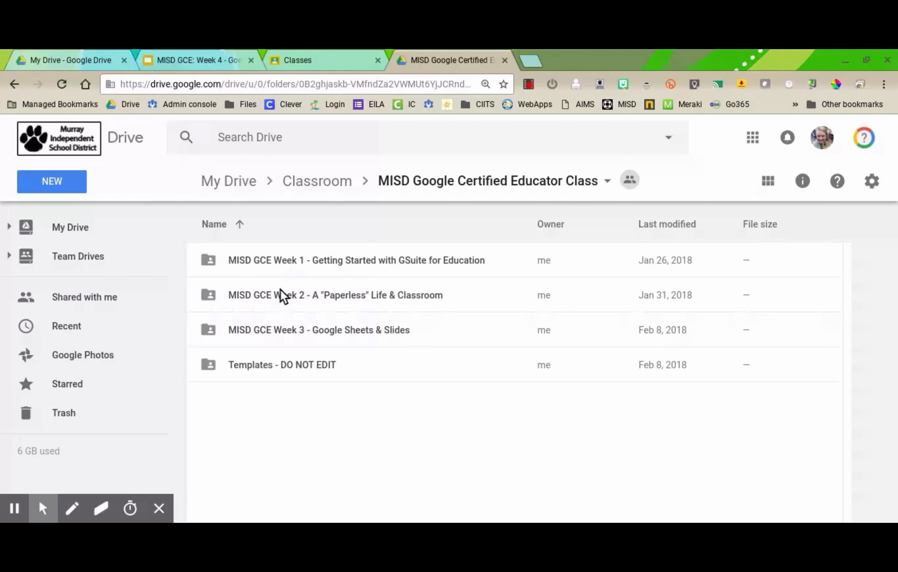
double_click(281, 290)
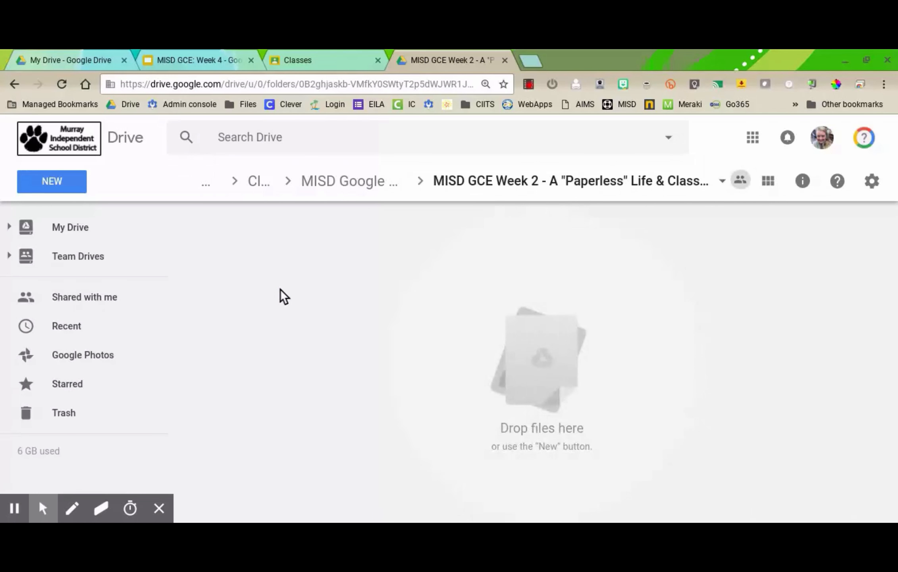
left_click(361, 182)
double_click(268, 338)
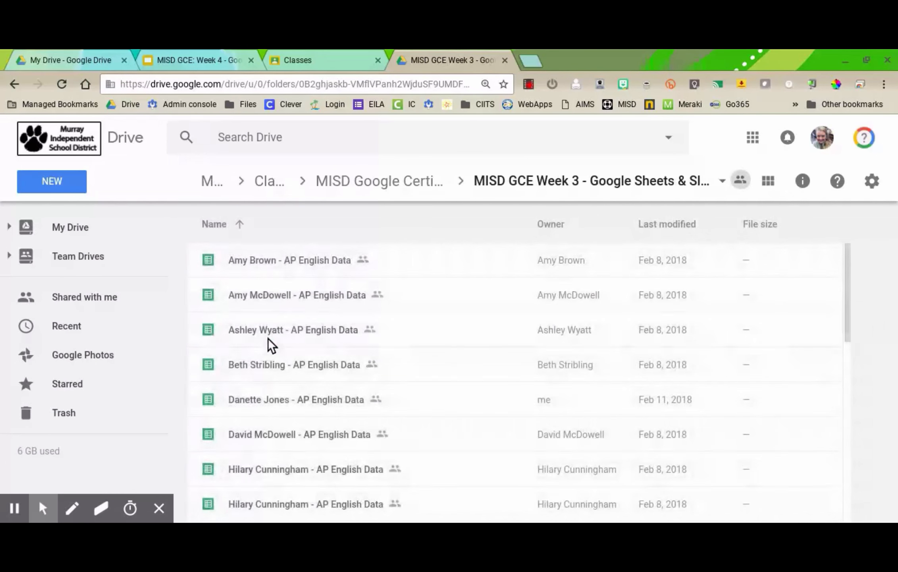
scroll(269, 339, "down", 2)
scroll(268, 338, "up", 2)
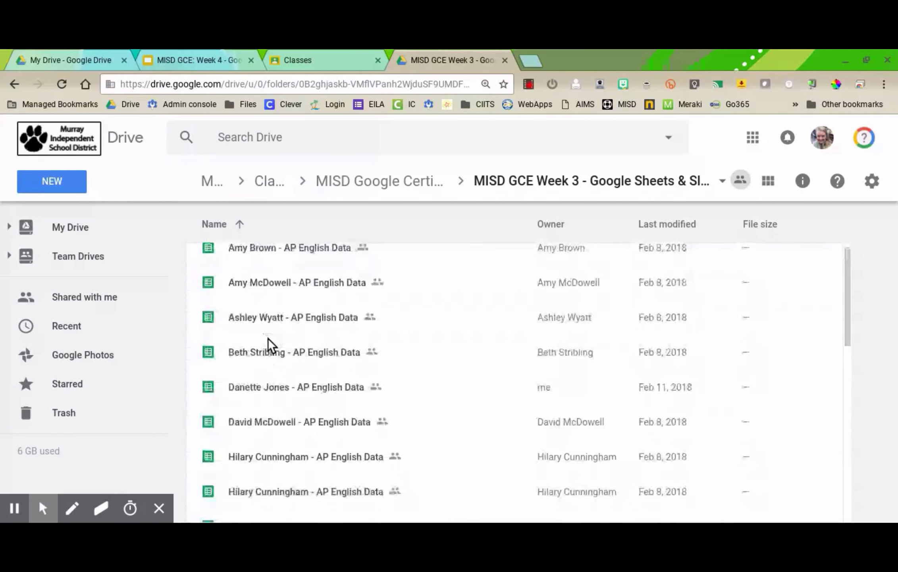
left_click(399, 172)
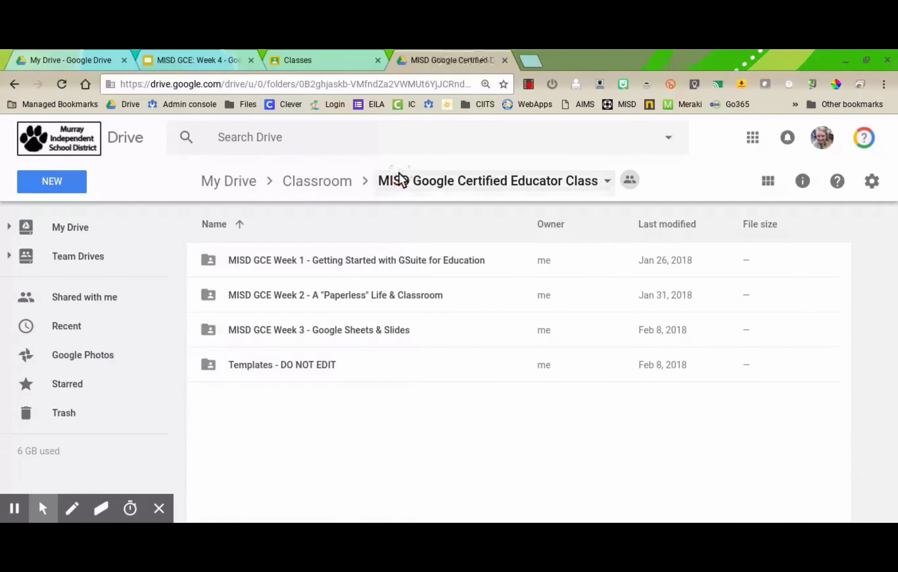
left_click(331, 187)
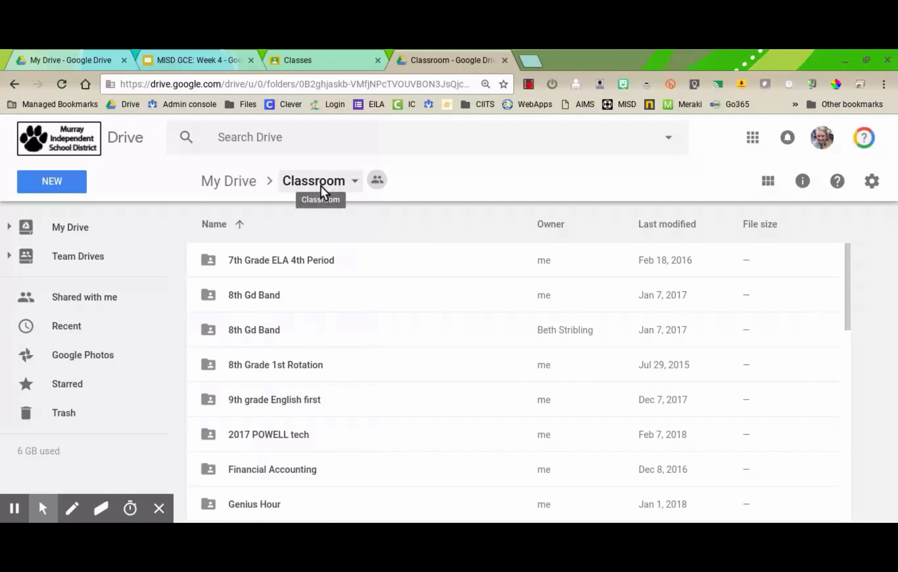
Close the Drive folder tab and open the MMS Science class
left_click(504, 60)
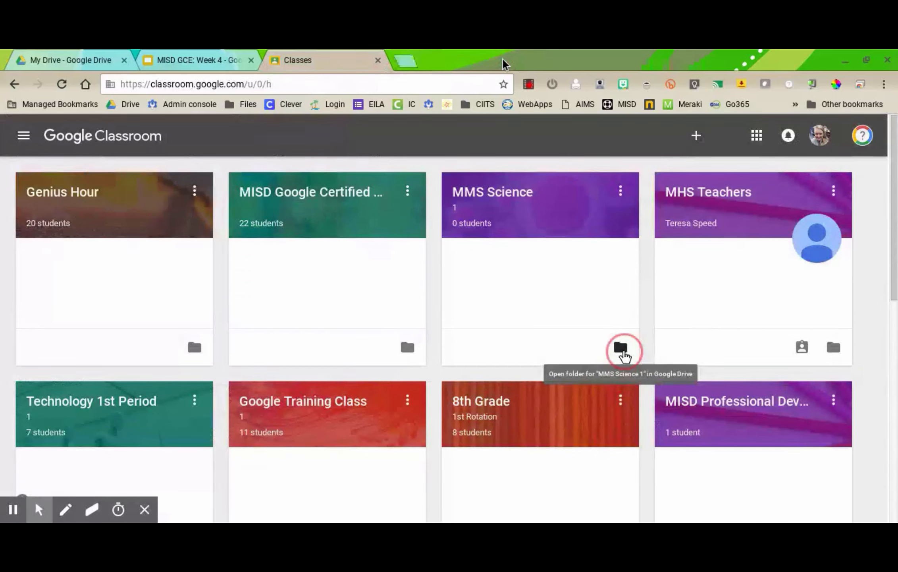
left_click(483, 195)
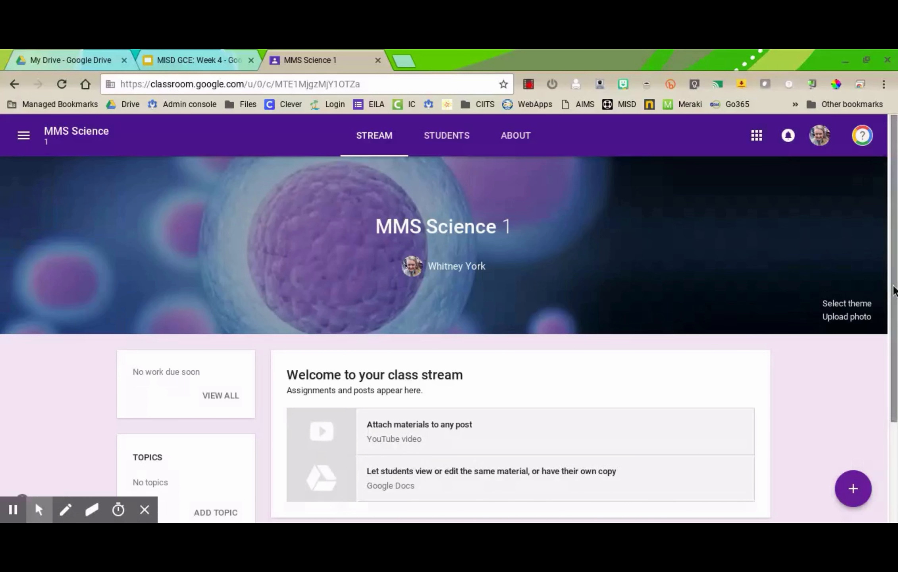
Change the MMS Science class theme to the teal starry night sky image from the theme gallery
left_click(853, 302)
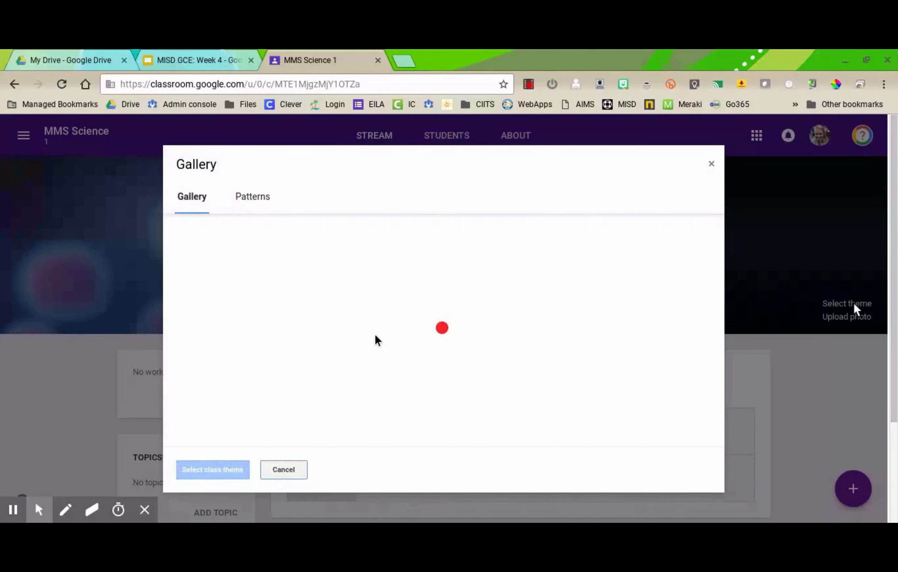
scroll(853, 301, "down", 15)
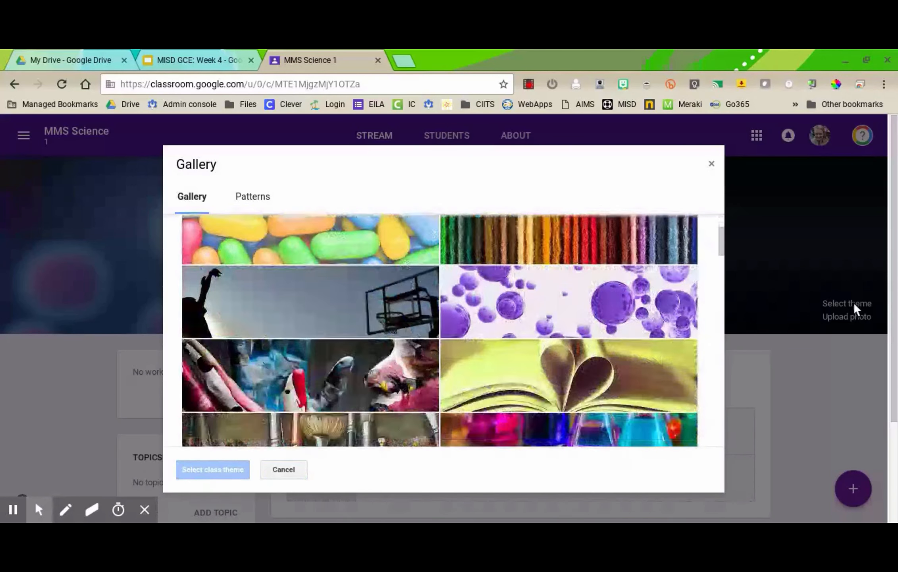
scroll(854, 301, "down", 5)
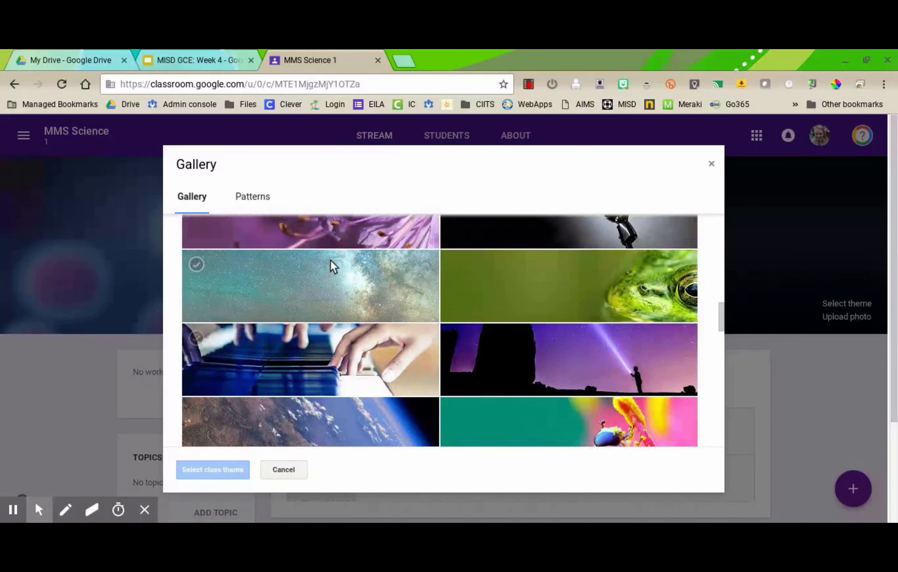
left_click(330, 259)
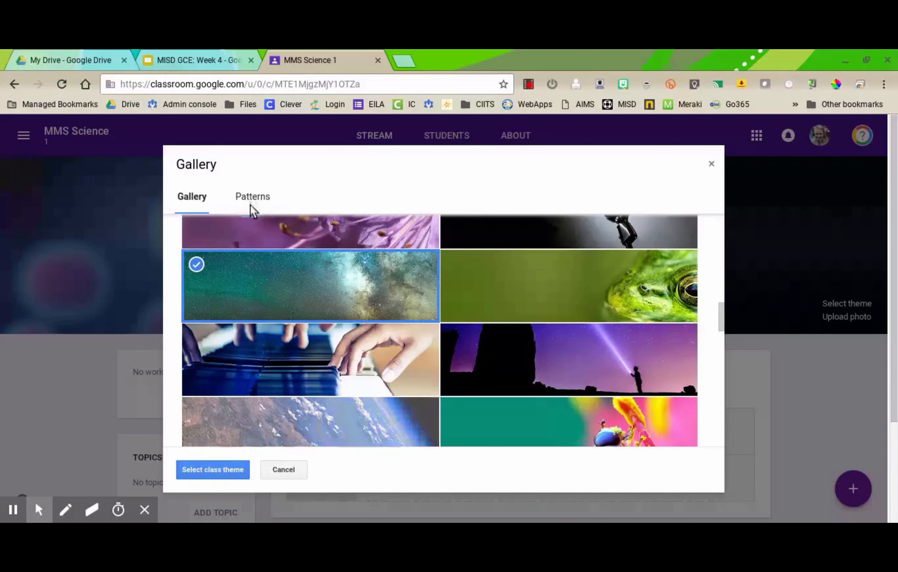
left_click(230, 467)
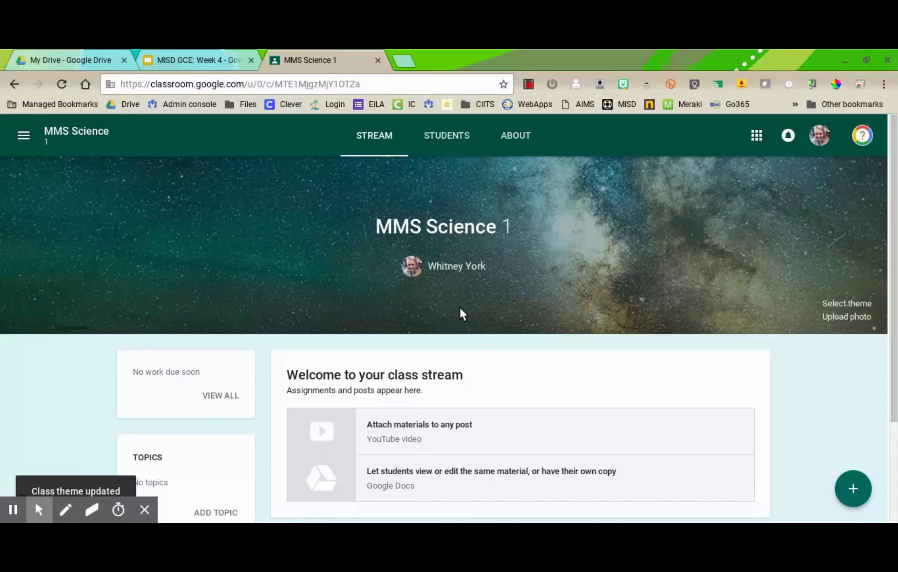
scroll(366, 300, "down", 3)
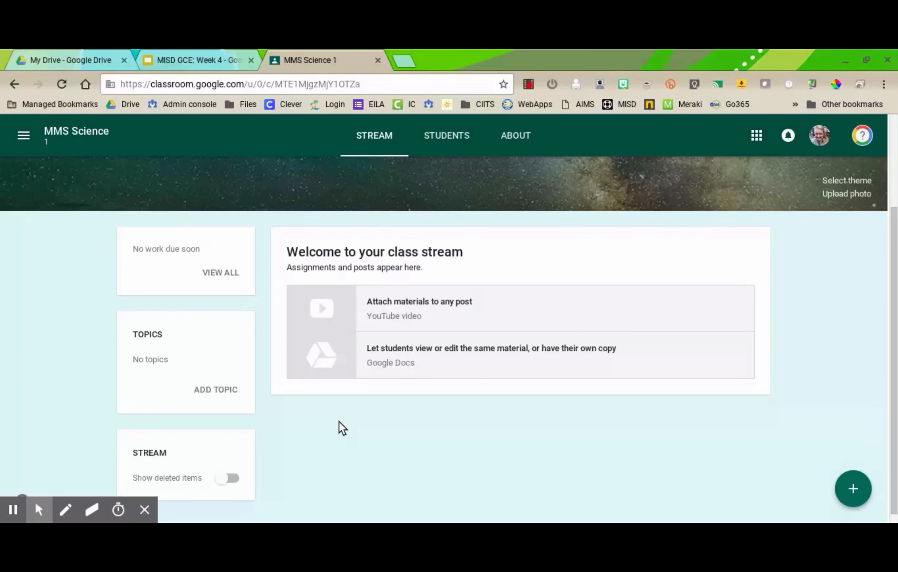
scroll(339, 421, "up", 3)
left_click(507, 147)
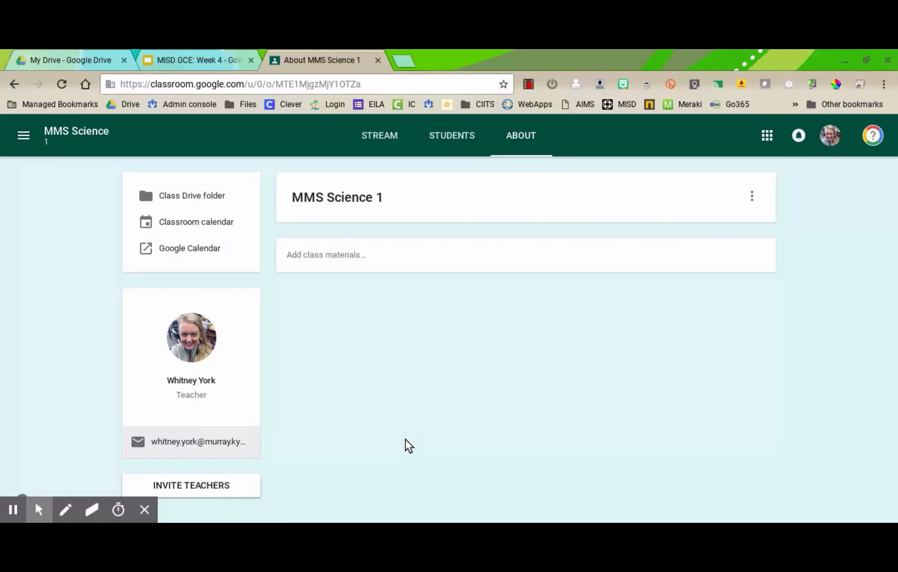
left_click(375, 263)
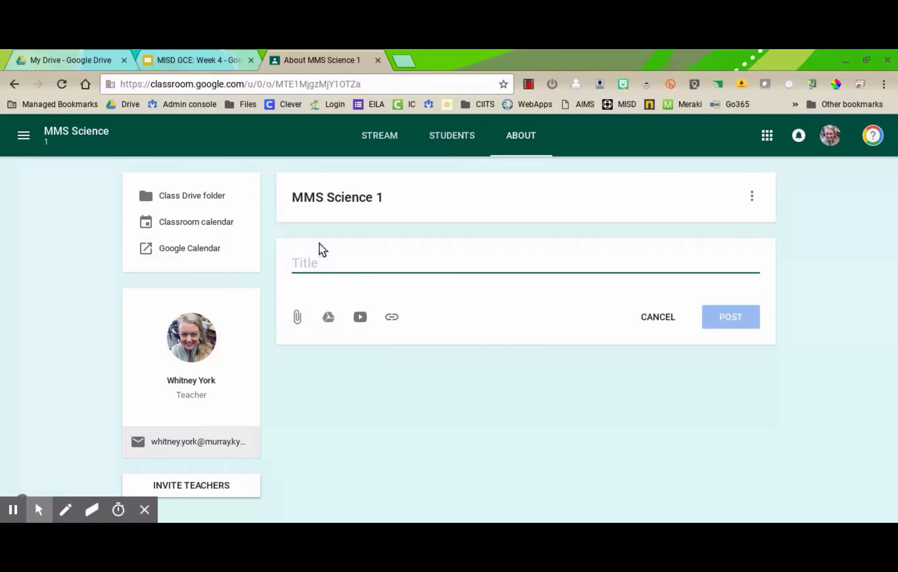
type("Study Island")
left_click(392, 320)
type("w")
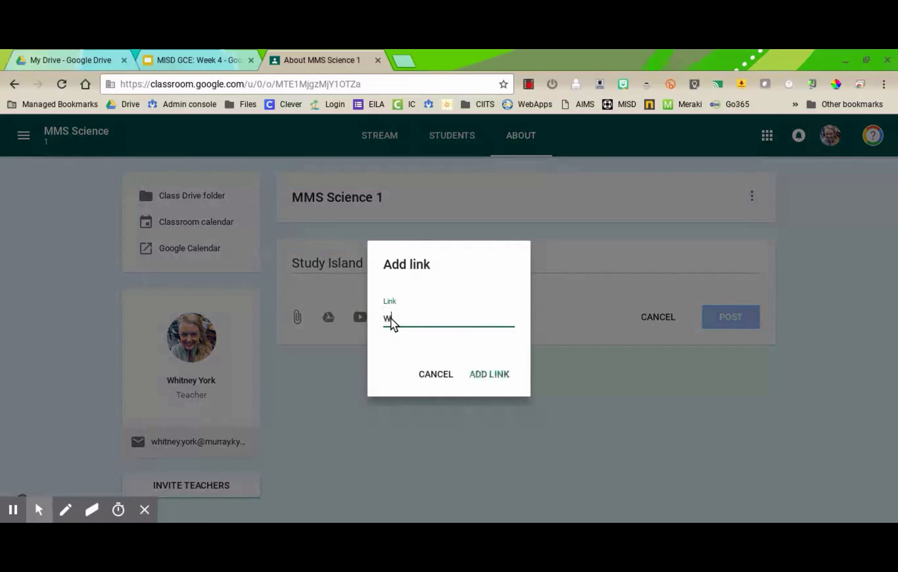
type("ww.studyIsland.com")
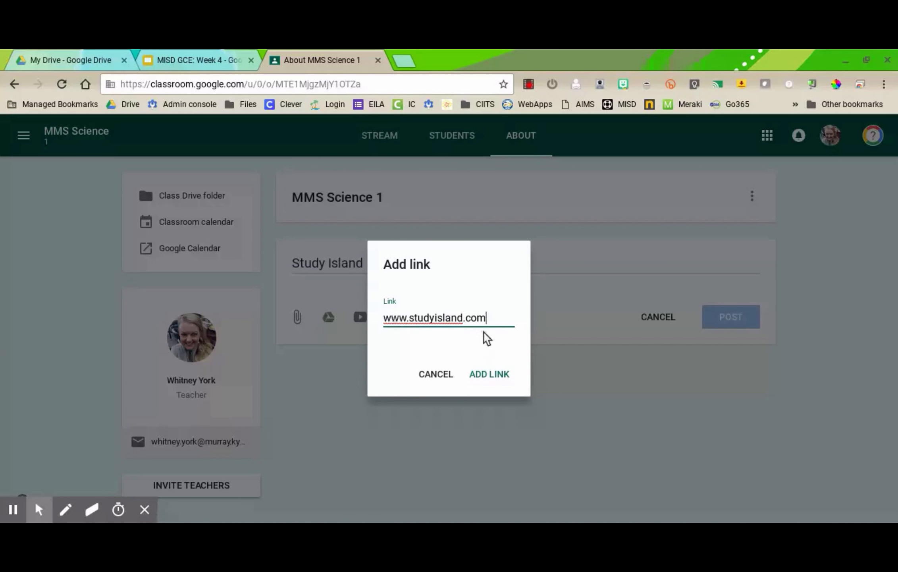
left_click(496, 377)
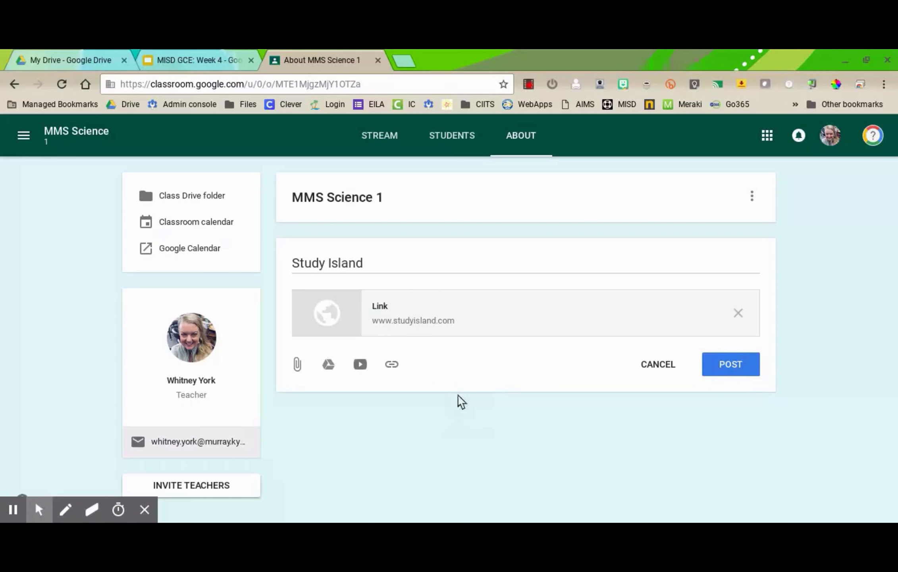
left_click(722, 370)
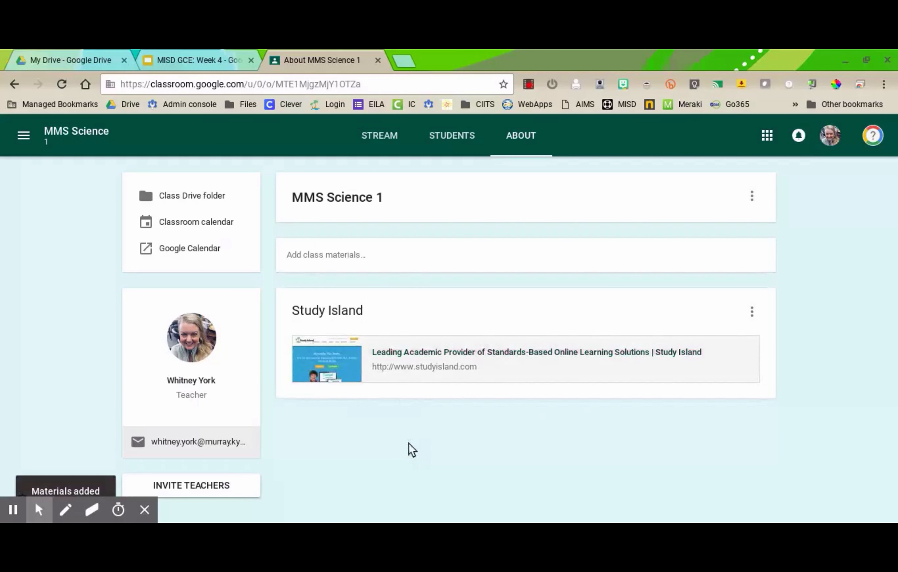
Open a blank class material entry, view the MMS Science Classroom calendar, and return to the About page
left_click(373, 260)
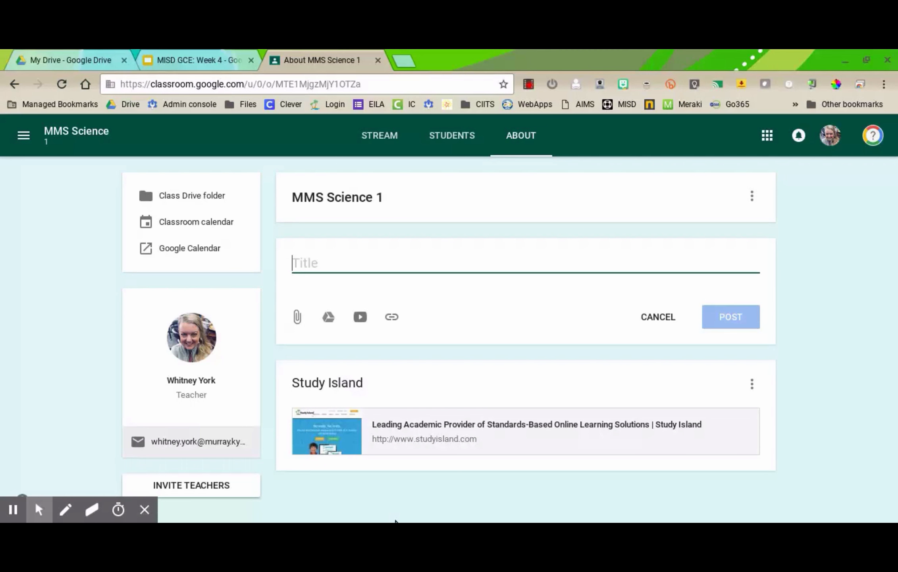
left_click(100, 430)
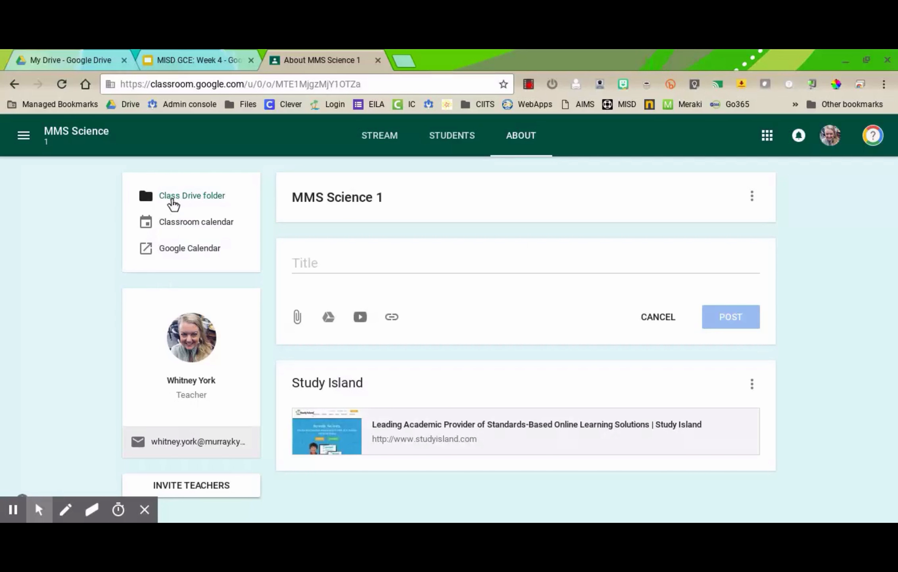
left_click(184, 225)
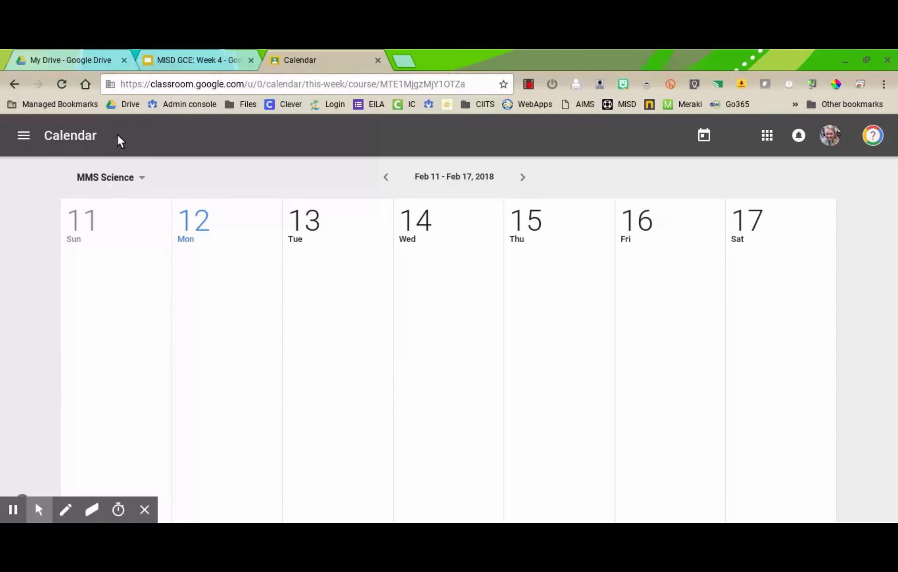
left_click(13, 84)
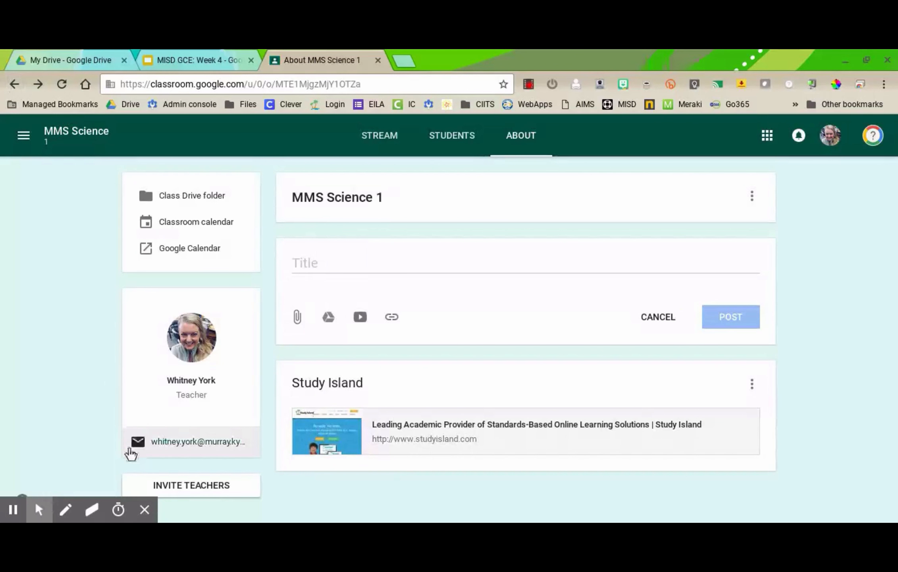
View the invitation forms for teachers and for students of MMS Science, cancelling each without inviting anyone
left_click(181, 490)
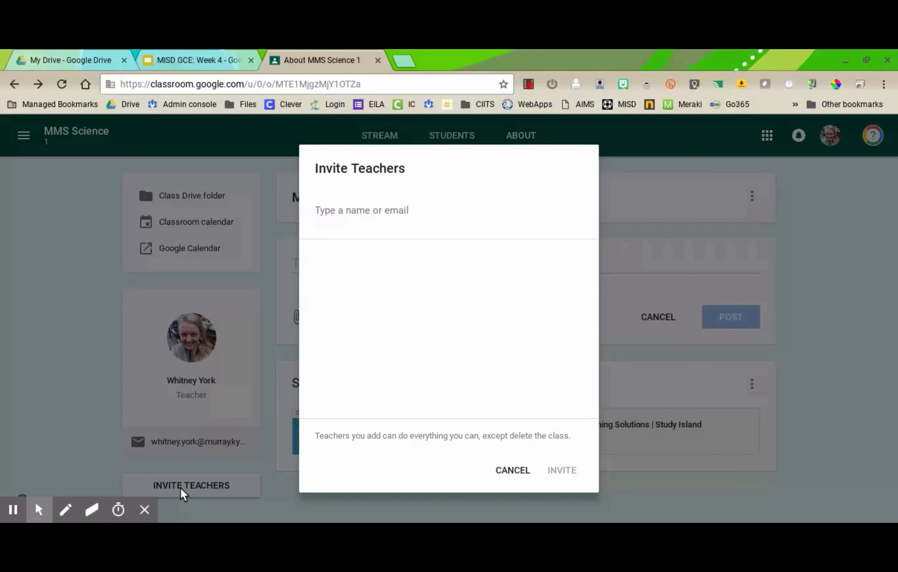
left_click(512, 473)
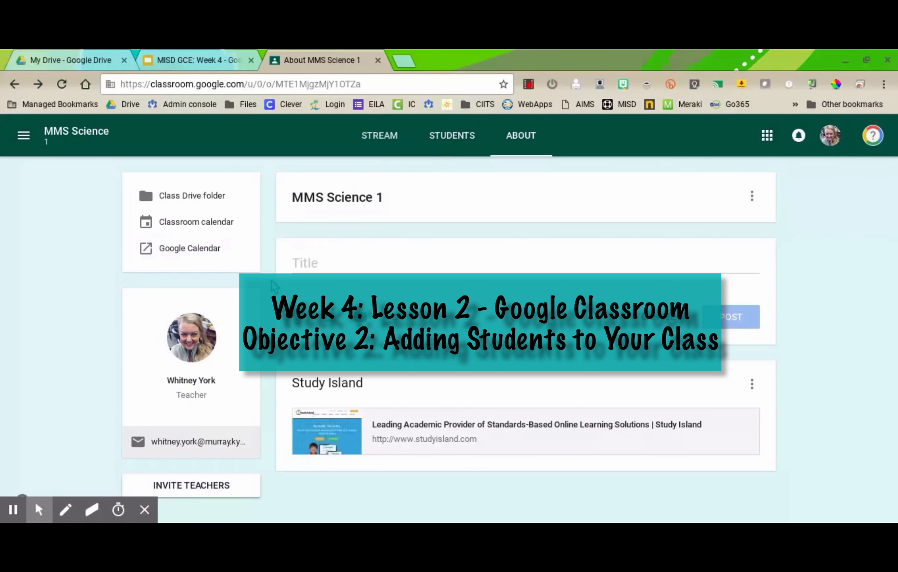
left_click(453, 136)
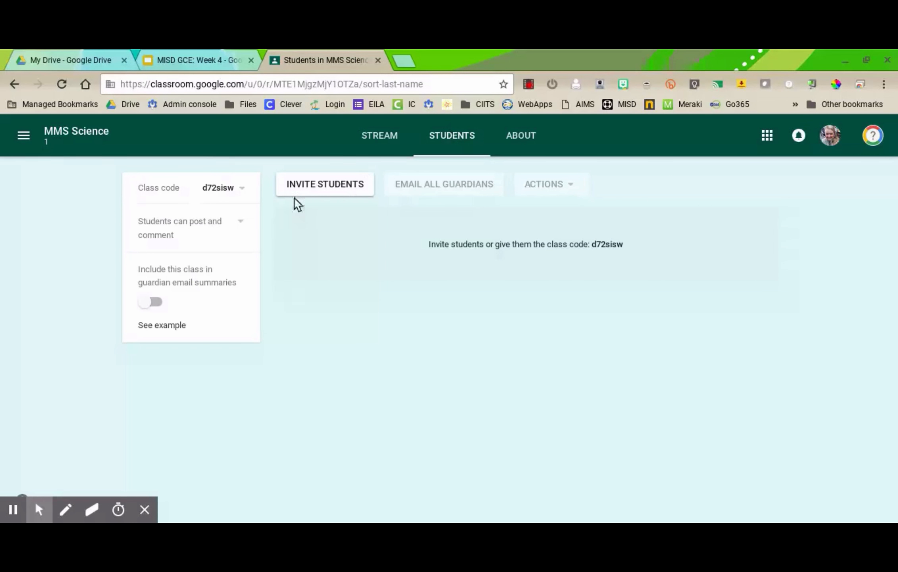
left_click(312, 185)
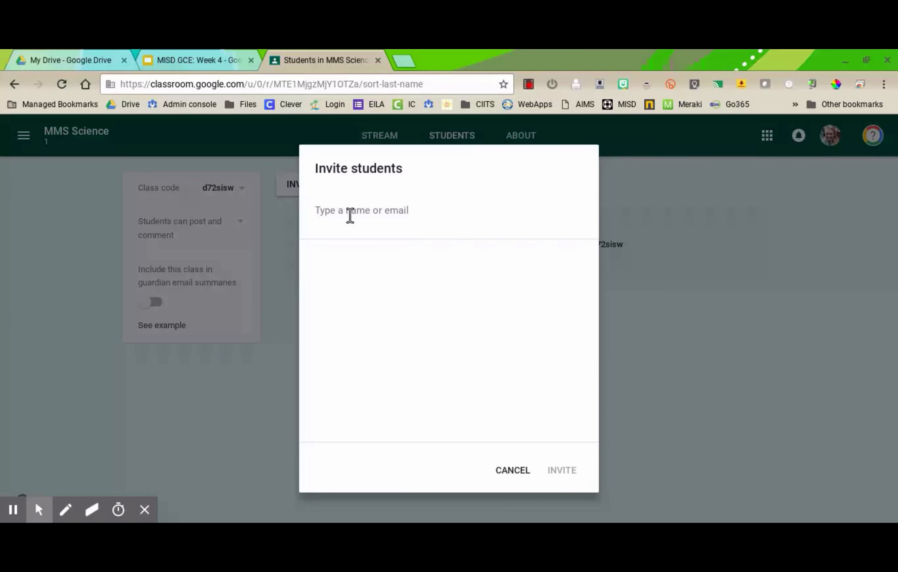
left_click(512, 470)
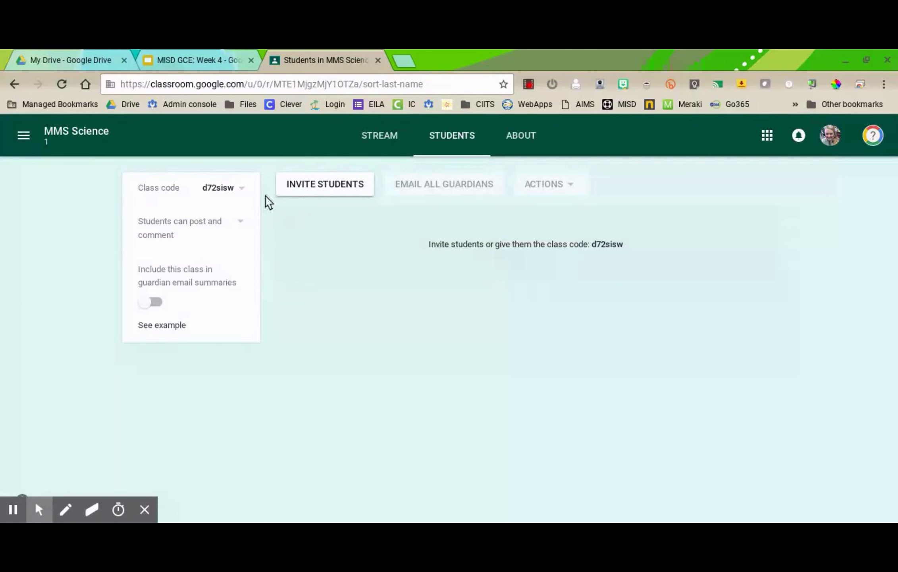
Reset the MMS Science class code twice
left_click(240, 190)
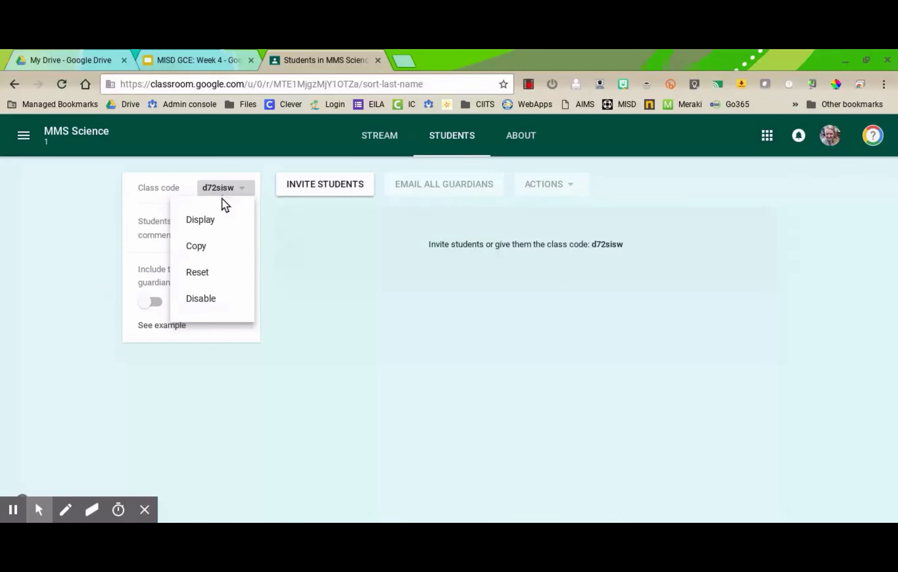
left_click(202, 282)
left_click(243, 190)
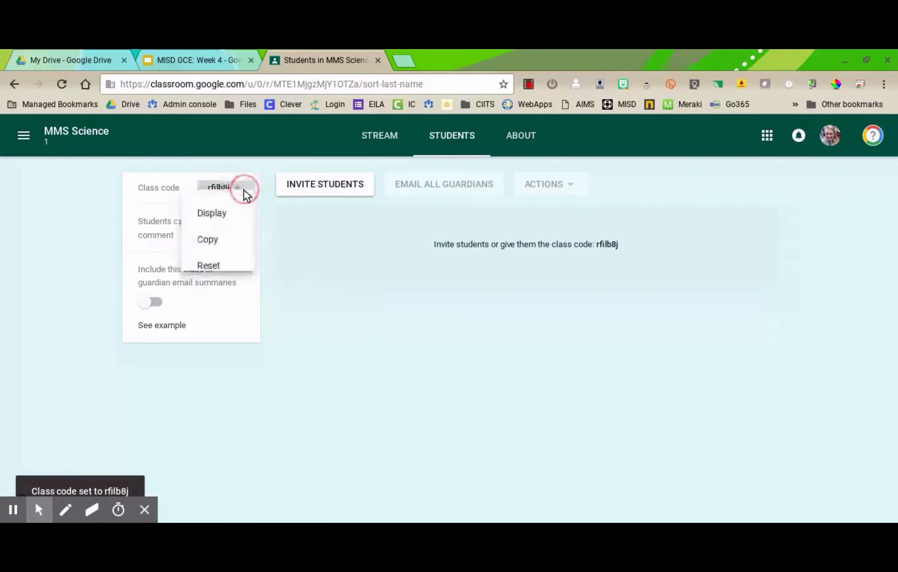
left_click(213, 282)
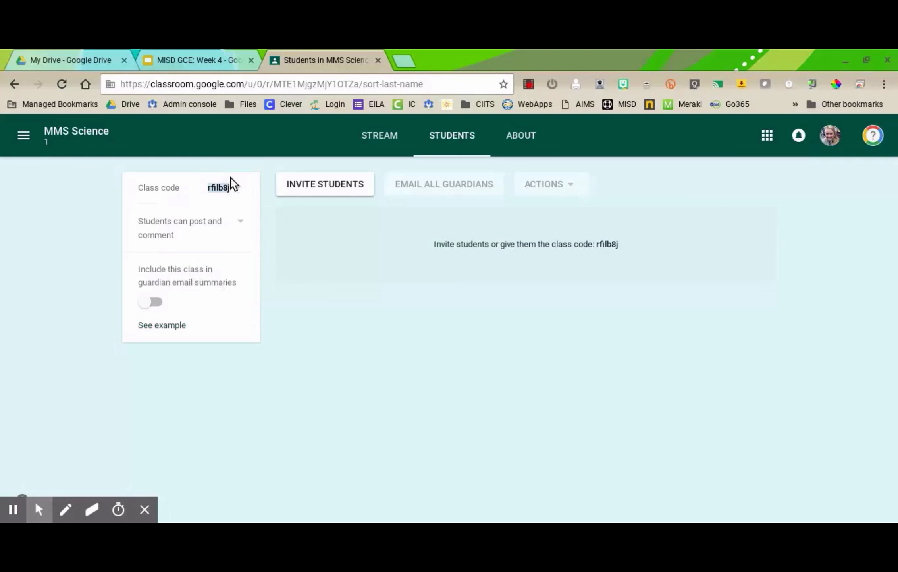
Display the MMS Science class code enlarged for students, and close the display
left_click(239, 189)
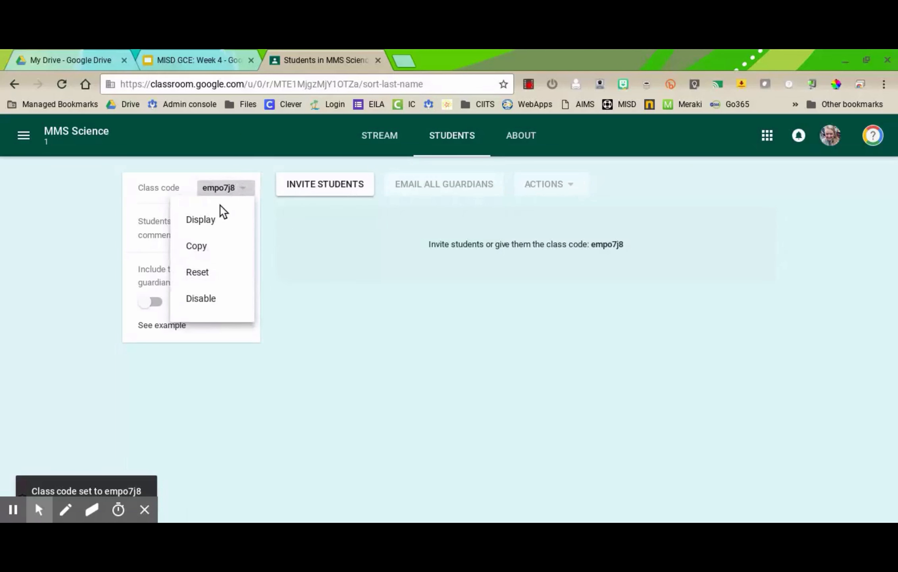
left_click(214, 221)
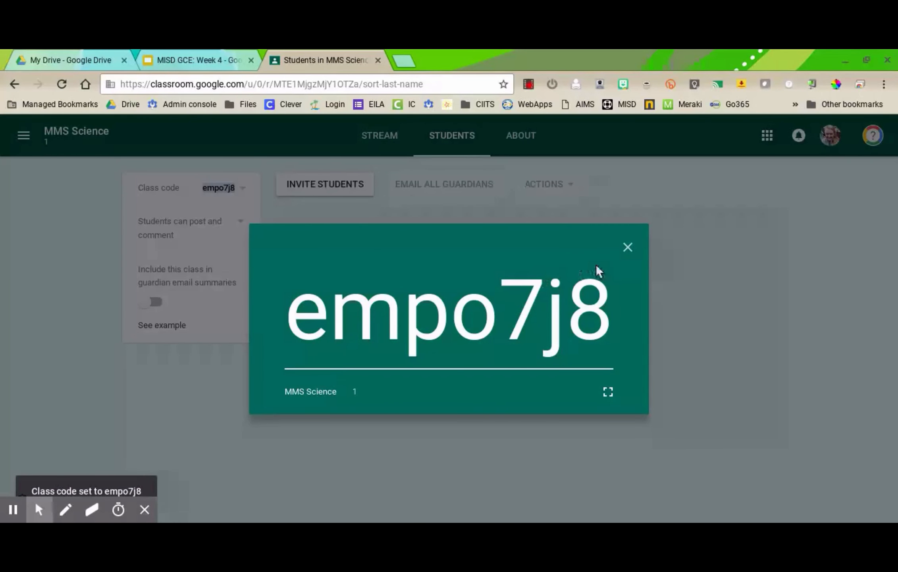
left_click(628, 247)
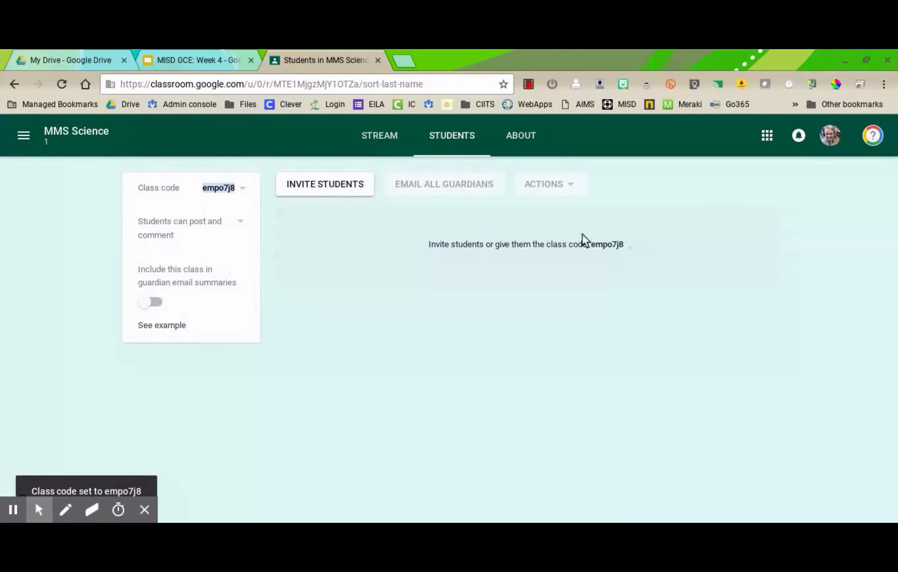
Review the class code options and the student posting and commenting permissions without changing them
left_click(223, 189)
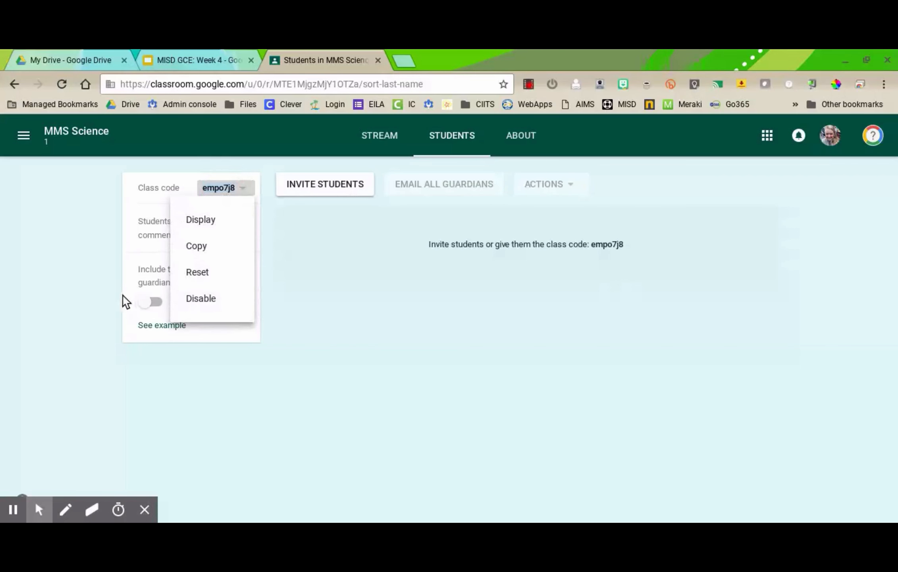
left_click(119, 309)
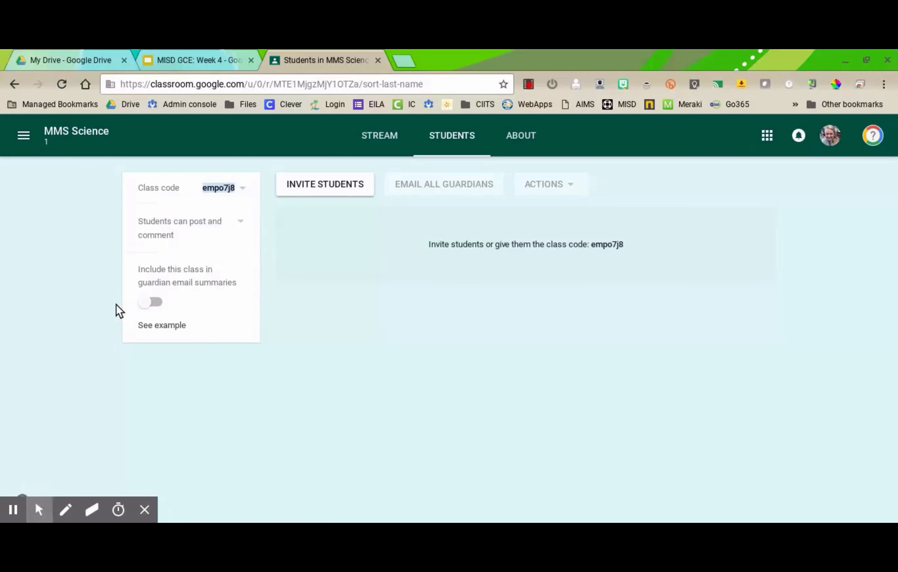
left_click(234, 222)
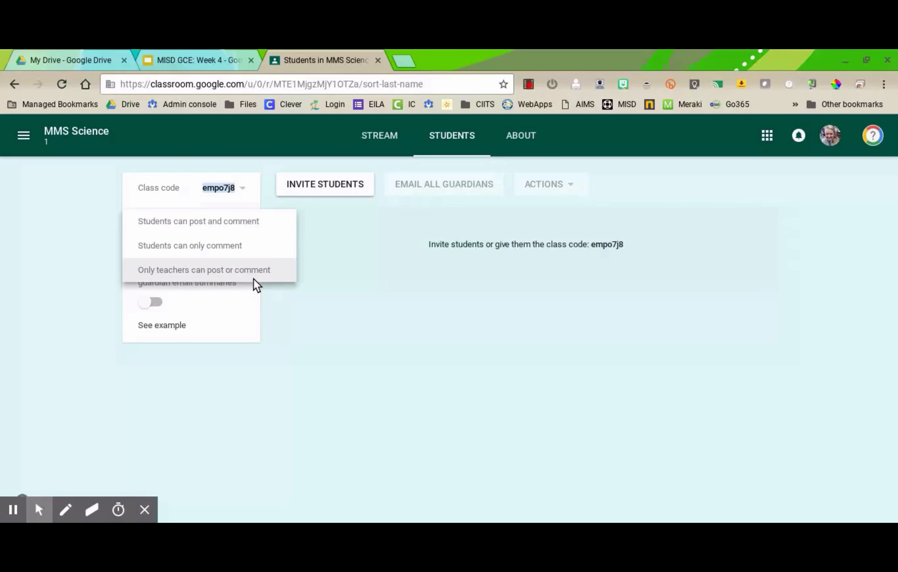
left_click(55, 296)
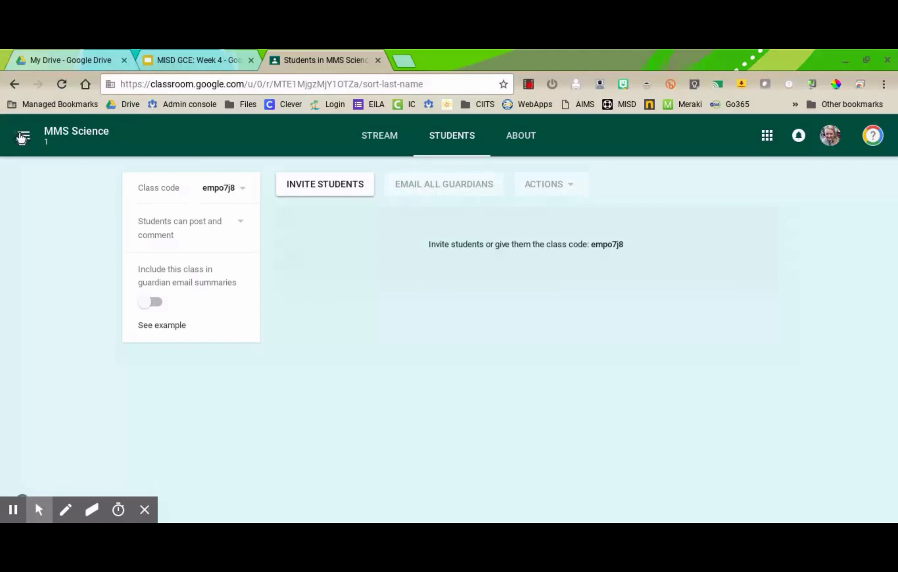
Open the student roster of the MISD Google Certified Educator Class and view the options for the first student
left_click(24, 135)
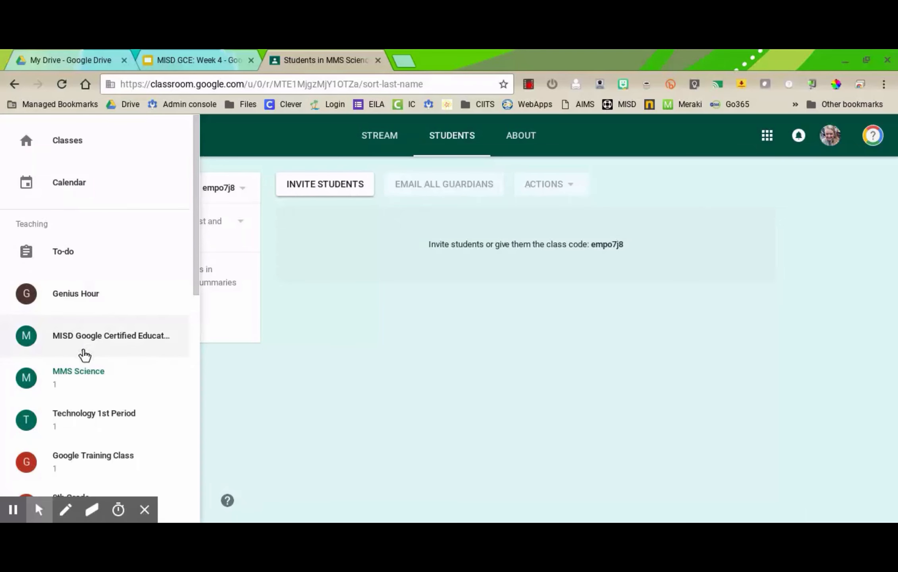
left_click(84, 350)
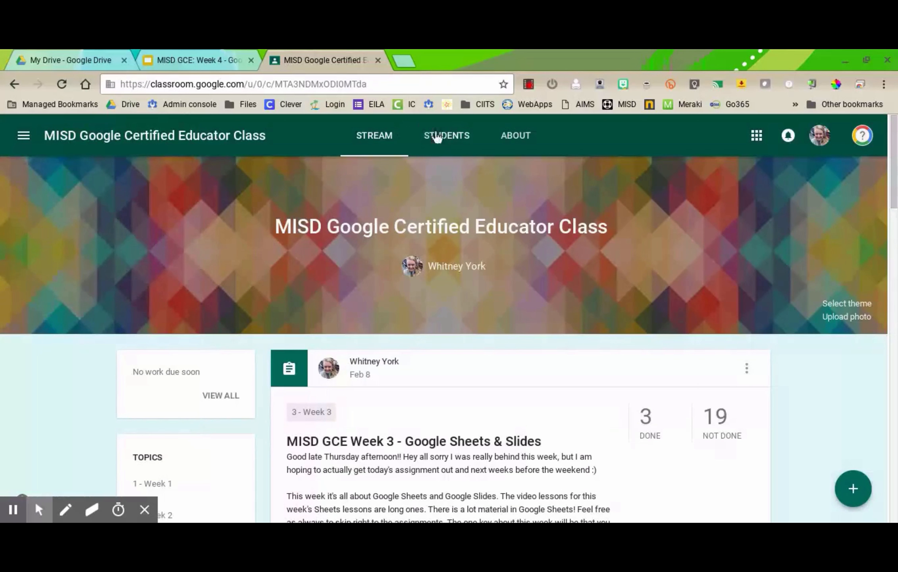
left_click(445, 141)
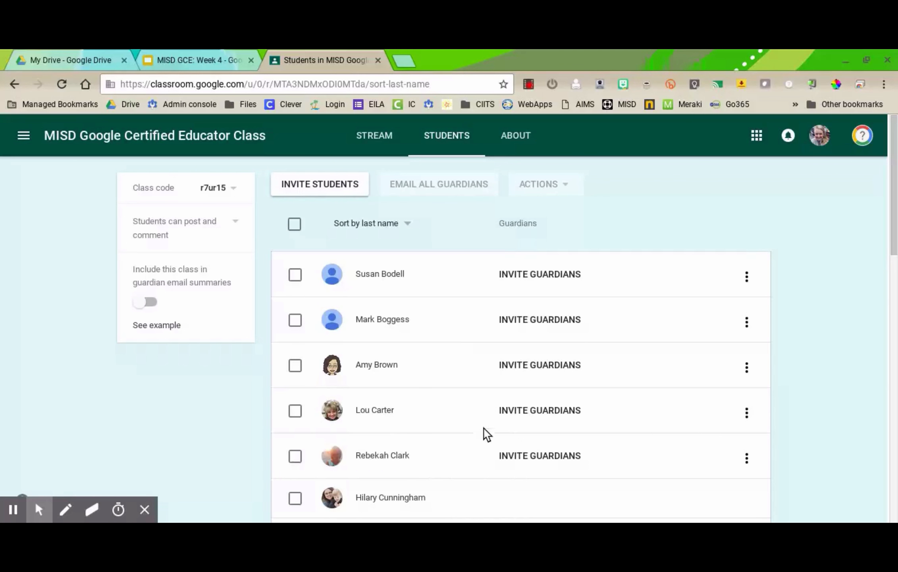
left_click(65, 483)
left_click(749, 278)
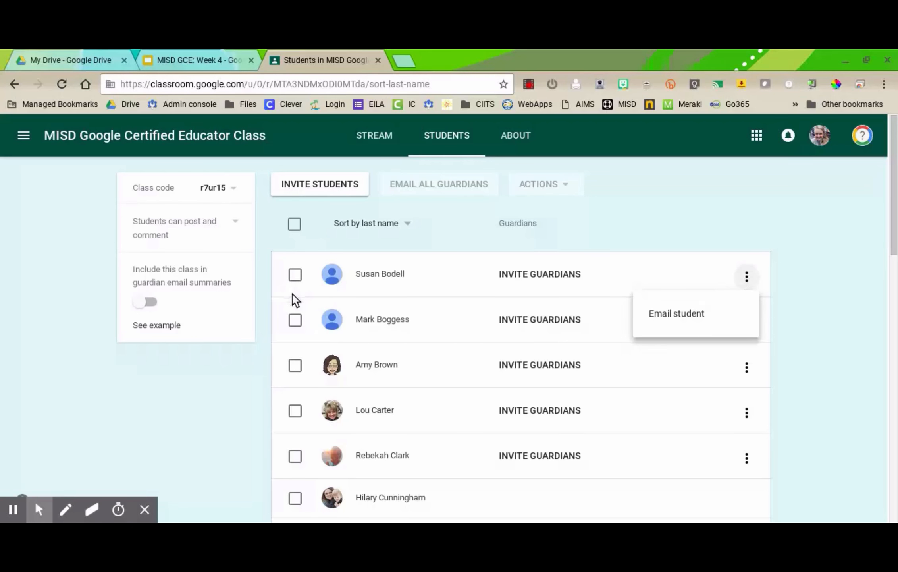
Select the first student in the roster and view the actions available for selected students
left_click(291, 281)
left_click(297, 278)
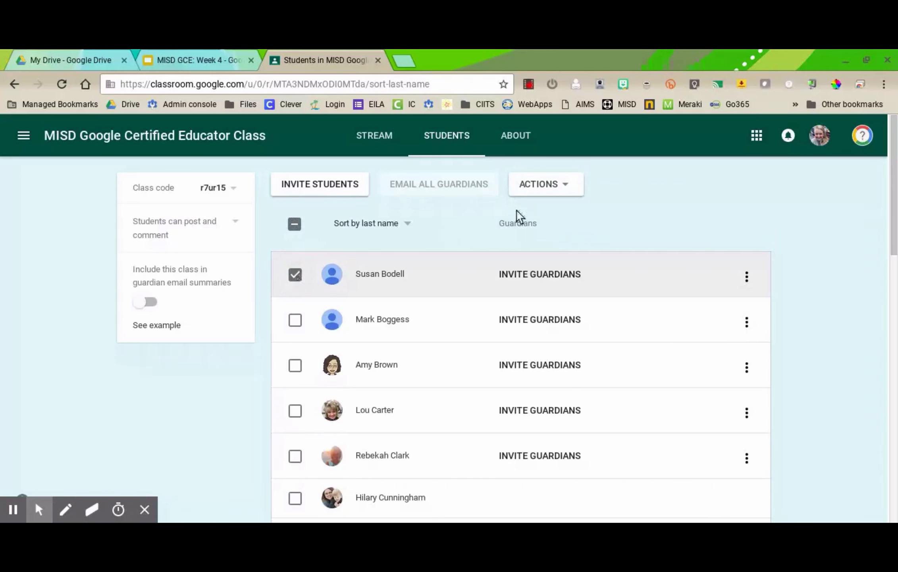
left_click(575, 187)
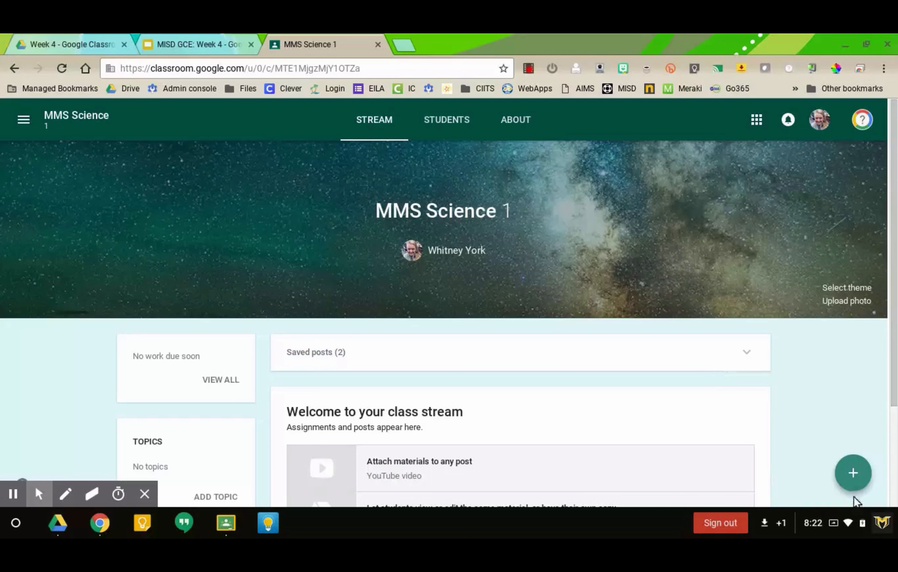
Post the announcement "Here is the syllabus!" to all MMS Science 1 students with Example Assignment - Doc attached from Google Drive
mouse_move(854, 483)
left_click(854, 427)
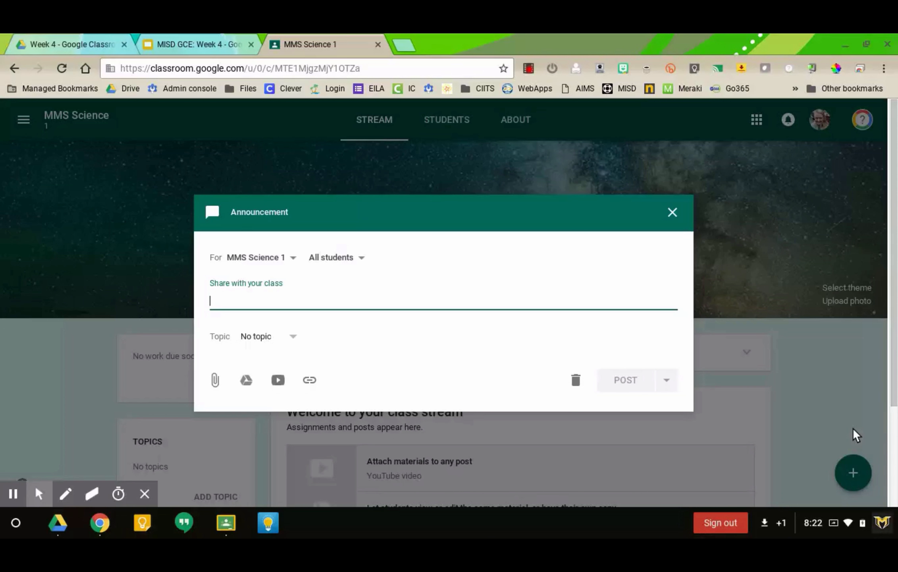
type("Here")
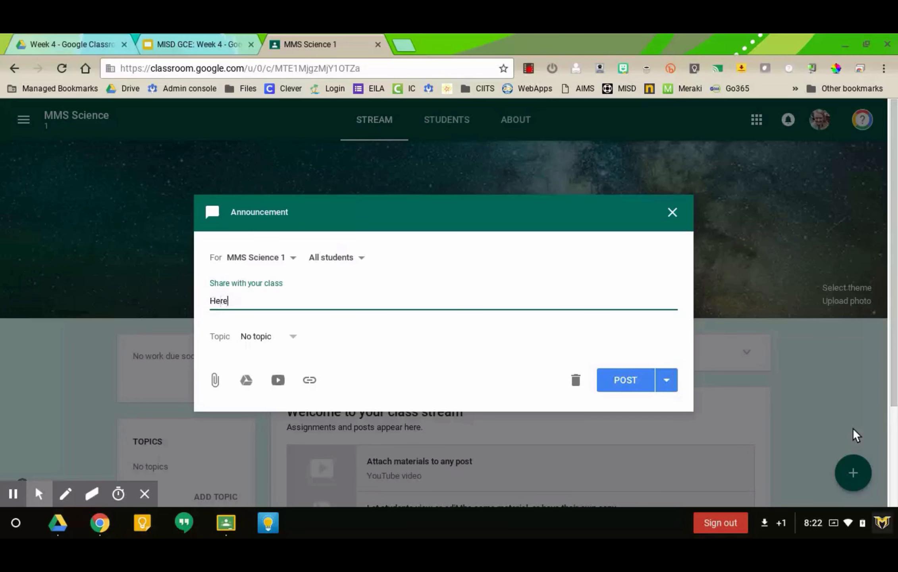
type(" is the syllabus!")
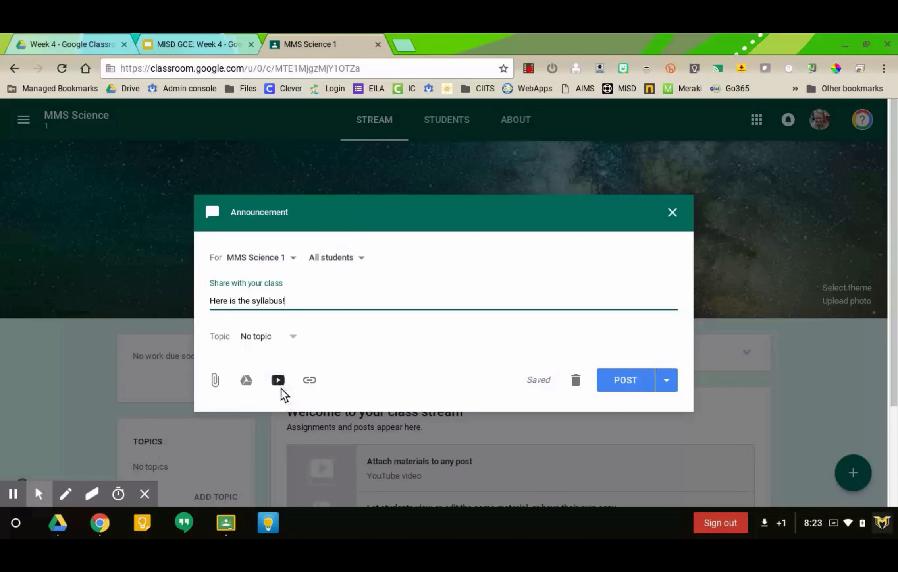
left_click(243, 382)
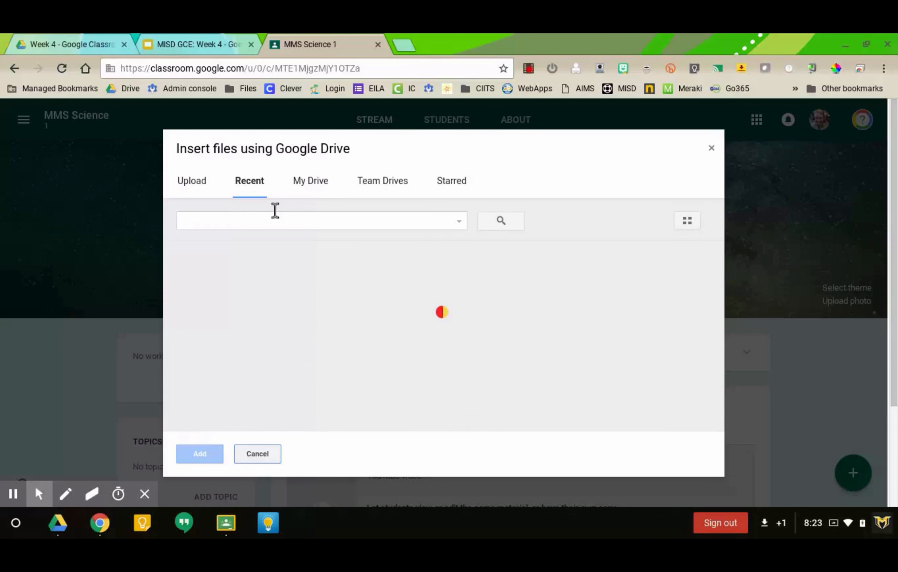
double_click(290, 403)
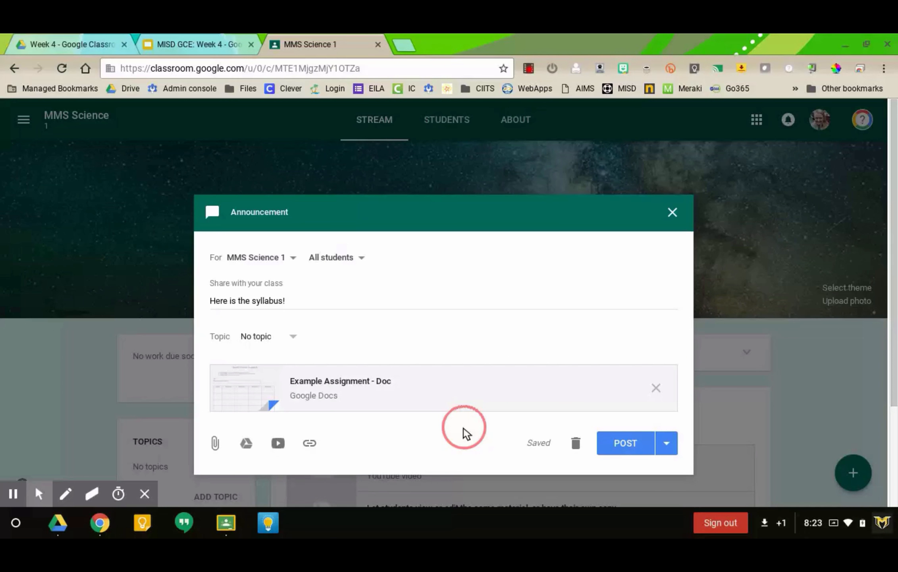
left_click(638, 450)
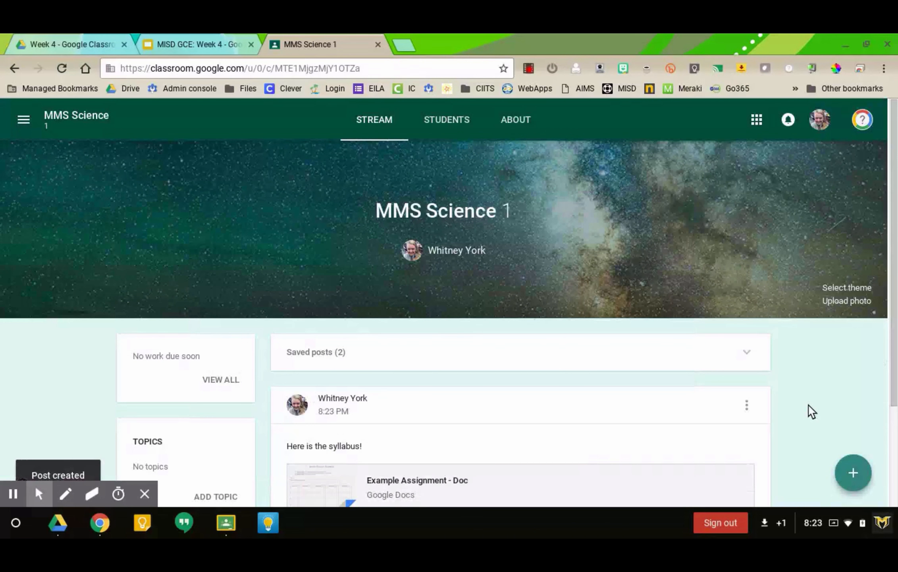
View the options available for the syllabus announcement and close them without choosing any
scroll(810, 411, "down", 3)
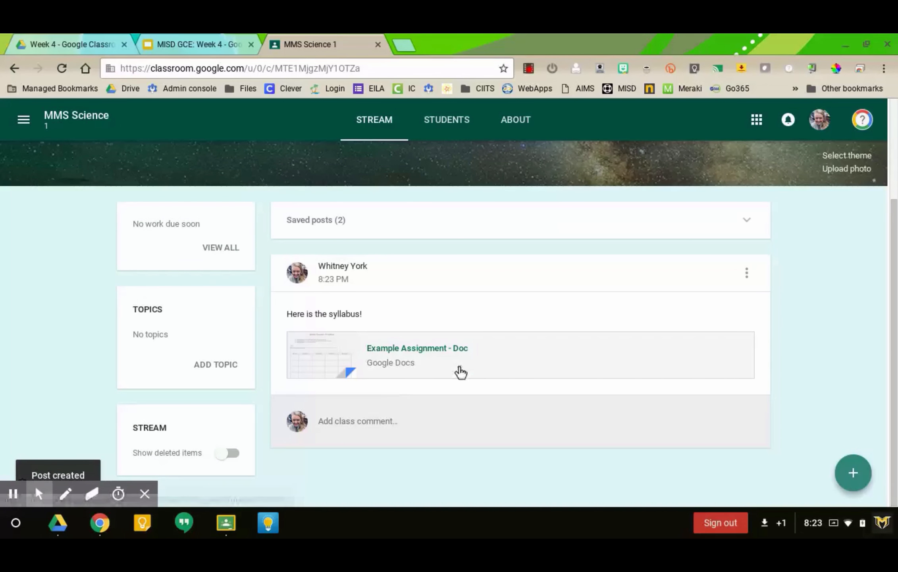
left_click(747, 274)
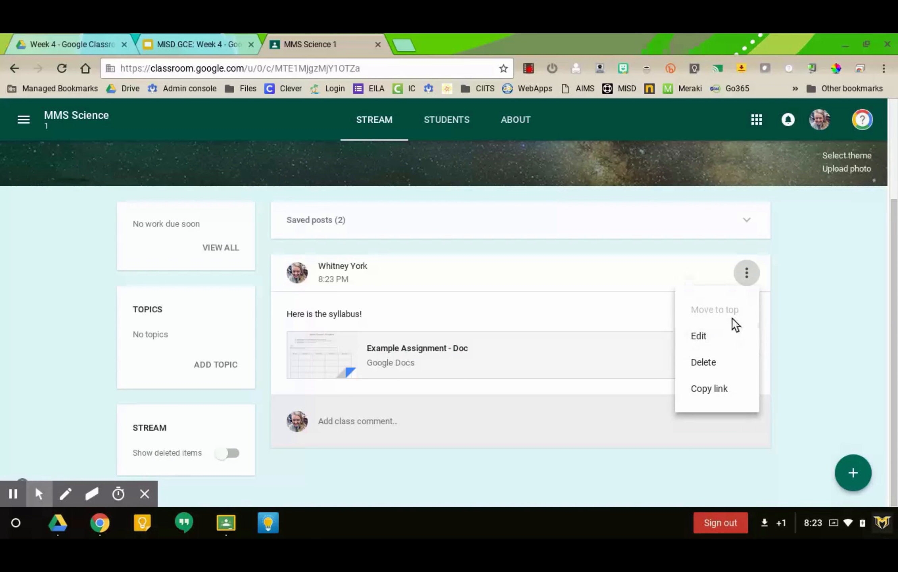
left_click(803, 353)
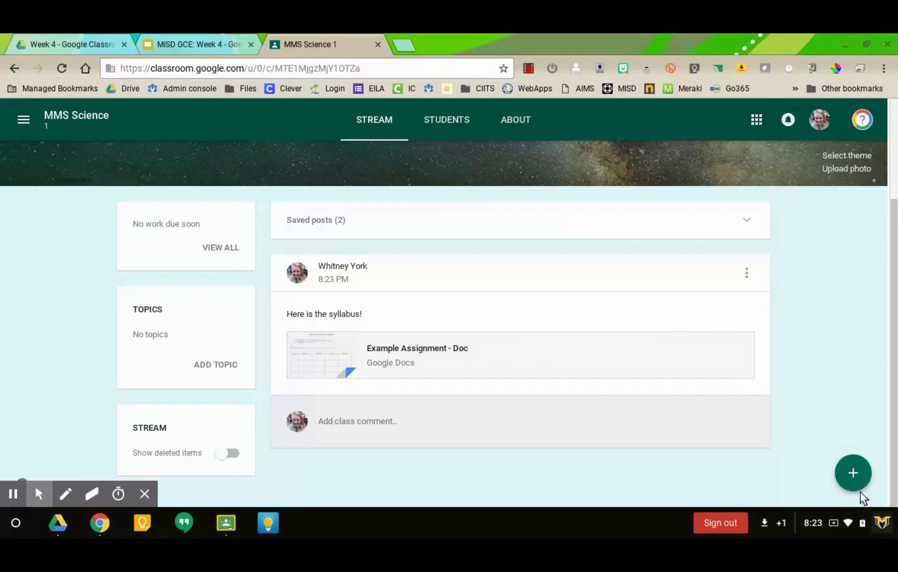
Start a question post for MMS Science 1 asking "Why is the sky blue?" and leave it without a due date
mouse_move(858, 477)
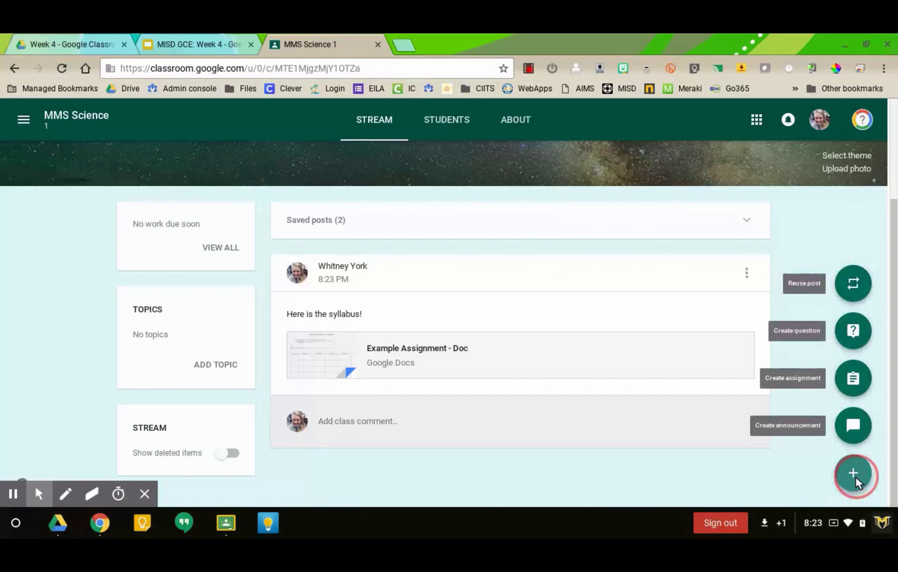
left_click(853, 331)
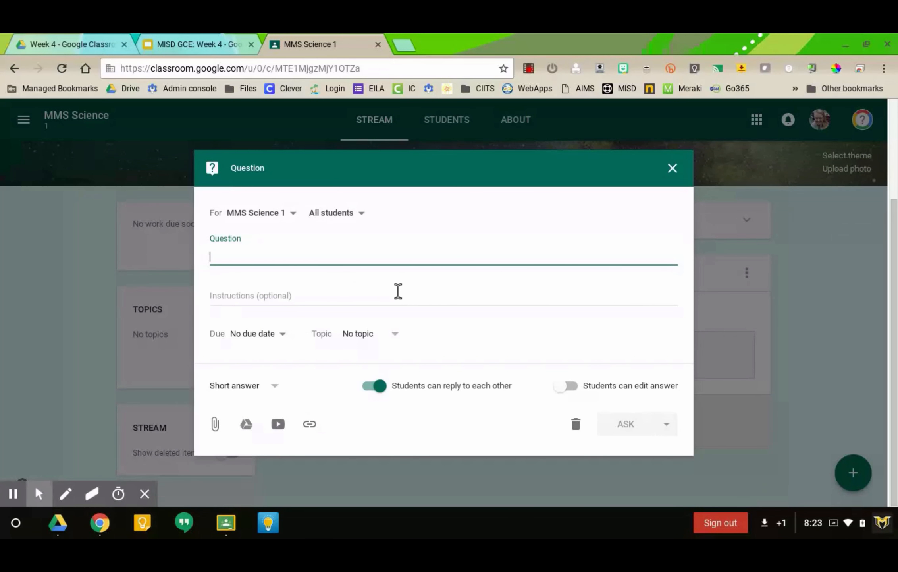
type("Wh")
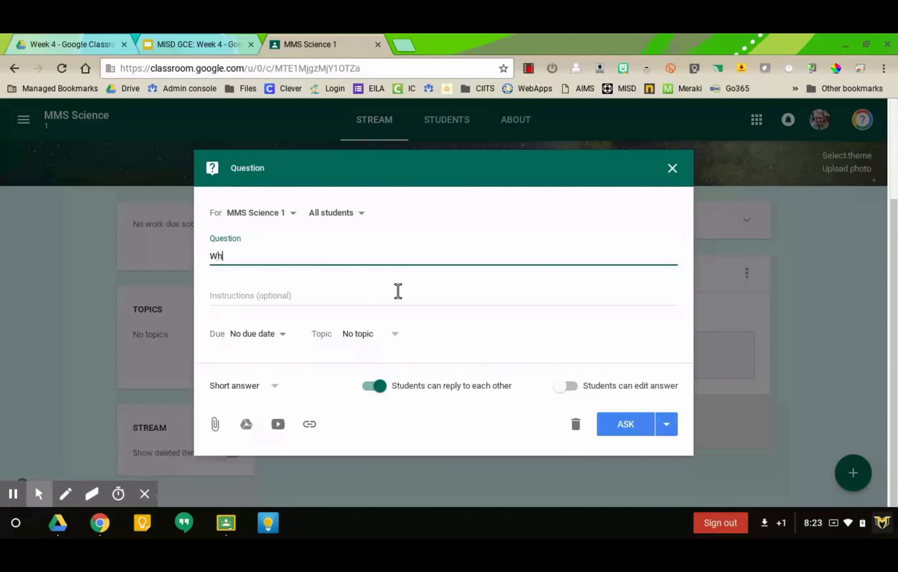
type("y is the sky blue?")
left_click(274, 333)
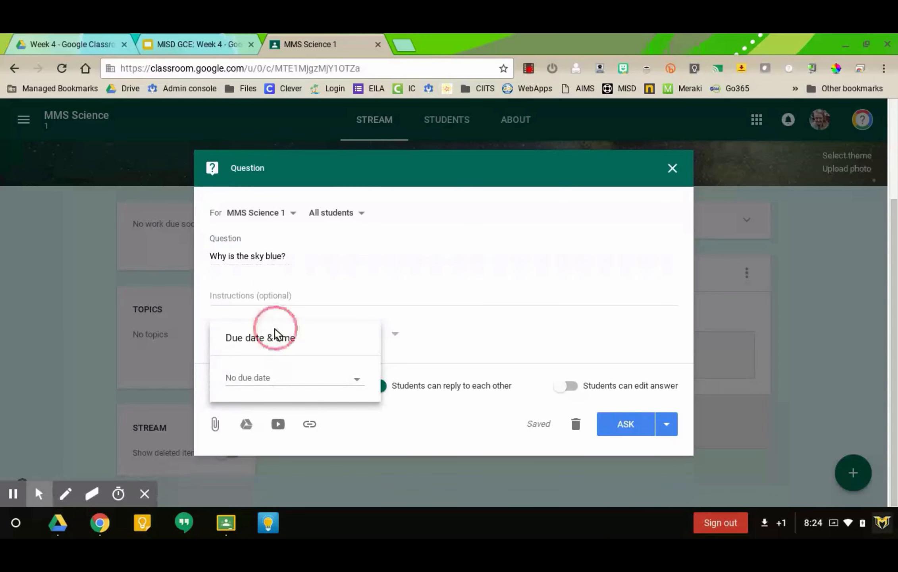
left_click(294, 317)
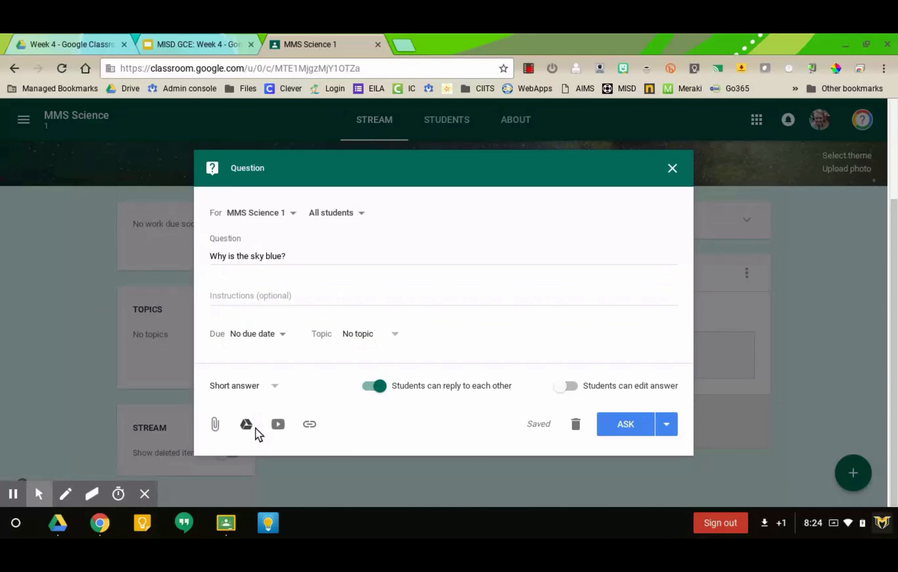
Switch the question's answer type to multiple choice and back to short answer to compare their settings
left_click(261, 391)
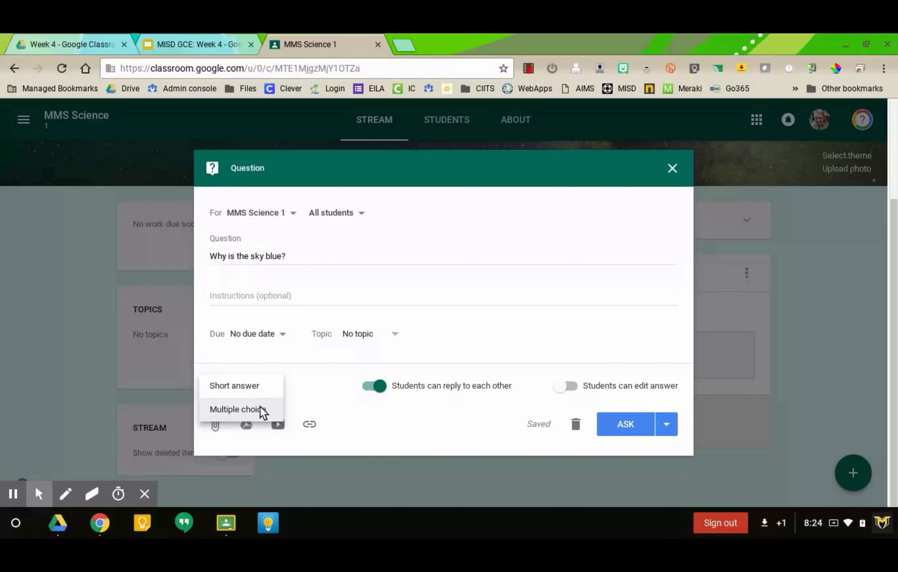
left_click(261, 411)
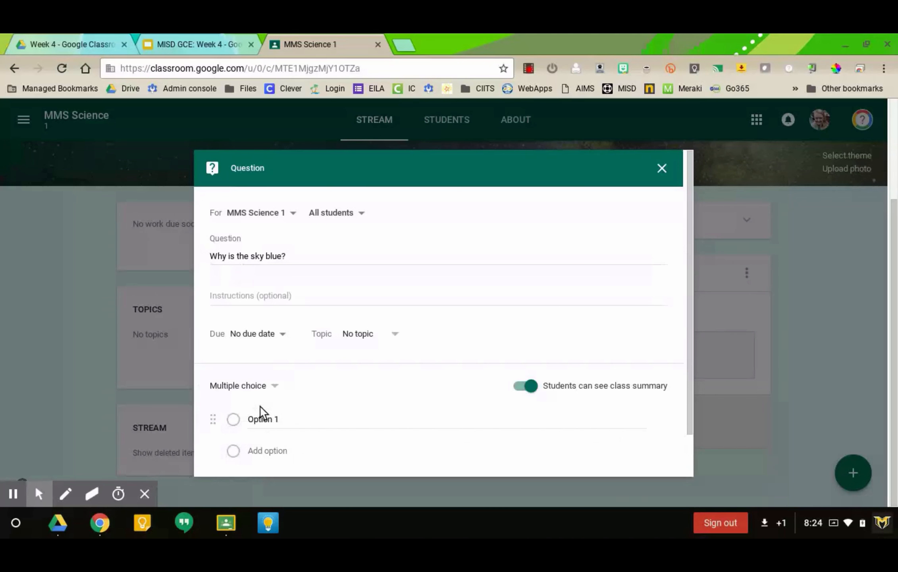
scroll(332, 417, "down", 1)
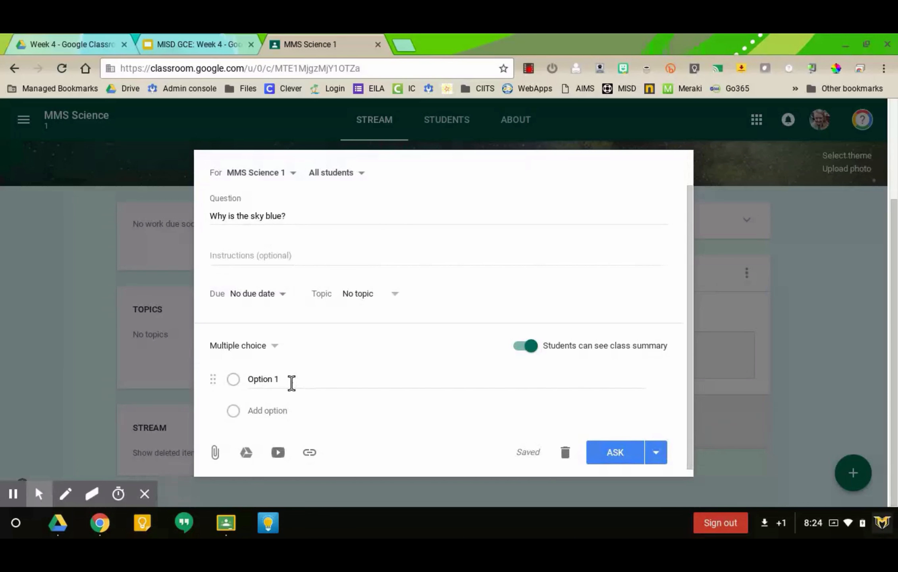
left_click(240, 347)
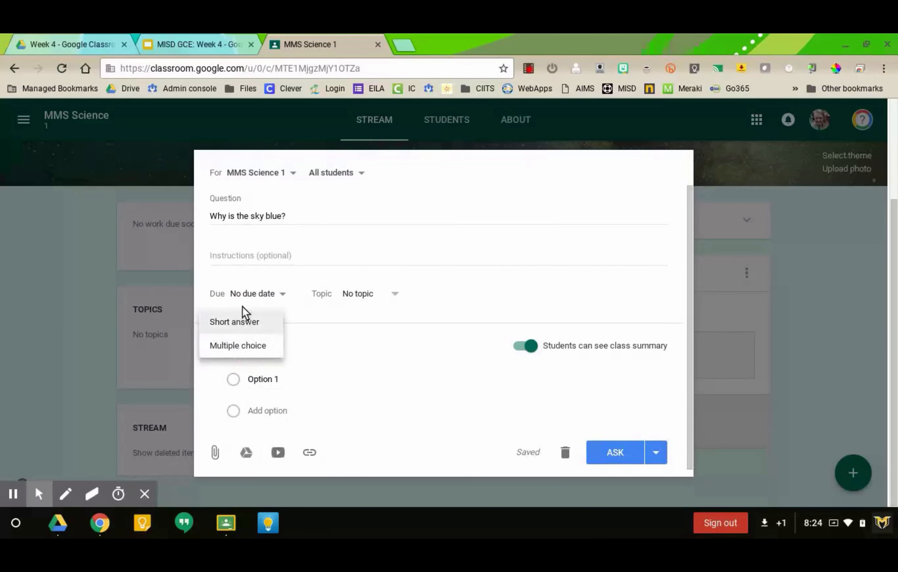
left_click(236, 320)
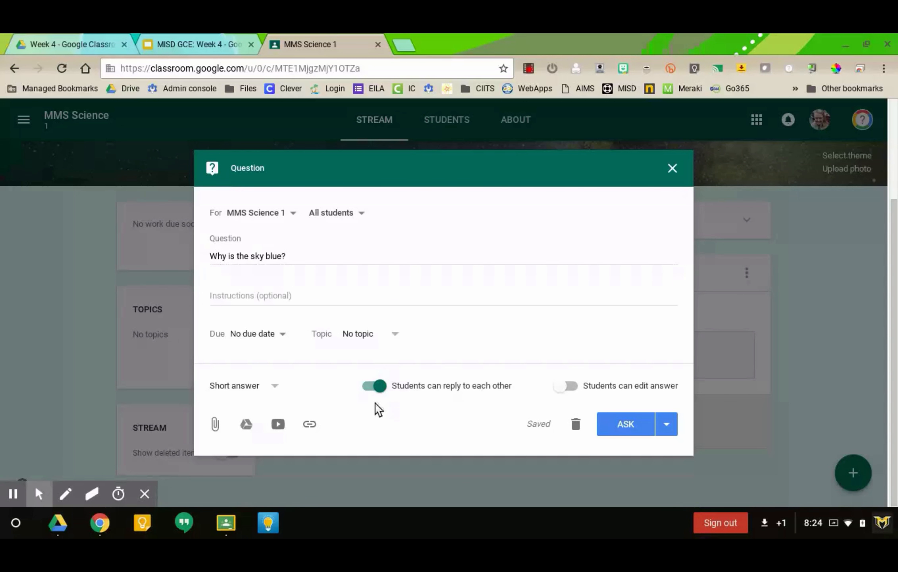
Set the question's answer type to Multiple choice
left_click(268, 386)
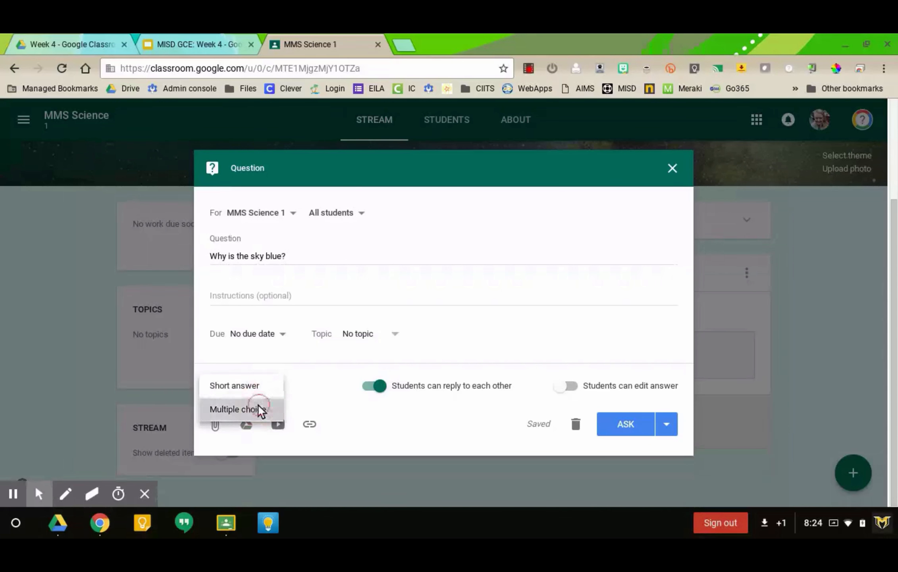
left_click(258, 403)
scroll(421, 440, "down", 2)
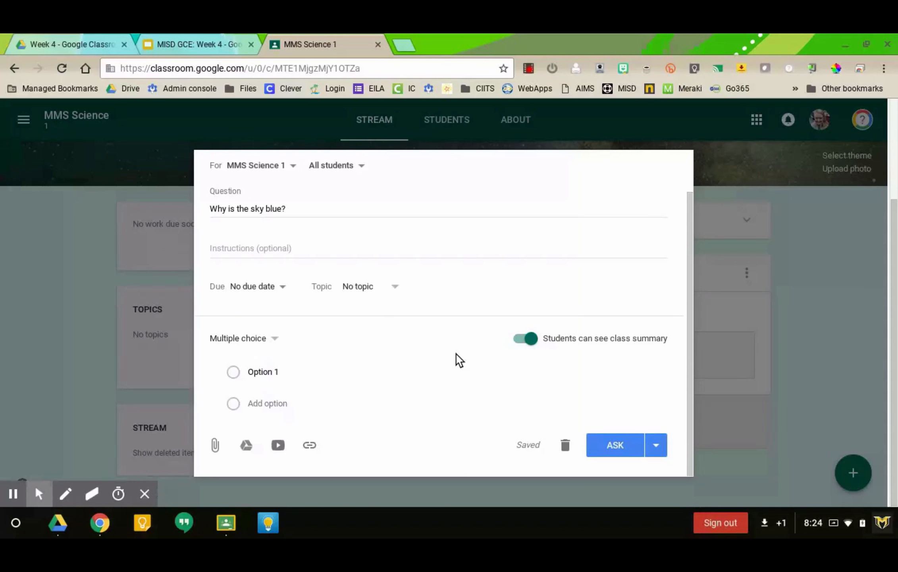
left_click(275, 342)
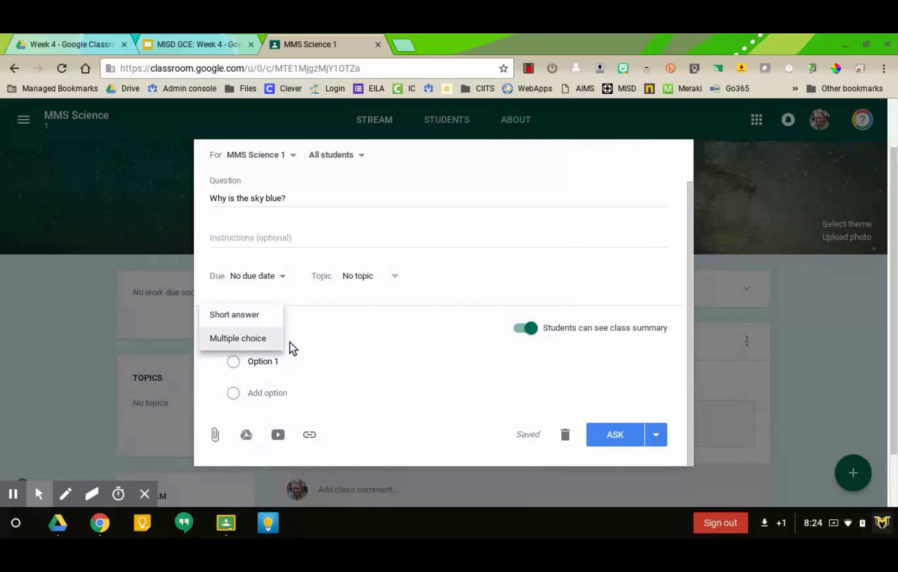
left_click(290, 343)
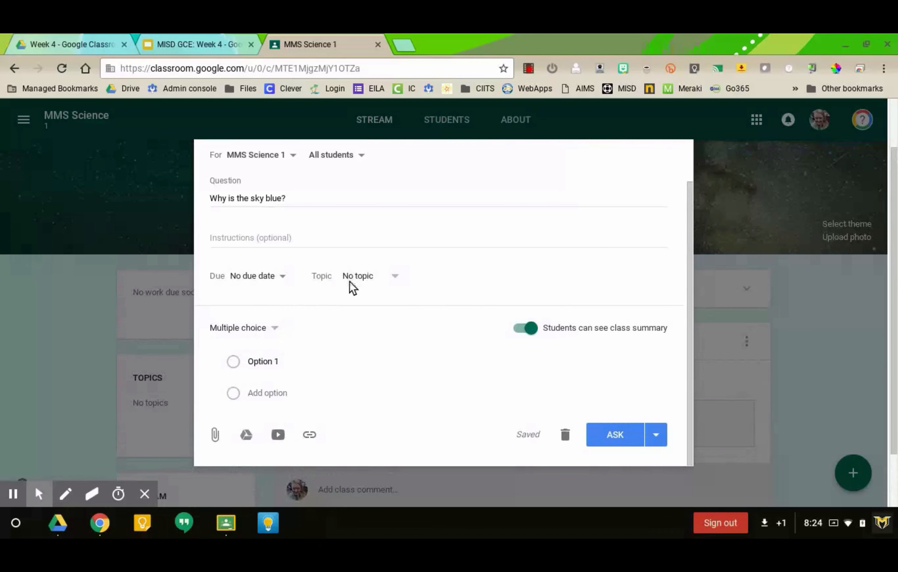
Set the question's due date to Feb 15, 2018 and create the topic "Question" for it
left_click(262, 278)
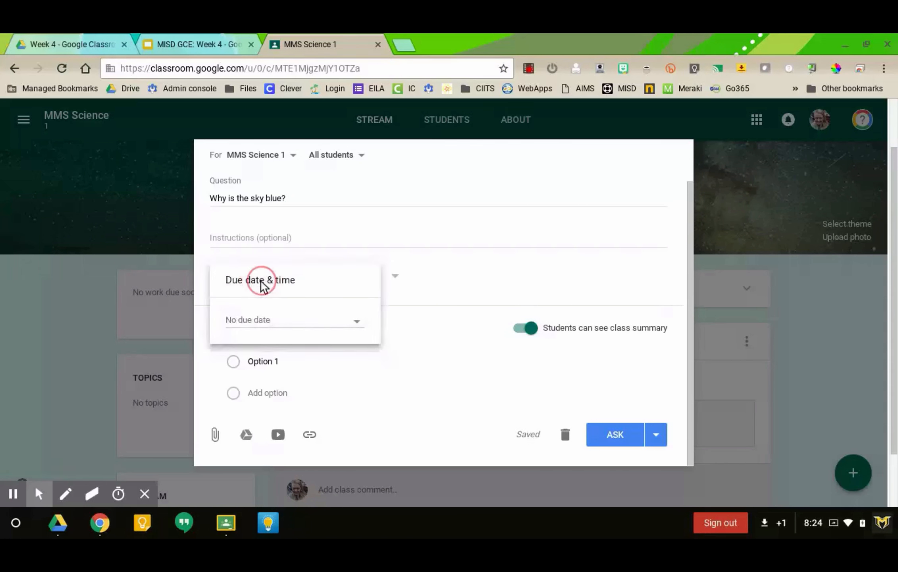
left_click(274, 320)
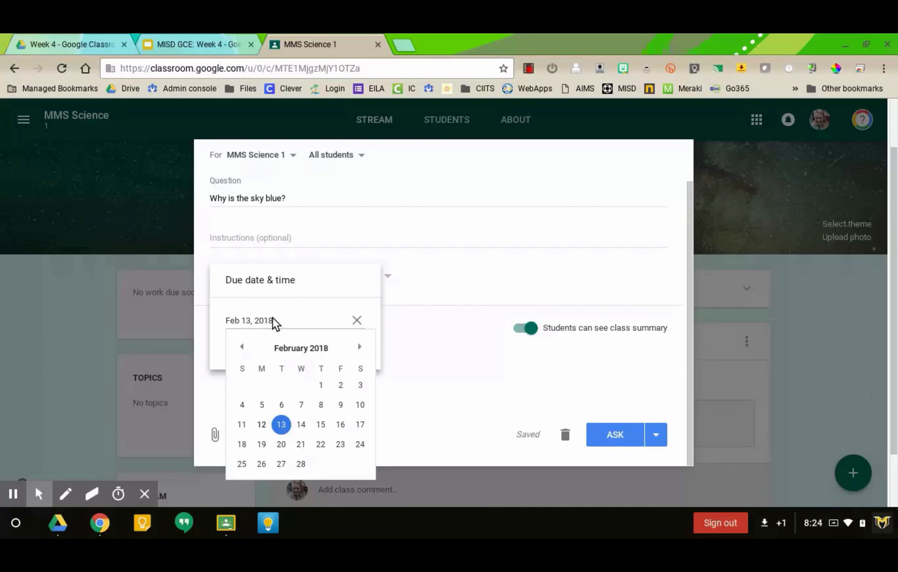
left_click(321, 425)
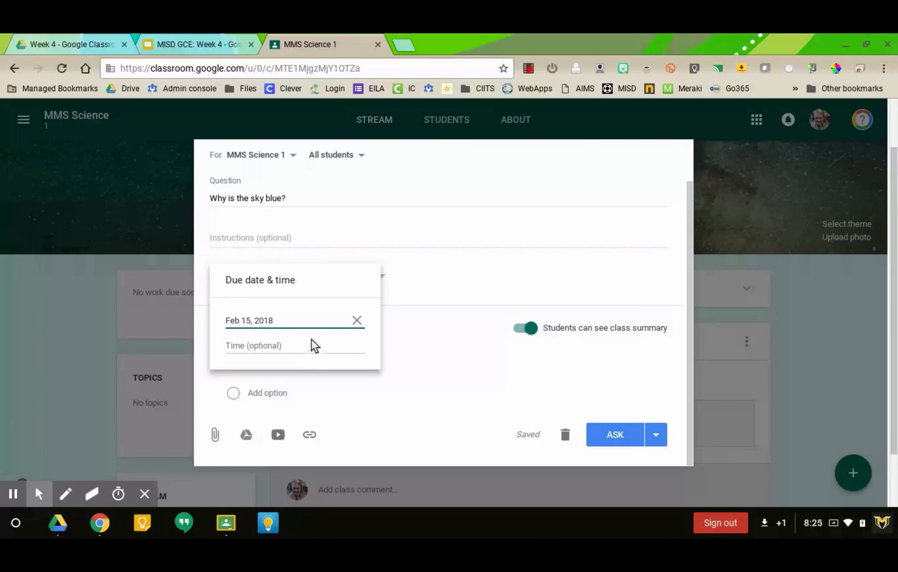
left_click(403, 315)
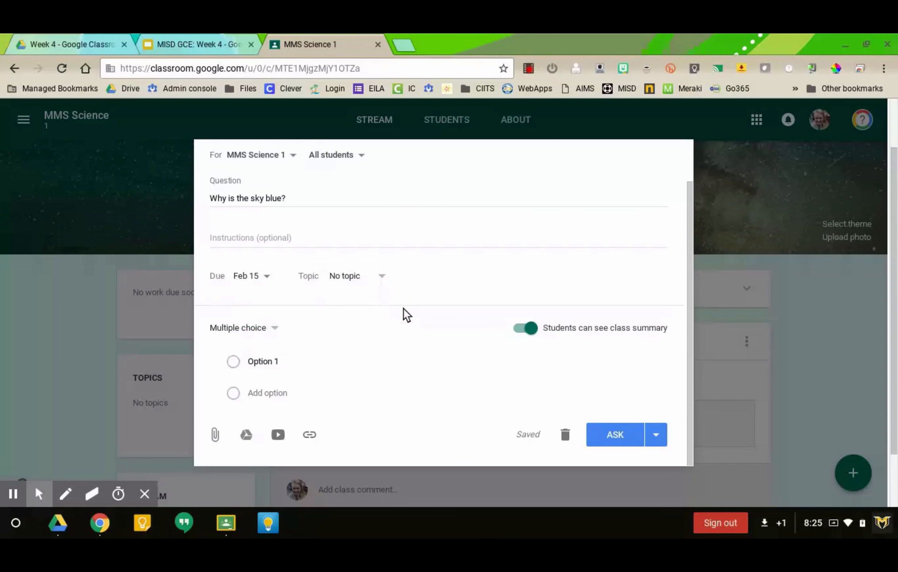
left_click(349, 277)
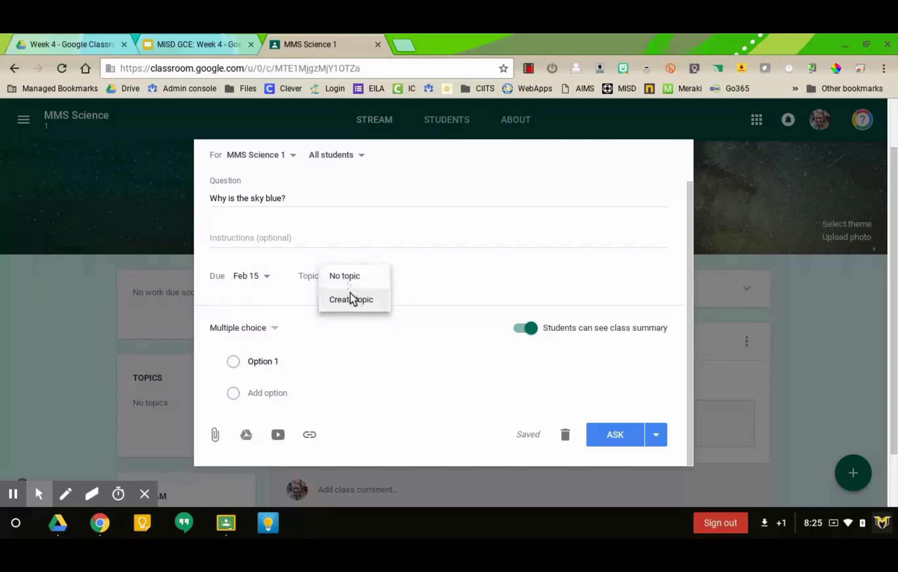
left_click(353, 300)
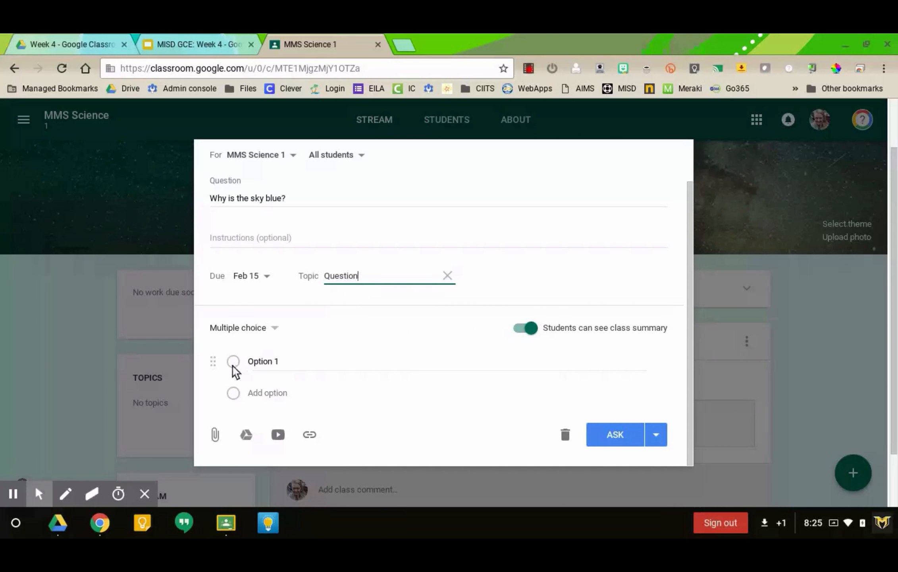
Enter the answer options "Because it is!" and "Because I said so." and post the question to the class
left_click(254, 361)
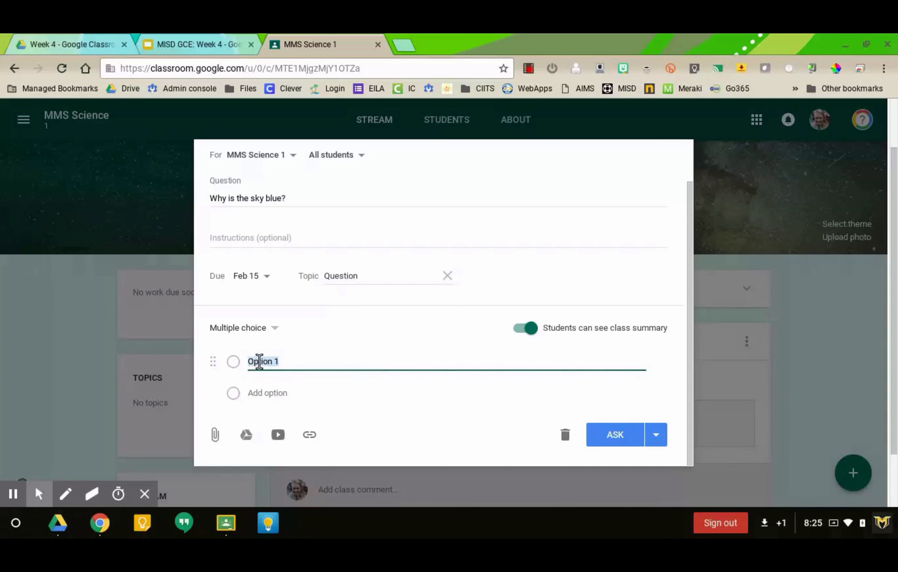
type("Because it is!")
key("Return")
type("BE")
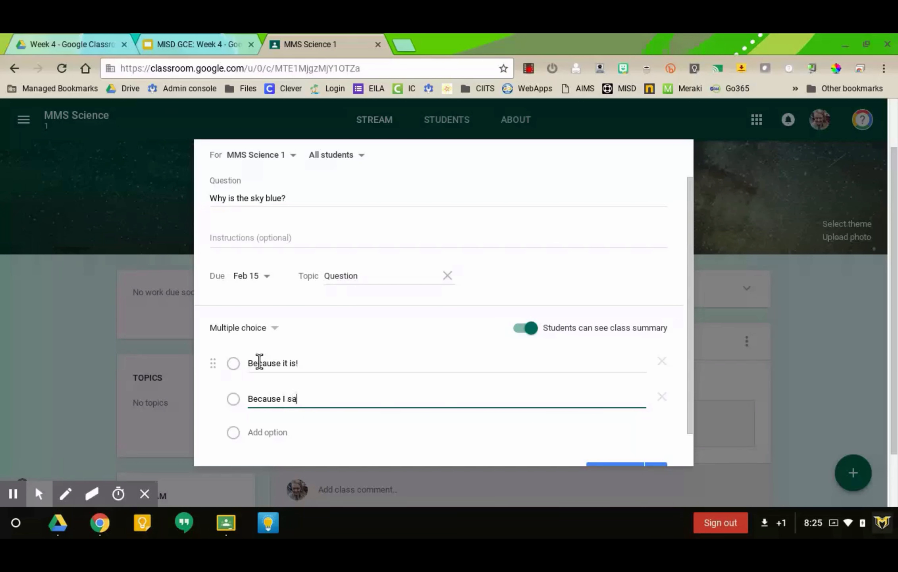
scroll(353, 361, "down", 1)
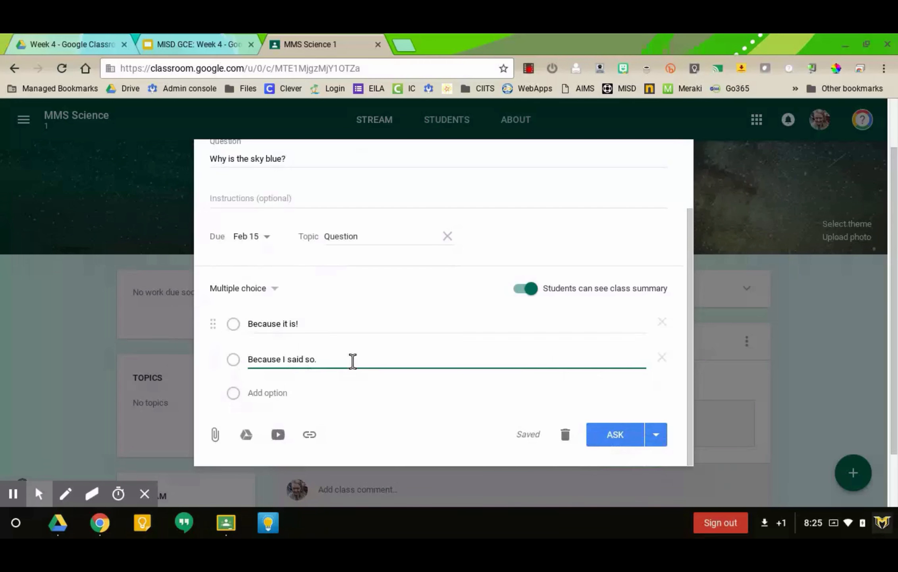
left_click(630, 437)
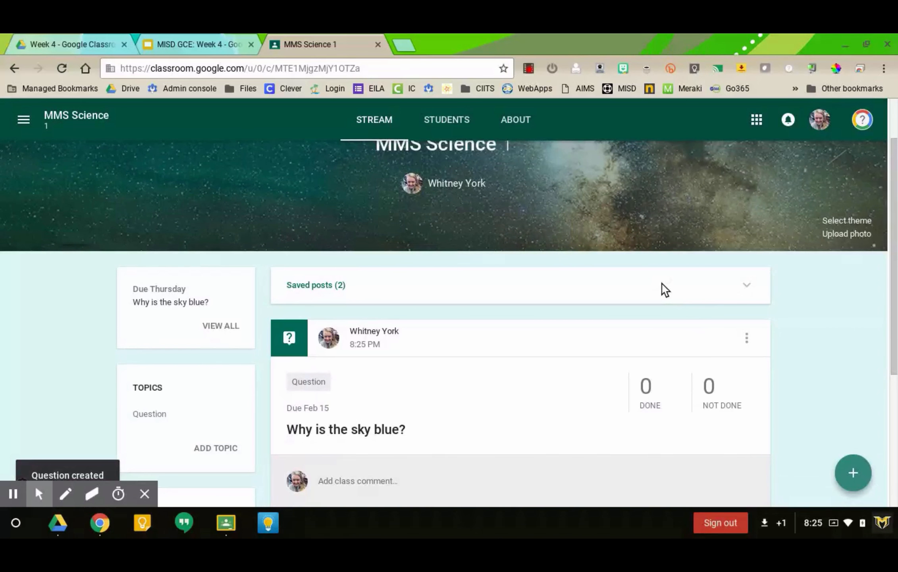
Filter the class stream by the Question topic and return to the full MMS Science stream
scroll(664, 290, "down", 2)
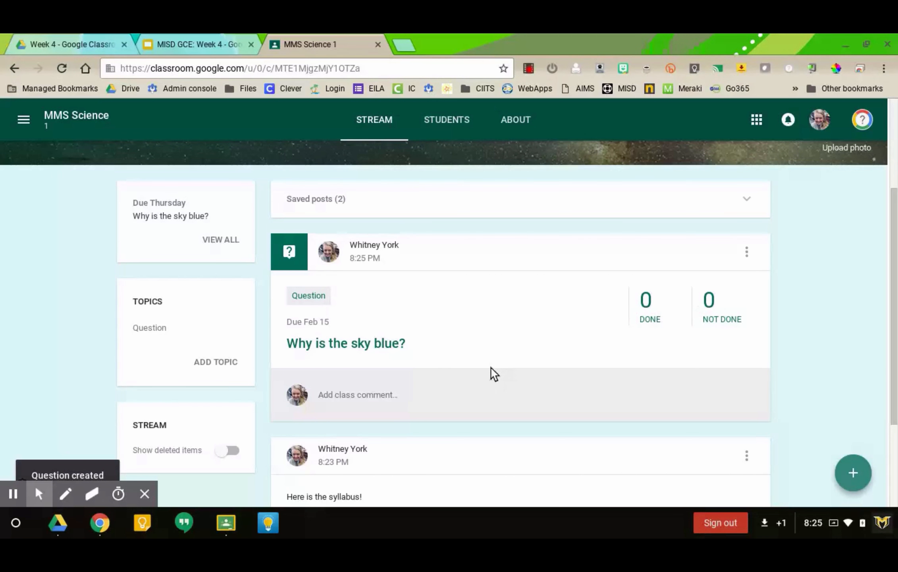
scroll(493, 372, "up", 1)
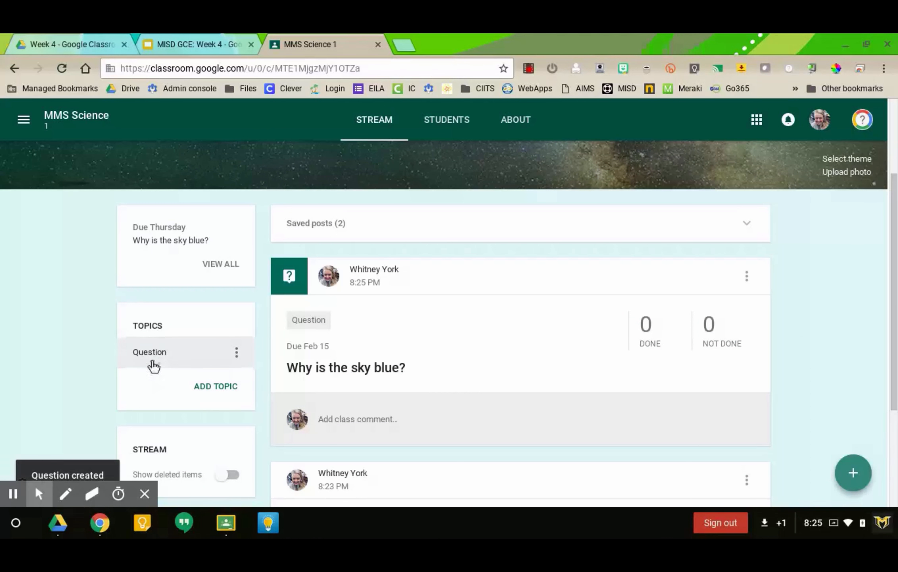
left_click(149, 361)
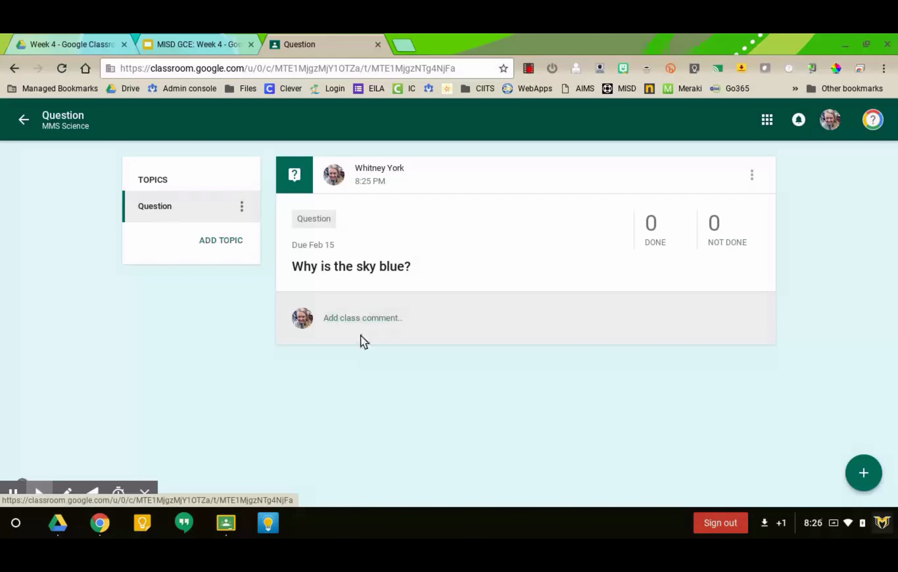
left_click(25, 121)
Open the MISD Google Certified Educator Class to view its topic list, and return to the MMS Science class
left_click(24, 120)
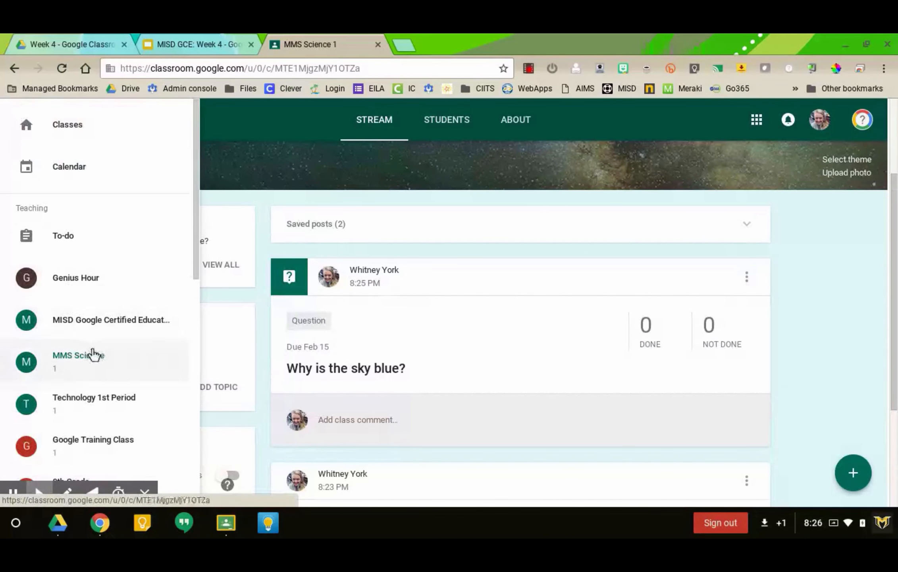
left_click(83, 324)
scroll(85, 331, "down", 3)
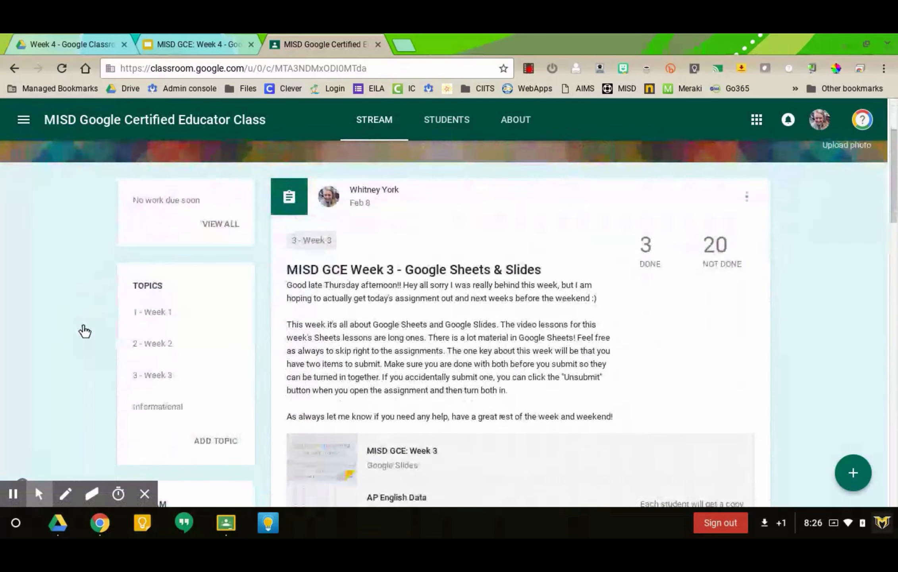
scroll(85, 331, "down", 2)
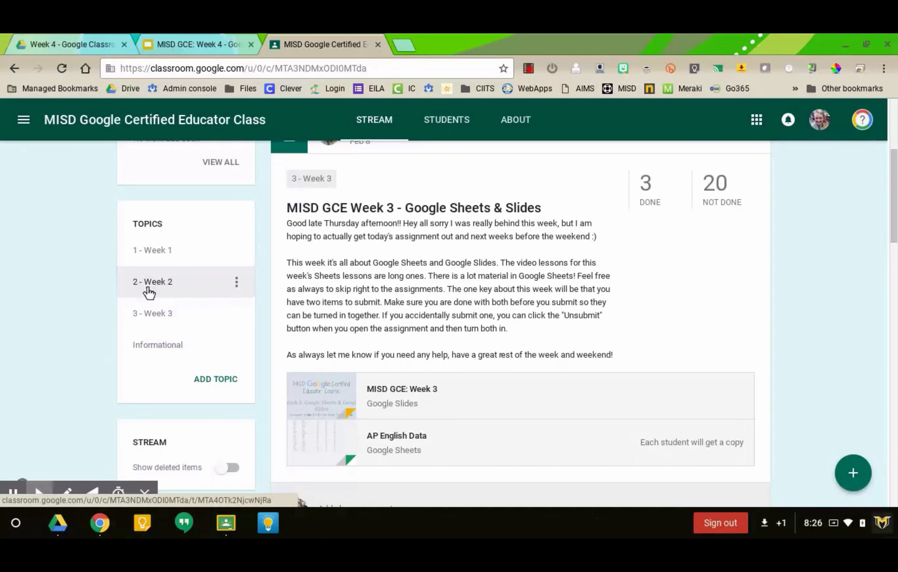
left_click(14, 69)
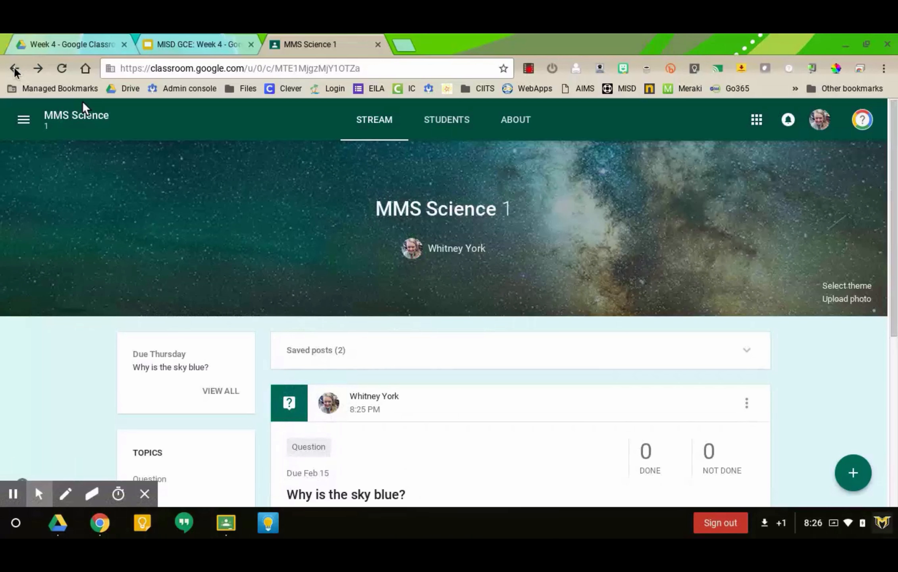
Start a new assignment in MMS Science, check its student selection options, and close the assignment
scroll(420, 314, "down", 5)
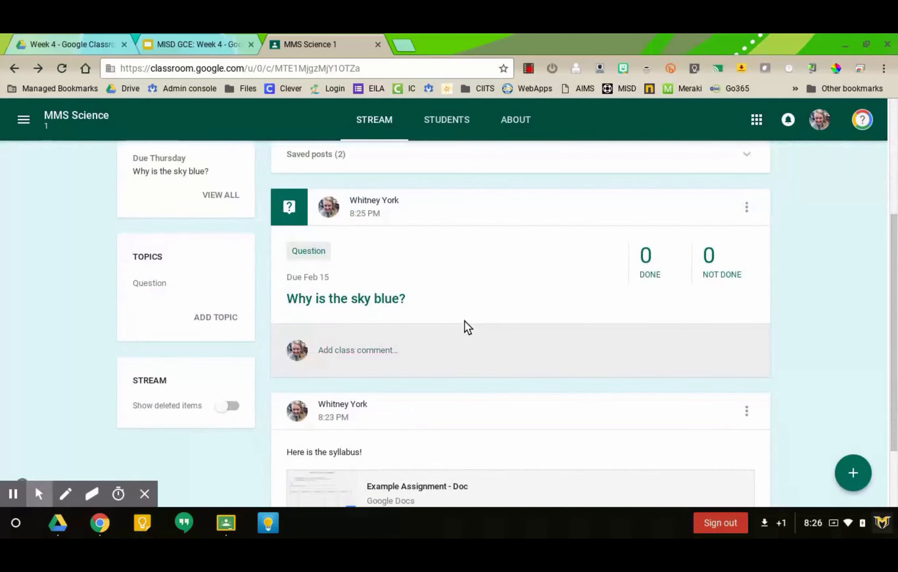
scroll(468, 328, "down", 2)
scroll(467, 328, "up", 4)
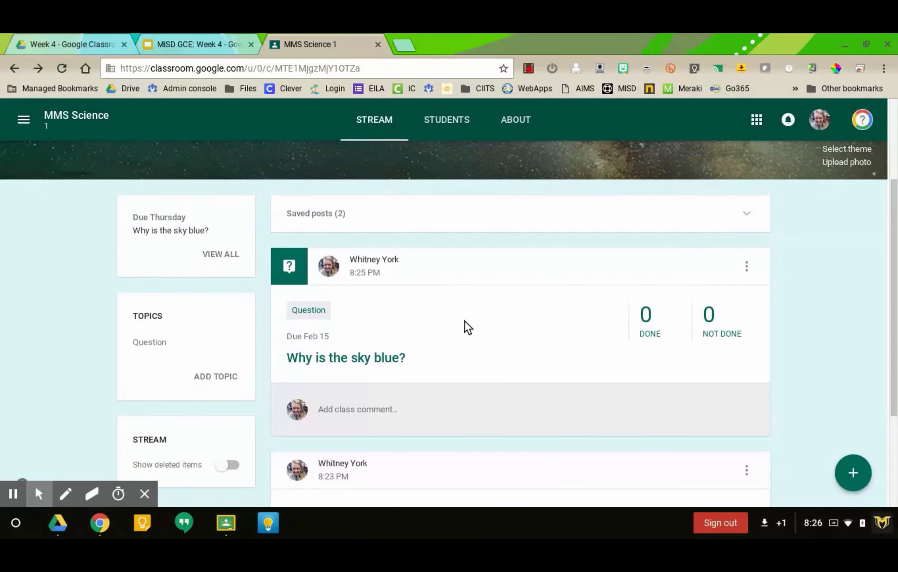
scroll(466, 321, "up", 2)
mouse_move(851, 466)
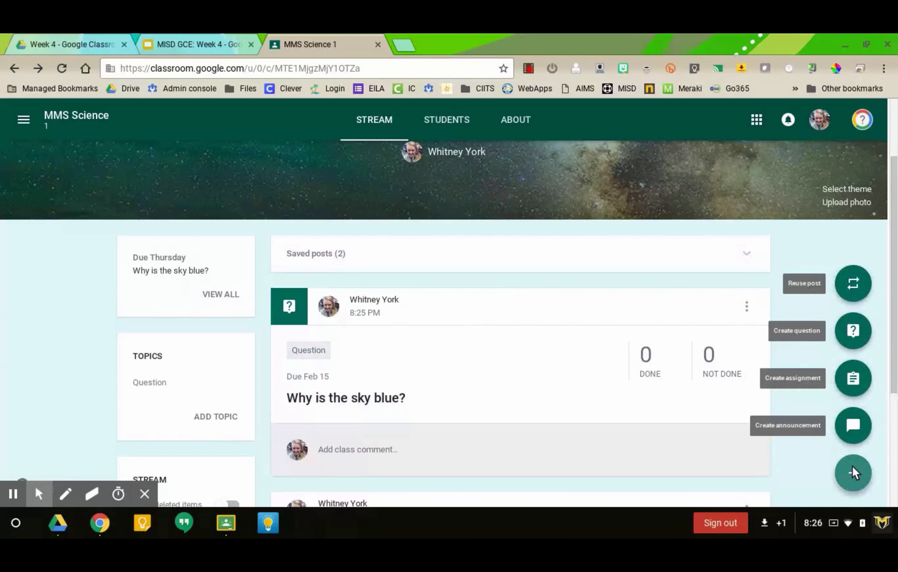
left_click(850, 364)
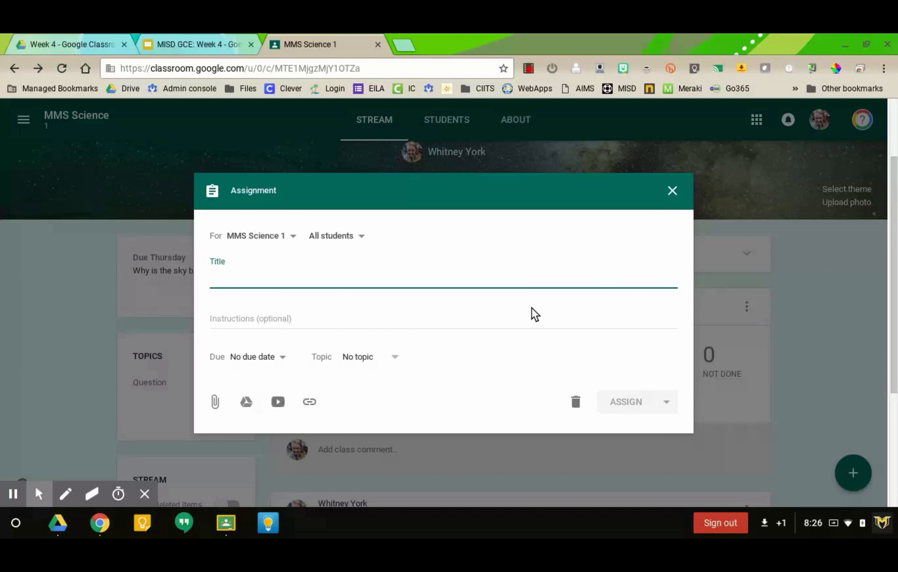
left_click(341, 240)
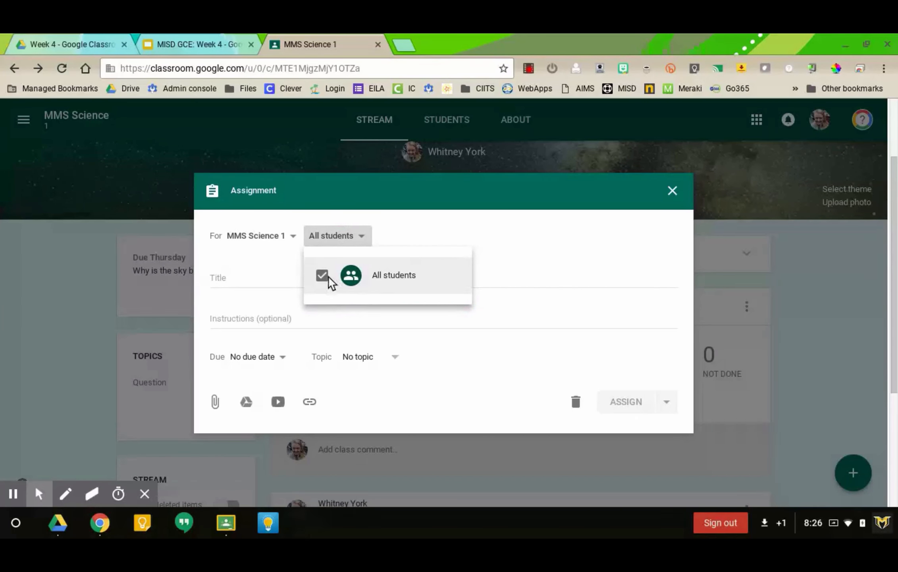
left_click(676, 193)
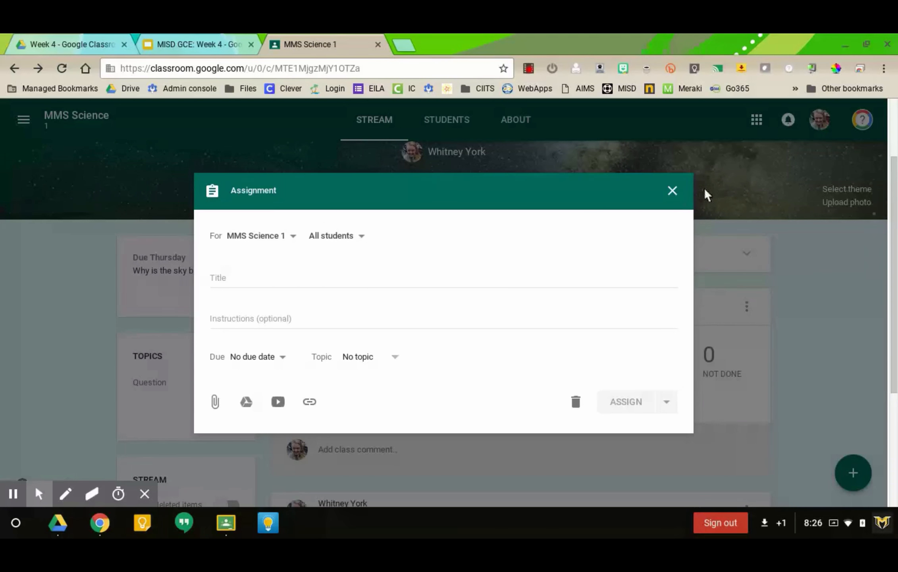
left_click(673, 191)
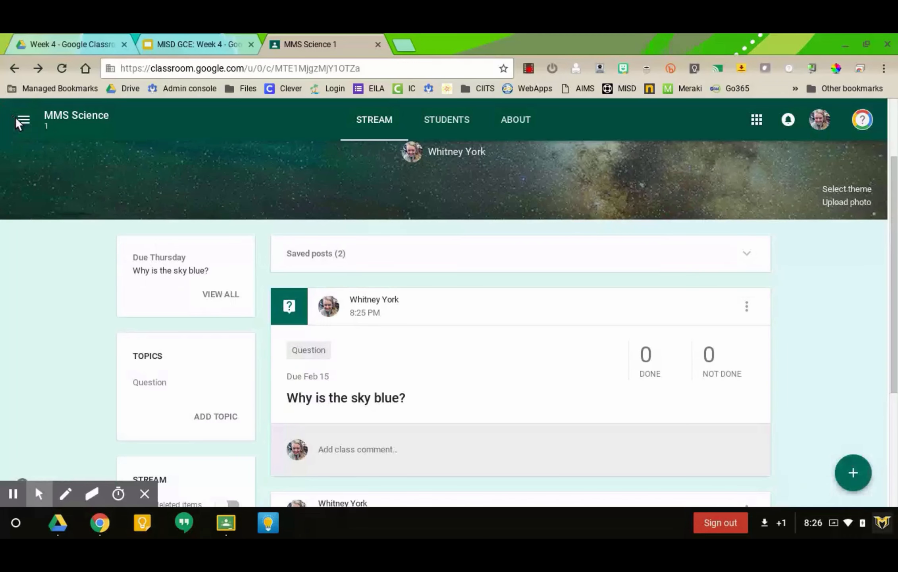
Start a new assignment in the MISD Google Certified Educator Class and look through its student selection list
left_click(28, 125)
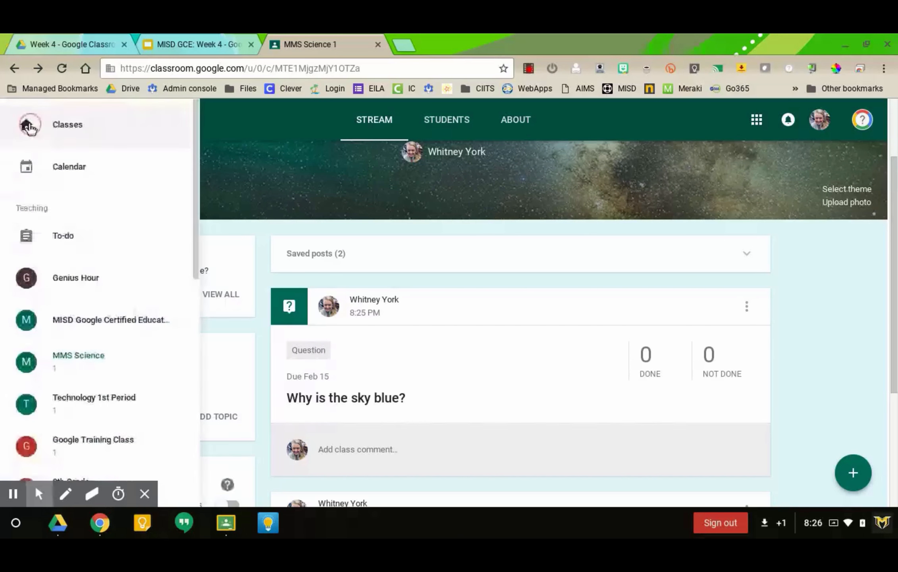
left_click(124, 329)
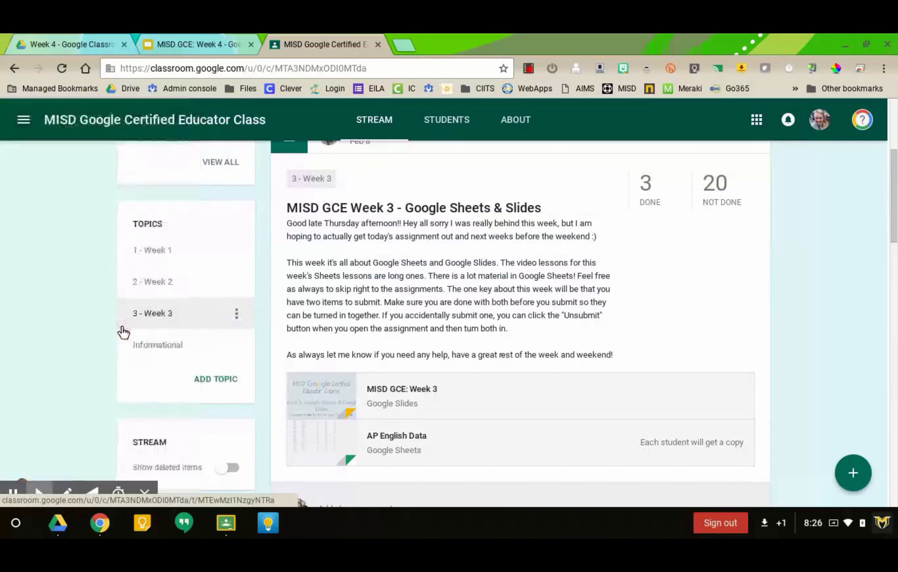
mouse_move(870, 476)
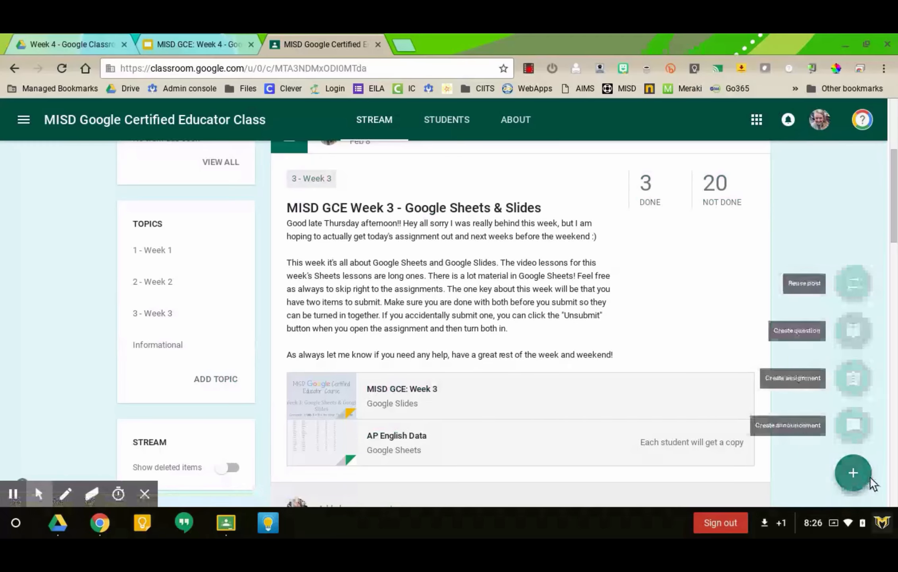
left_click(852, 375)
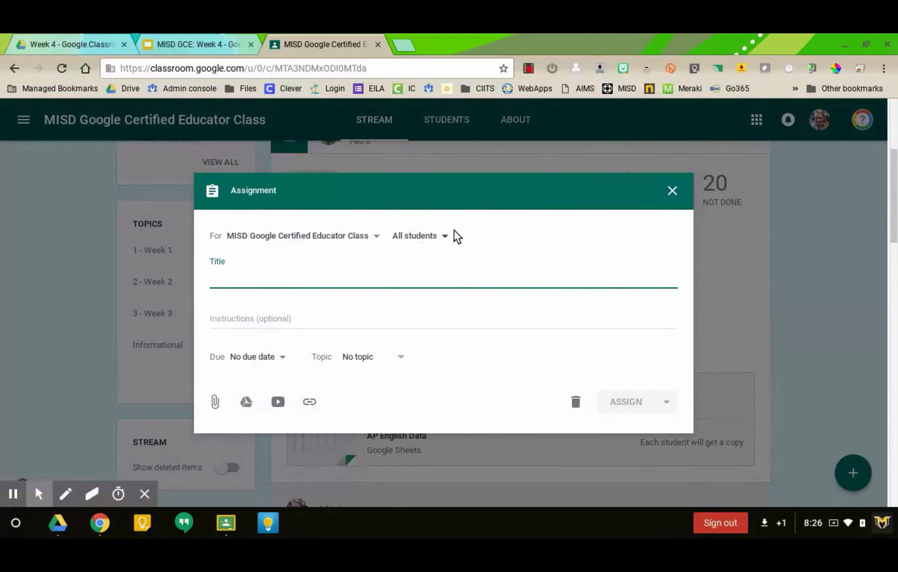
left_click(423, 237)
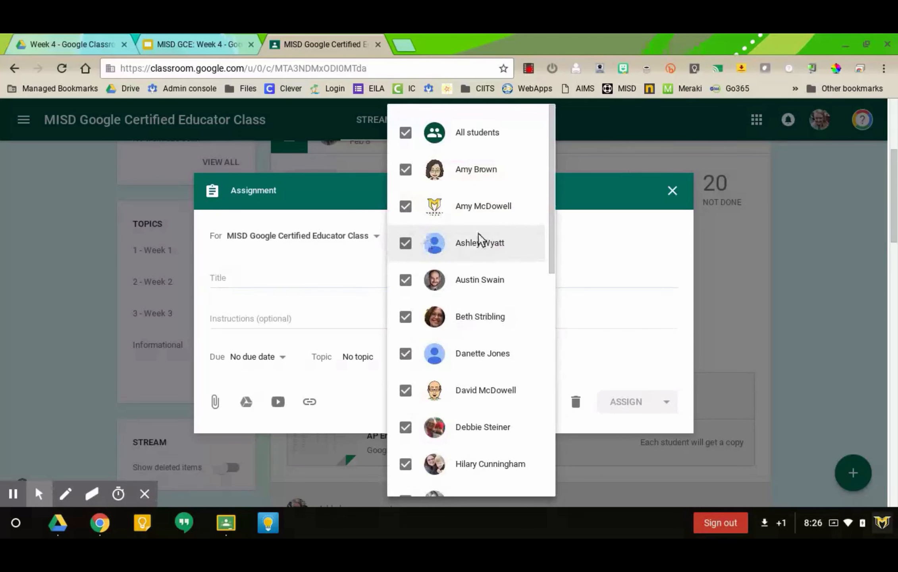
scroll(501, 206, "down", 5)
scroll(501, 206, "up", 10)
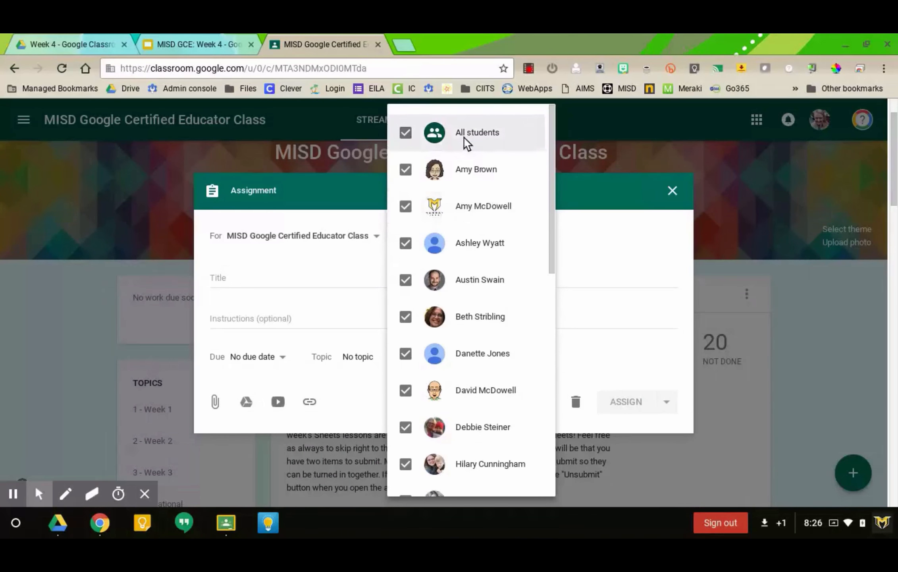
Deselect all students and assign the work only to two individual students
left_click(465, 135)
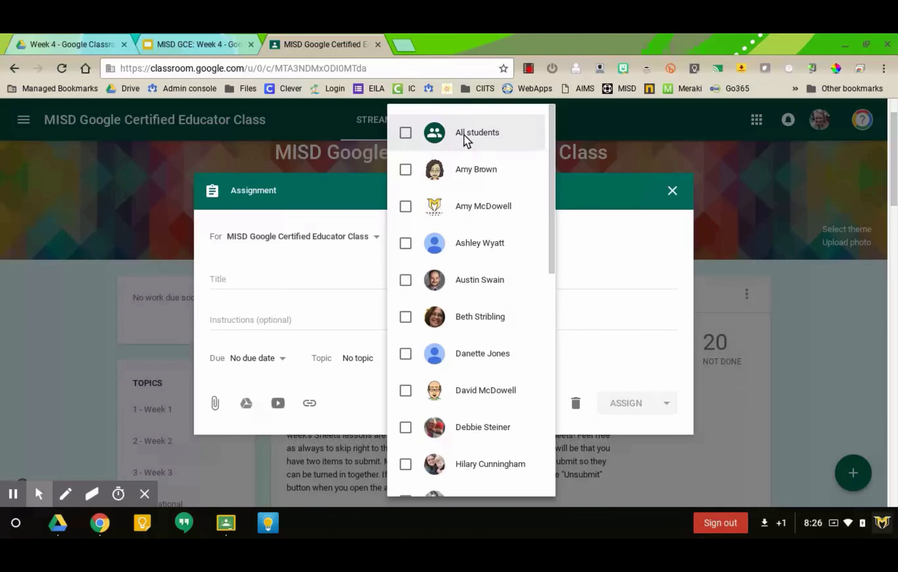
left_click(485, 219)
left_click(478, 316)
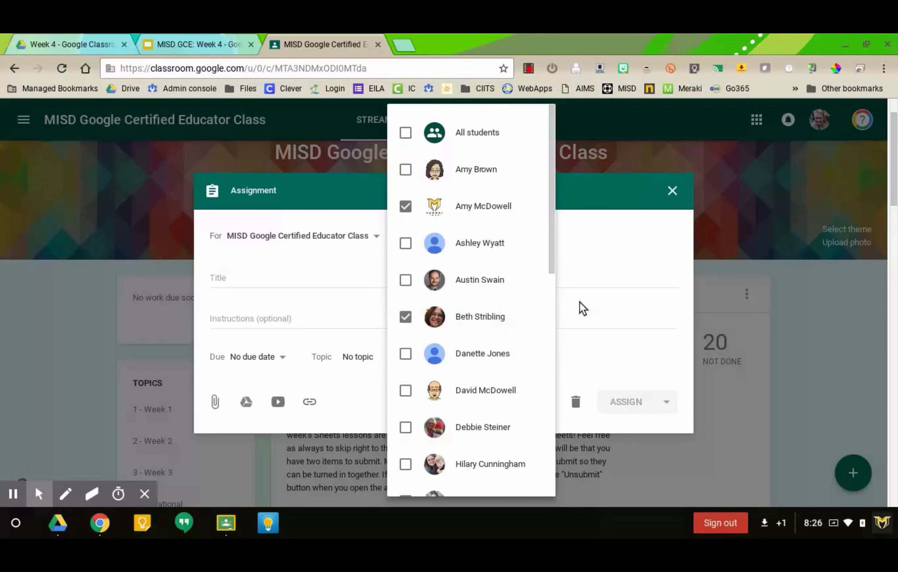
left_click(599, 249)
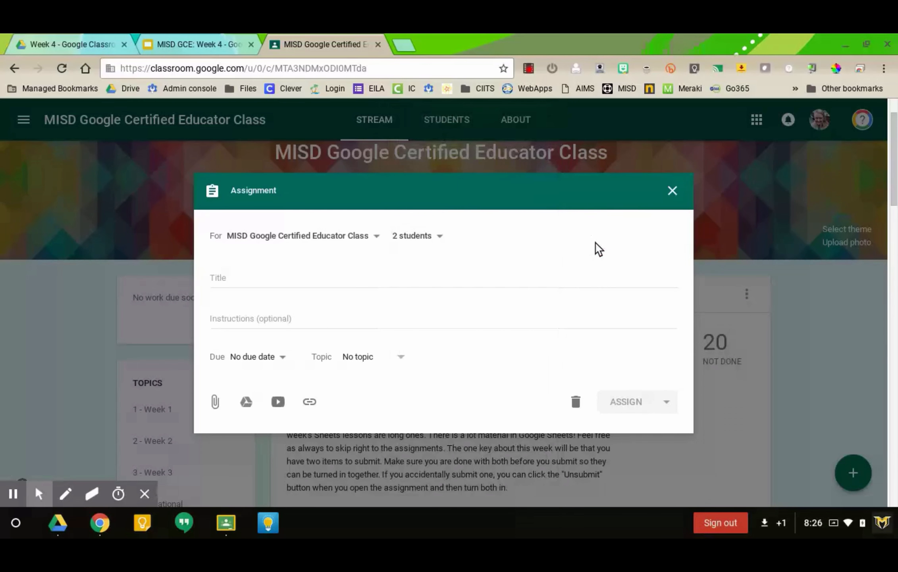
Set the assignment's recipients back to all students
left_click(431, 239)
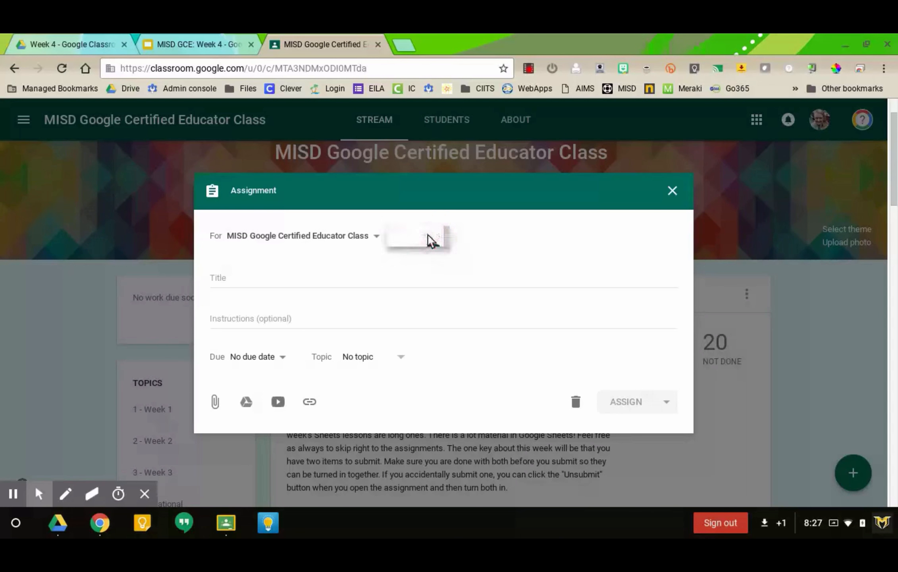
left_click(405, 133)
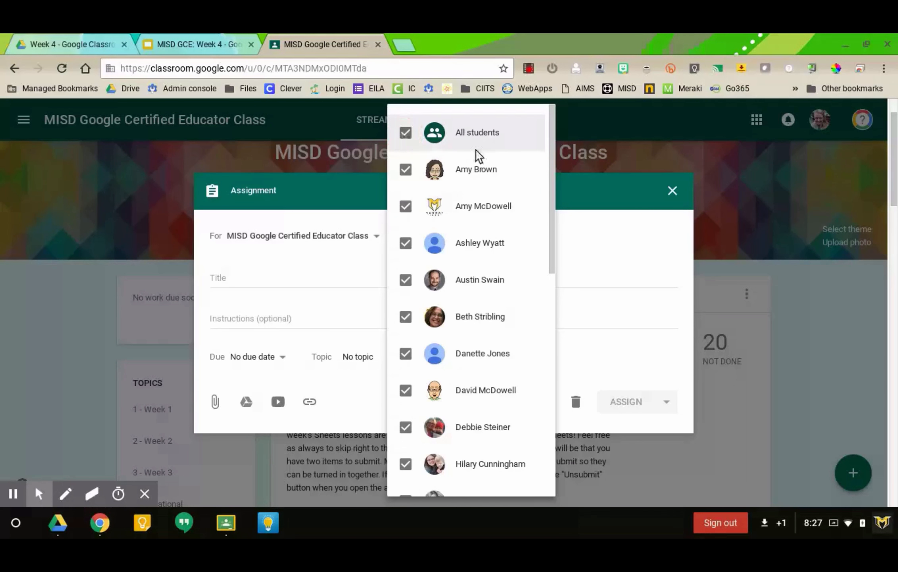
left_click(605, 250)
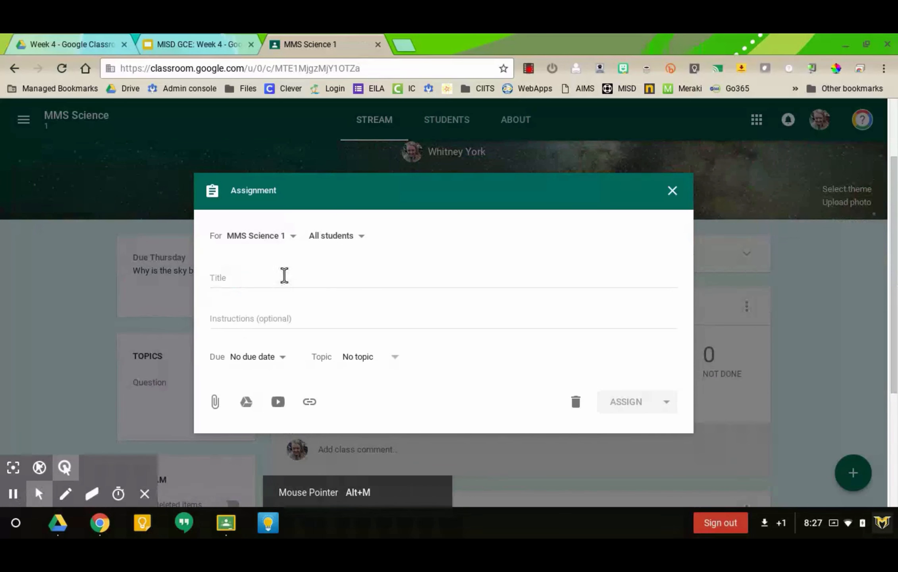
Title the MMS Science assignment "Example Assignment" and leave its instructions empty
left_click(280, 274)
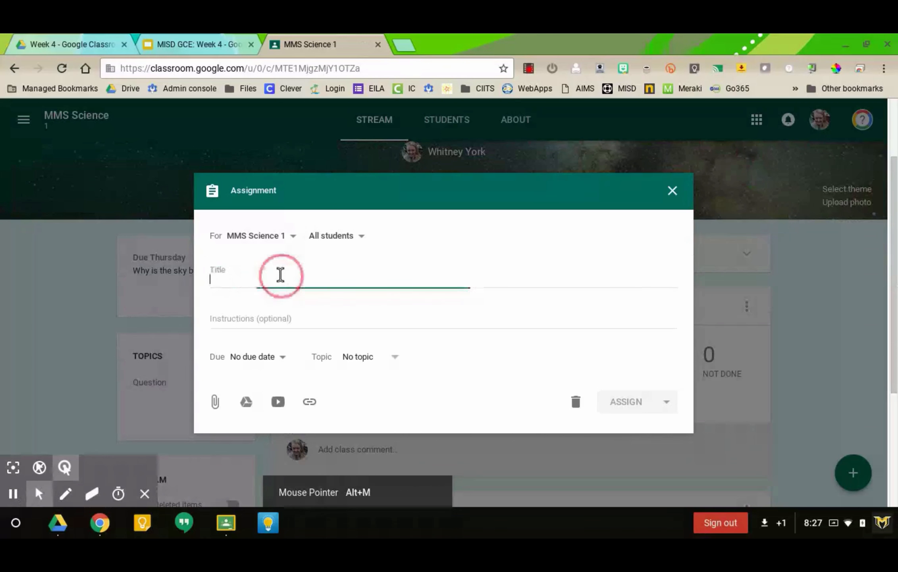
type("Exa")
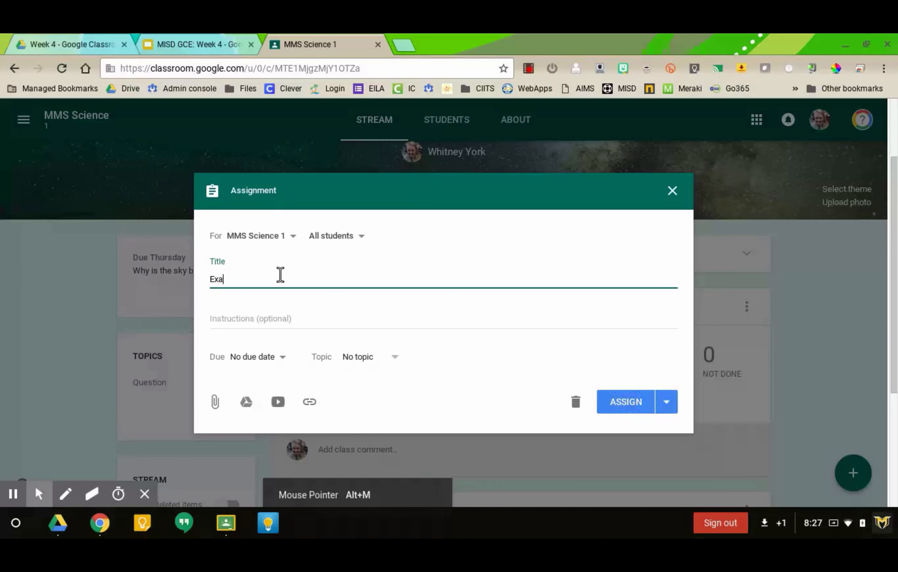
type("ample Ass")
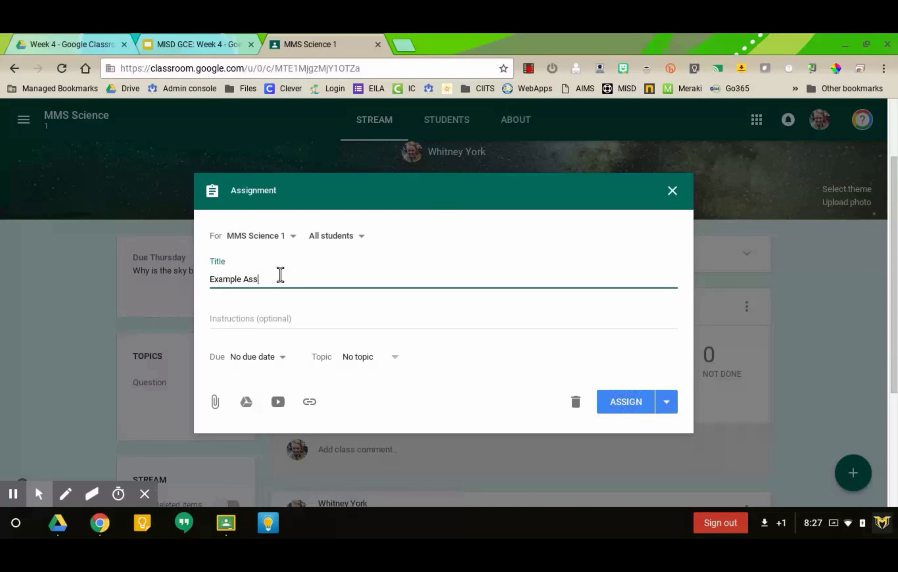
type("ignment")
left_click(223, 315)
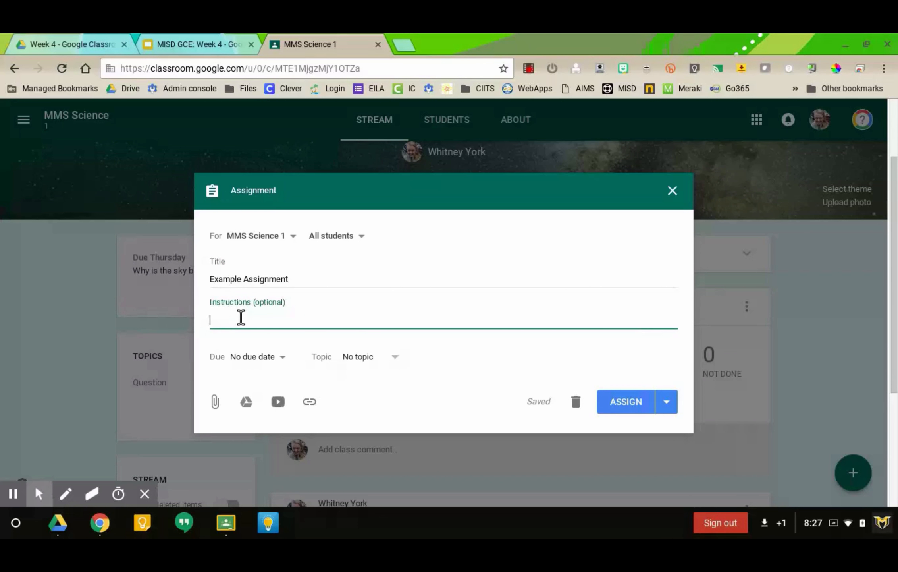
View the assignment's due date setting and choose the existing topic Question
left_click(264, 357)
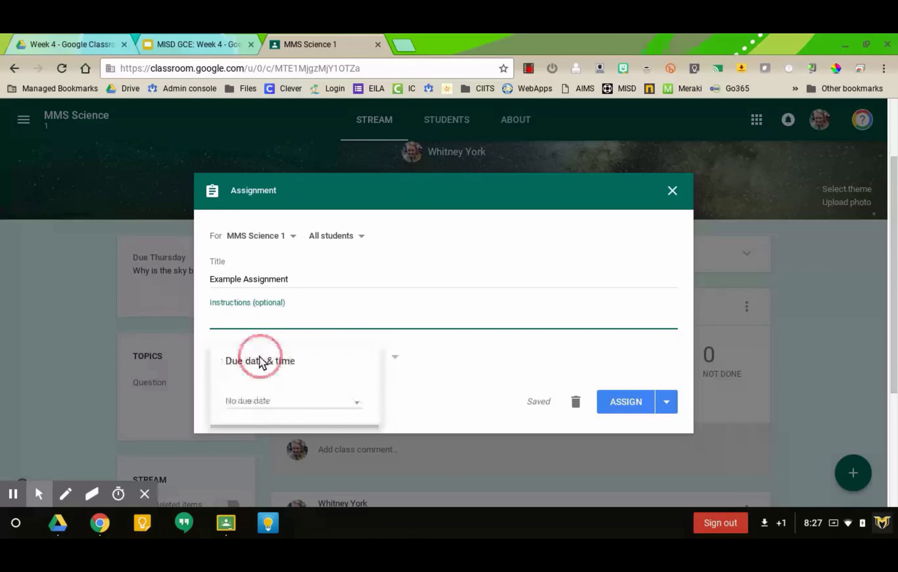
left_click(396, 362)
left_click(400, 355)
left_click(369, 413)
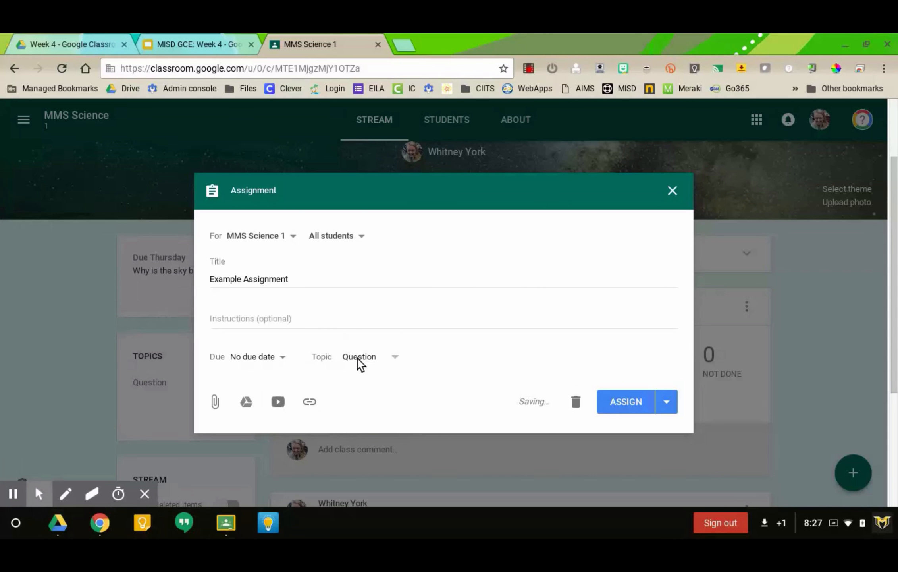
Create the new topic "Worksheet" for the assignment
left_click(357, 357)
left_click(363, 333)
type("W")
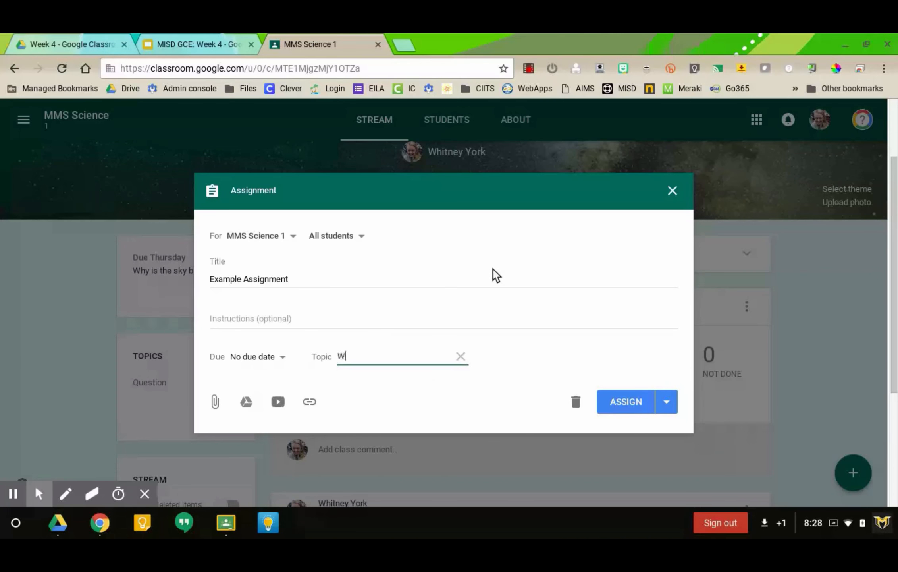
type("orksheet")
left_click(509, 351)
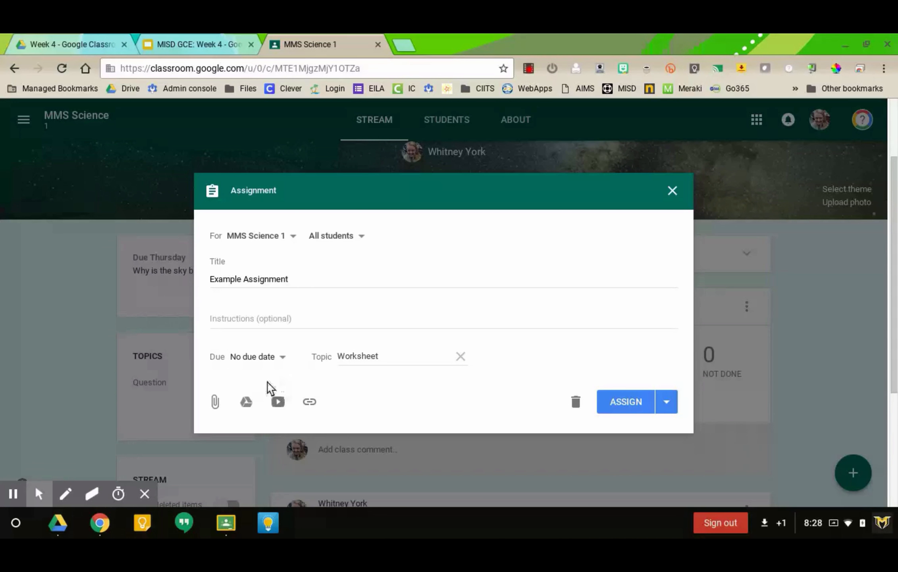
left_click(309, 402)
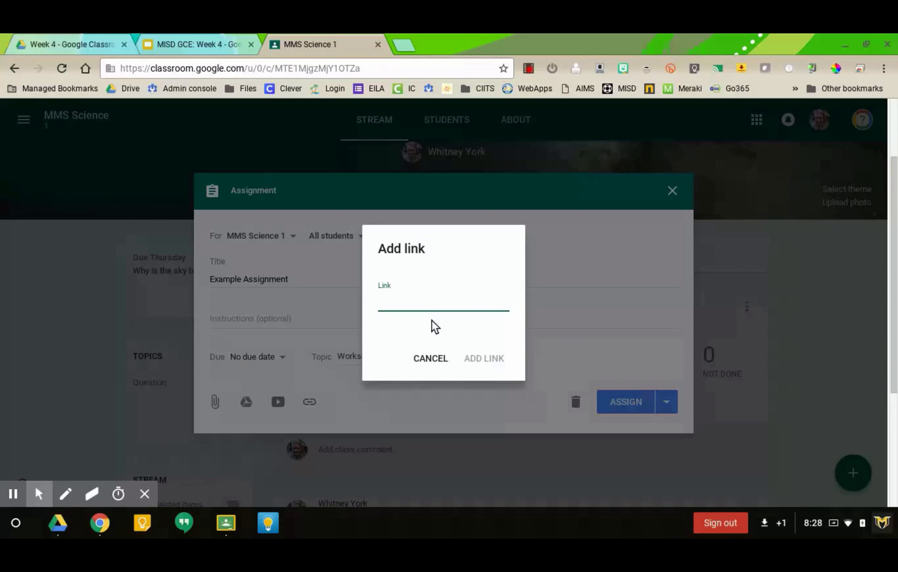
type("N")
key("BackSpace")
type("www.nationa")
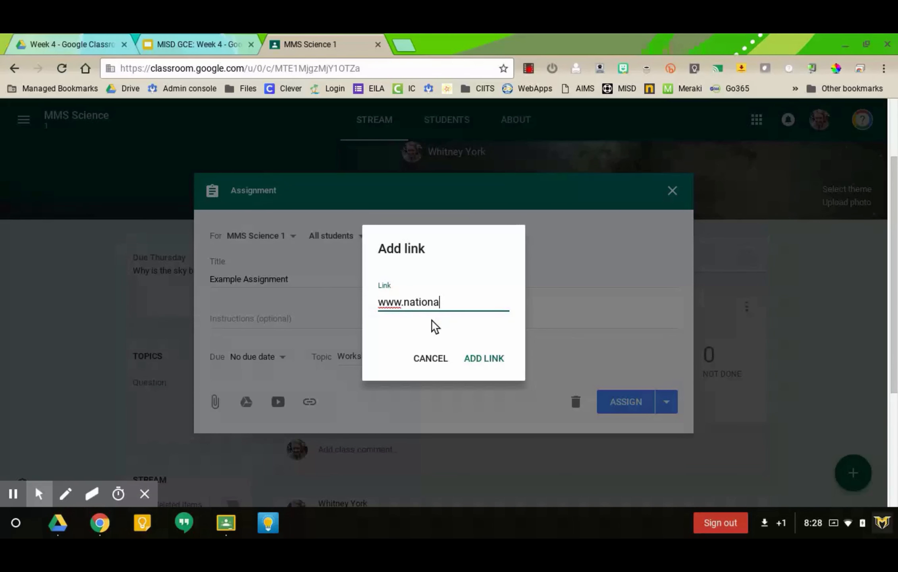
type("lgeographic.com")
left_click(493, 356)
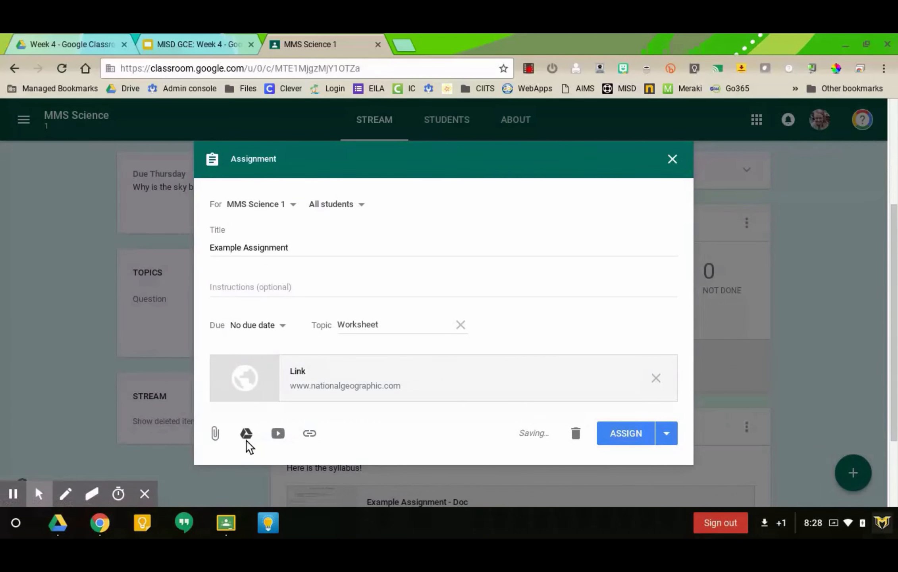
Attach the Drive presentation "MISD GCE: Week 4 - Google Classroom" and keep its access at "Students can view file"
left_click(246, 433)
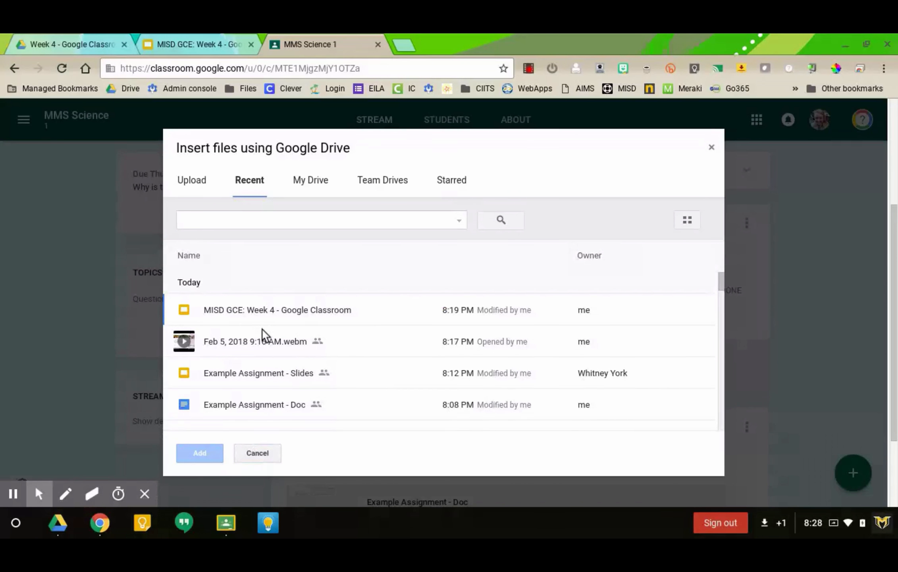
double_click(231, 316)
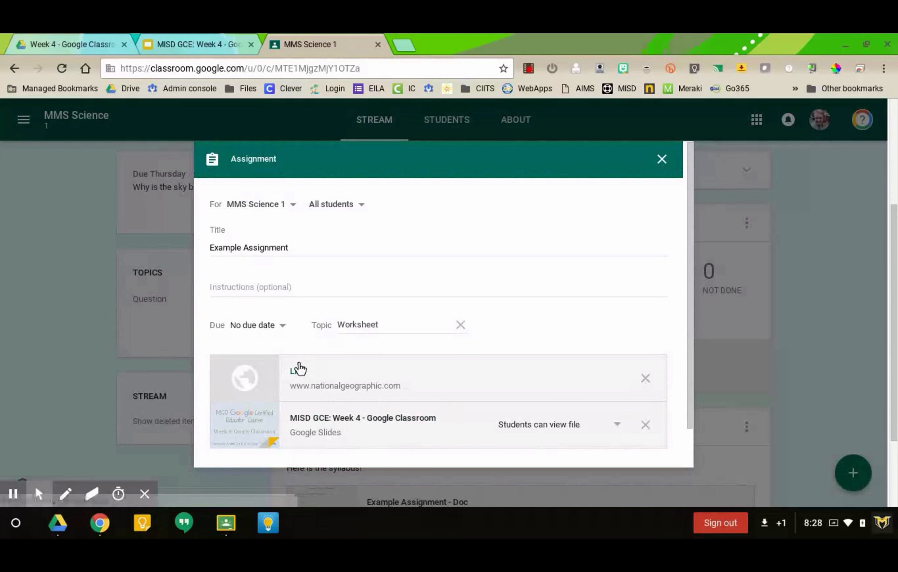
scroll(395, 397, "down", 2)
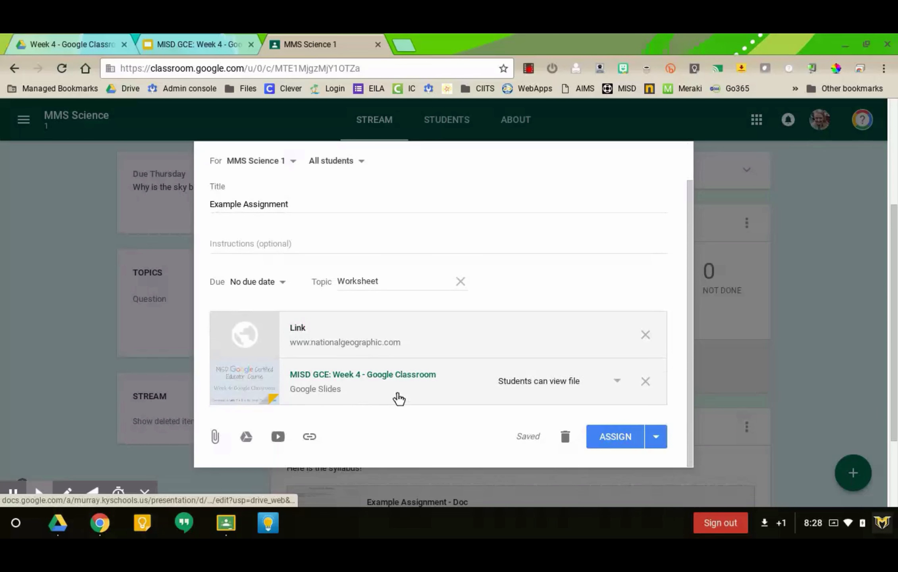
left_click(514, 380)
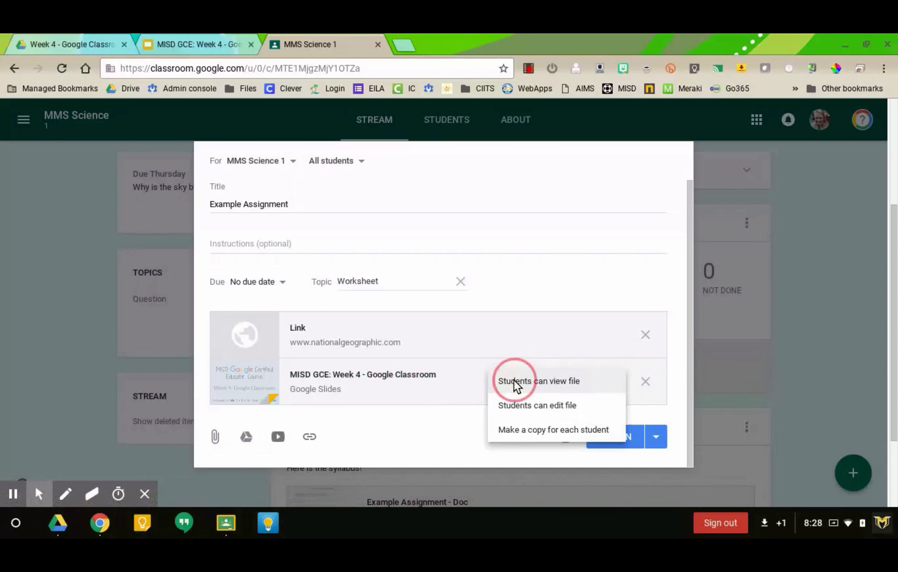
left_click(514, 380)
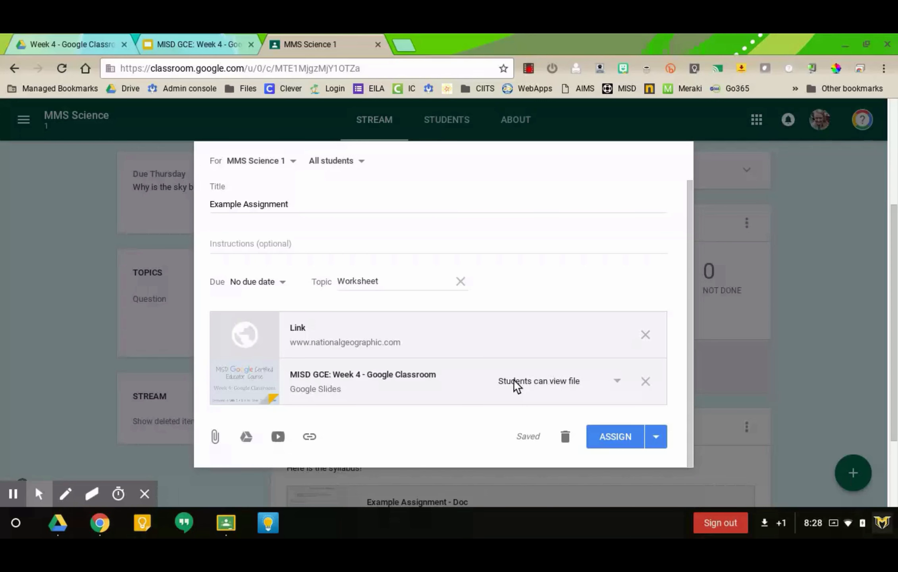
left_click(514, 380)
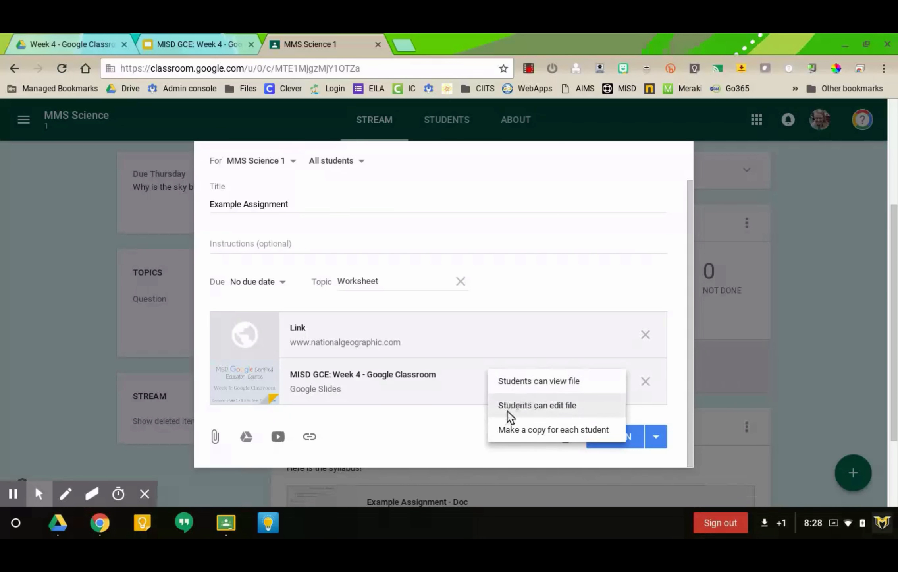
left_click(522, 381)
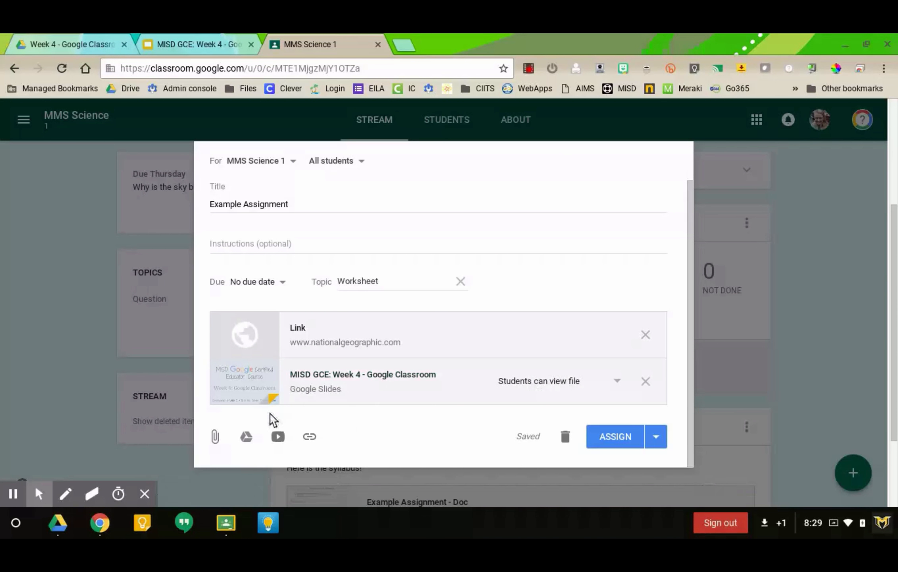
Attach the Drive file "Example Assignment - Doc" and set it to make a copy for each student
left_click(246, 437)
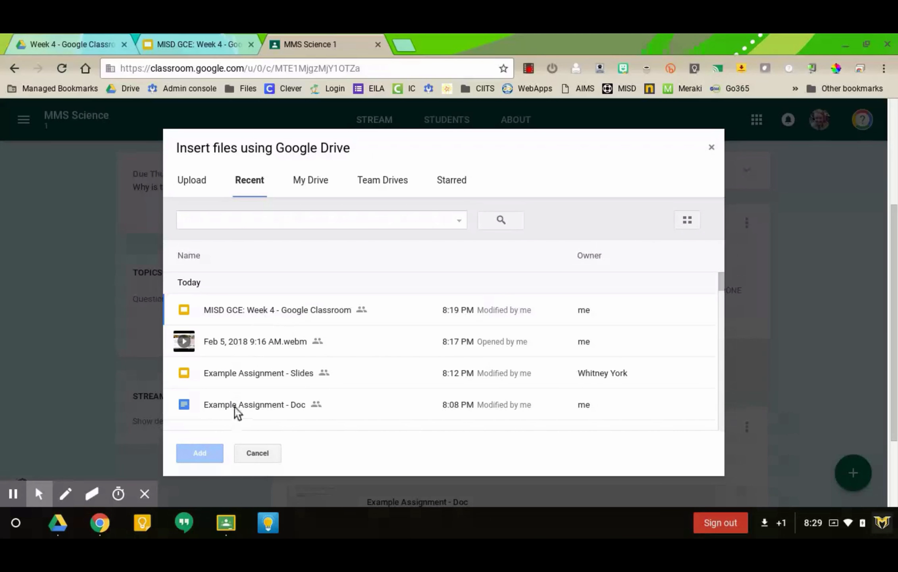
double_click(236, 405)
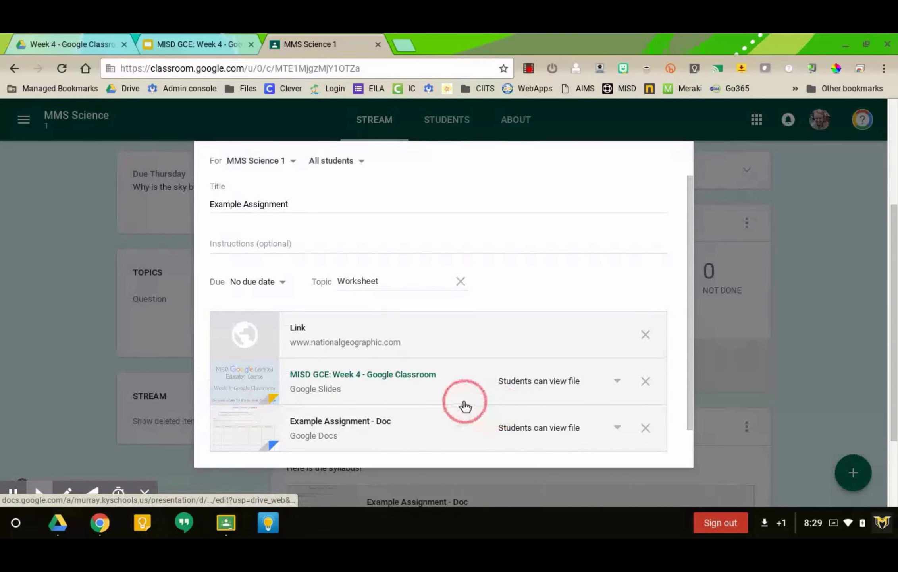
scroll(463, 402, "down", 1)
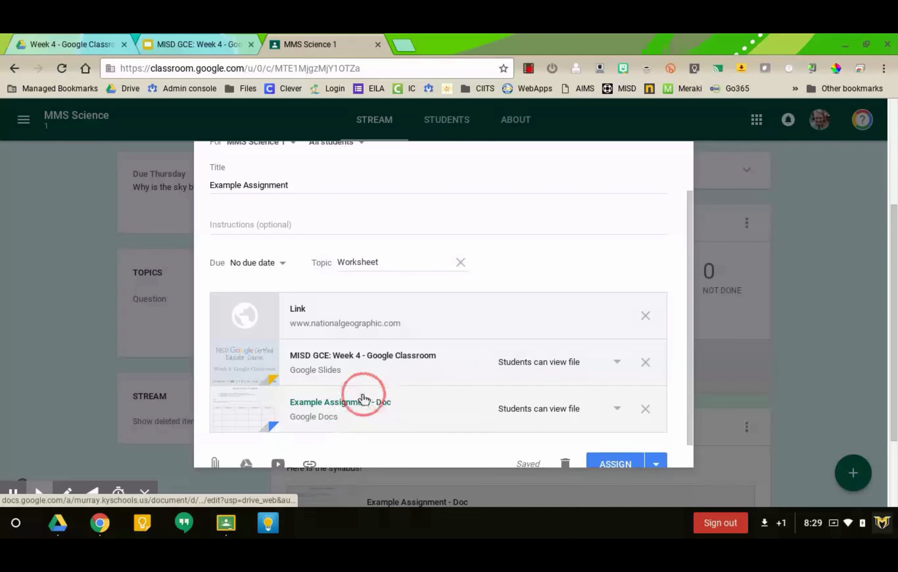
left_click(566, 413)
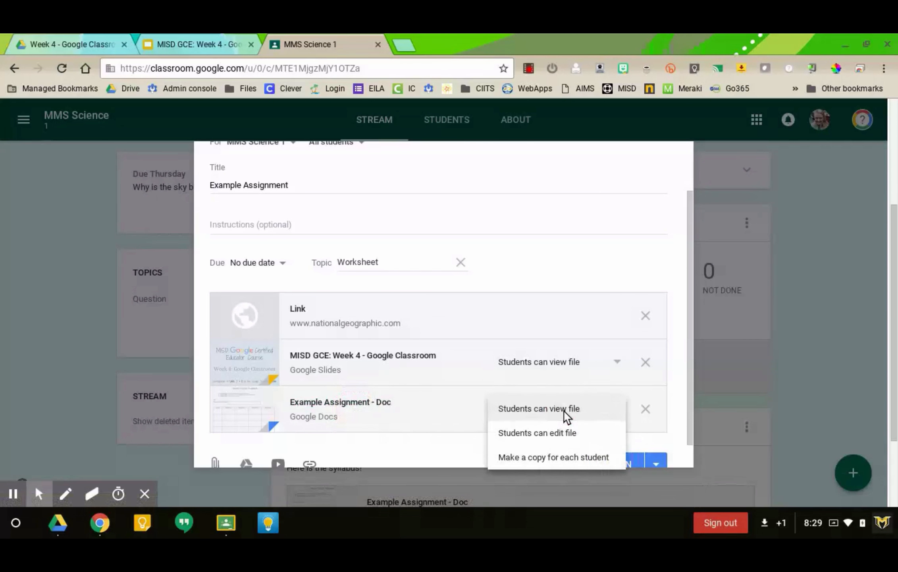
left_click(543, 460)
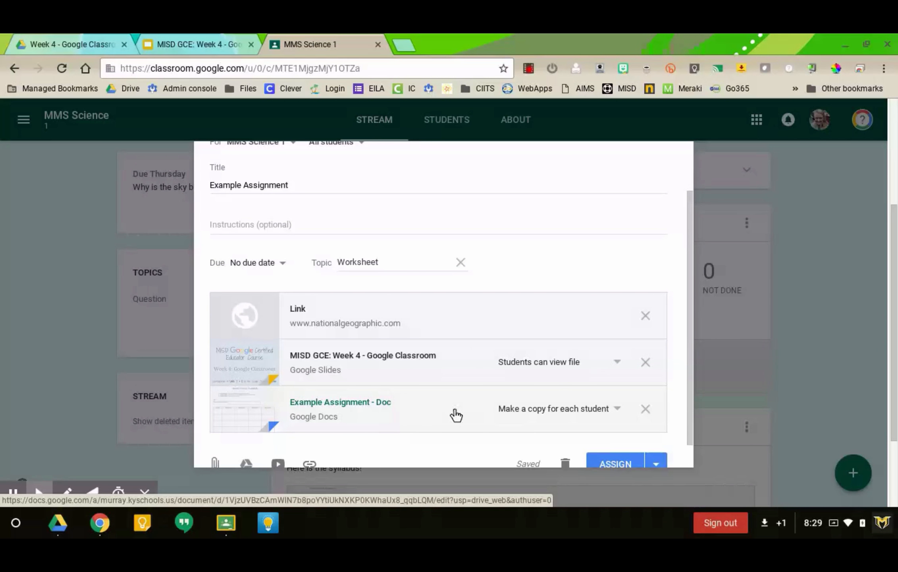
Attach the Drive file "Example Assignment - Slides" and set its access to "Students can edit file"
scroll(456, 415, "down", 2)
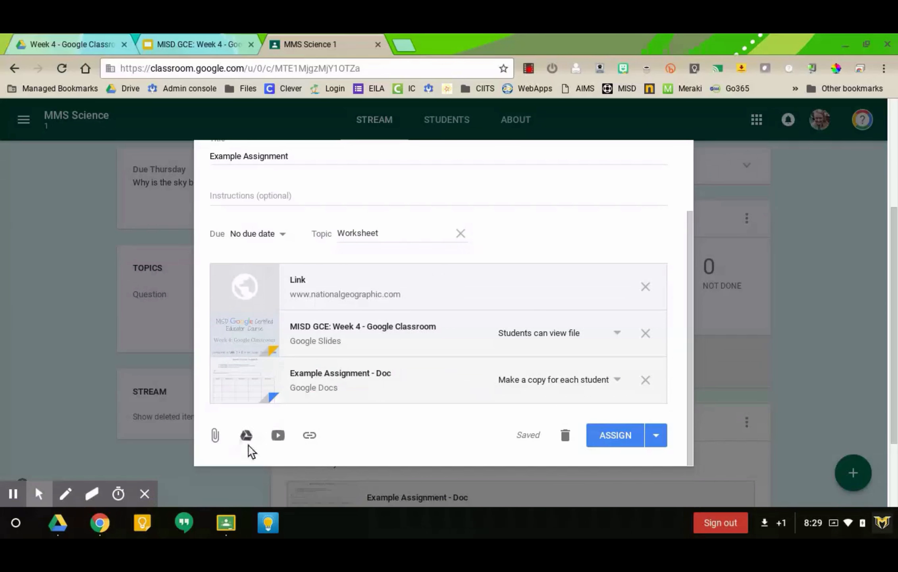
left_click(245, 436)
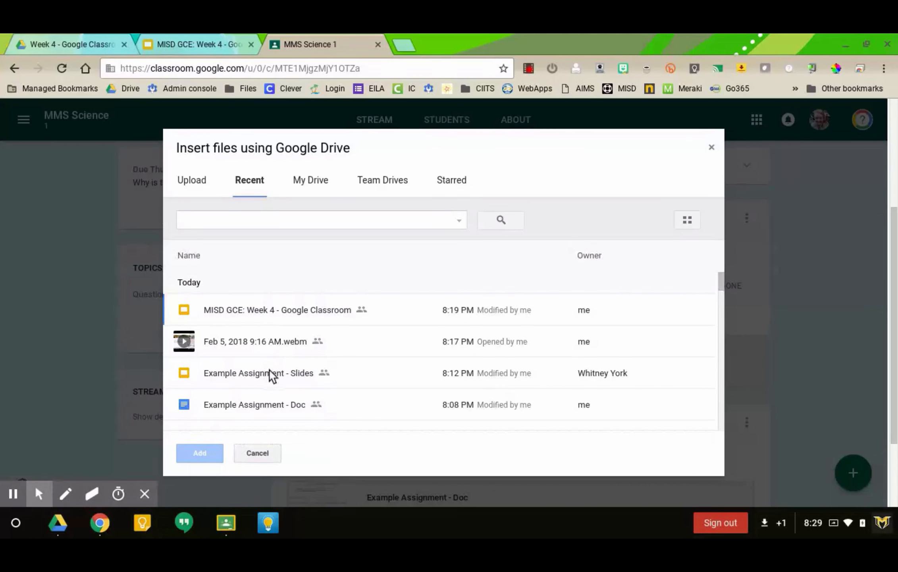
double_click(271, 373)
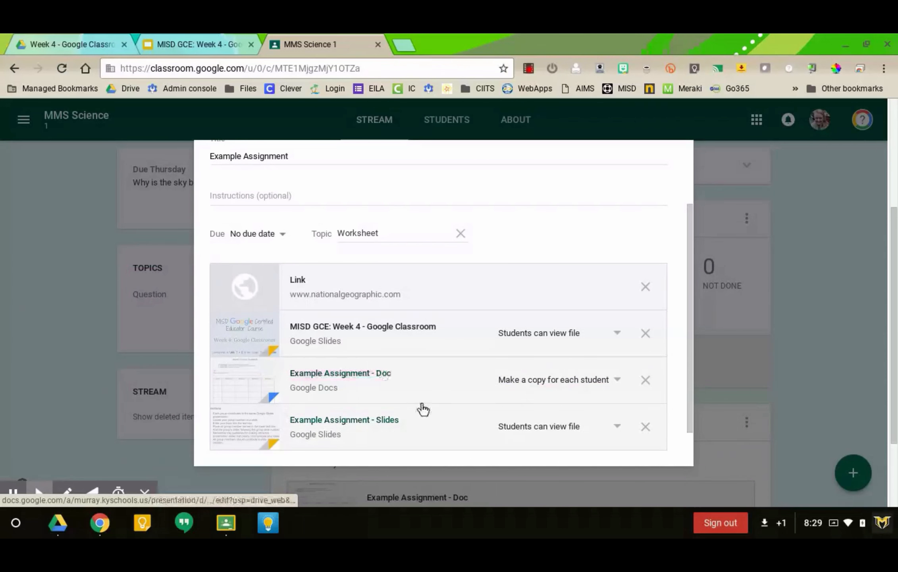
left_click(514, 427)
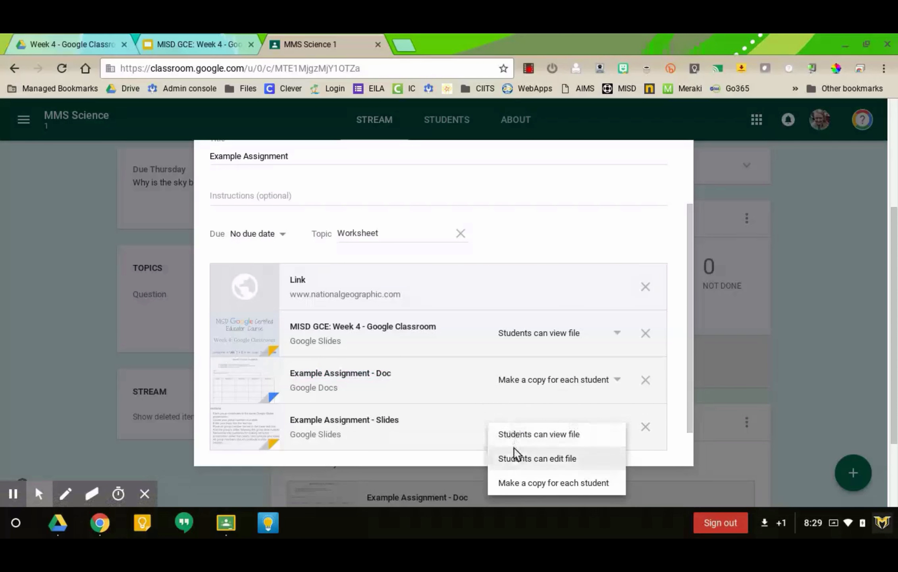
left_click(512, 457)
scroll(478, 426, "down", 1)
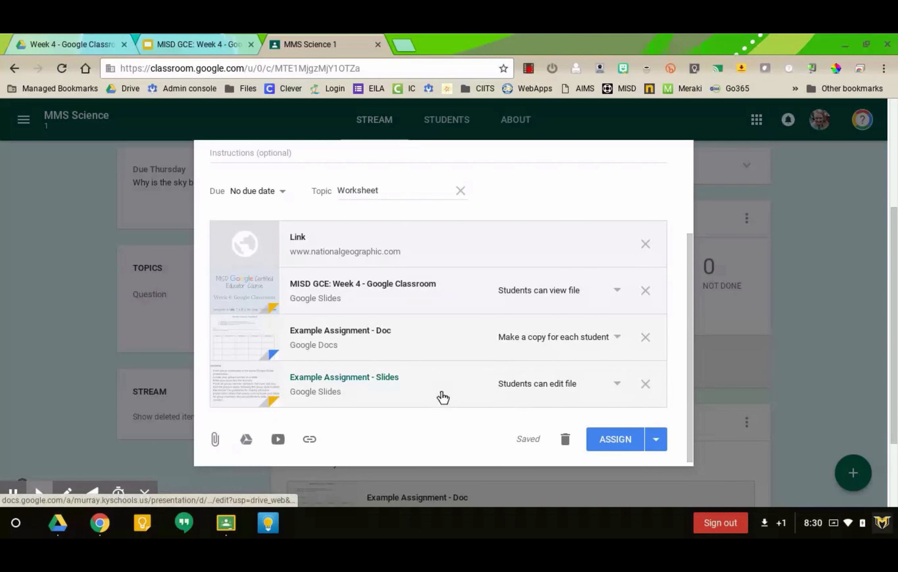
scroll(442, 397, "up", 1)
scroll(442, 396, "down", 1)
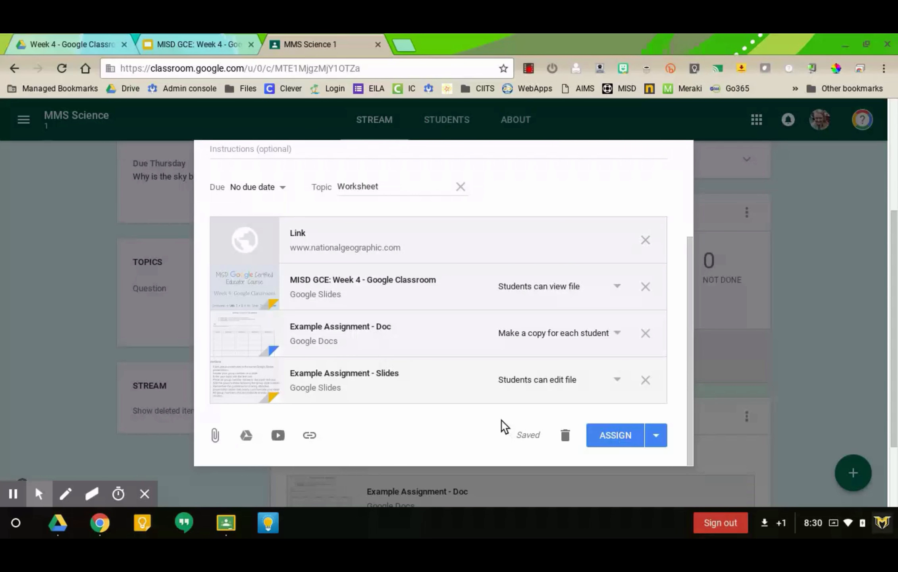
Check the assignment's scheduling and draft options, and assign it to the class immediately without scheduling
left_click(656, 436)
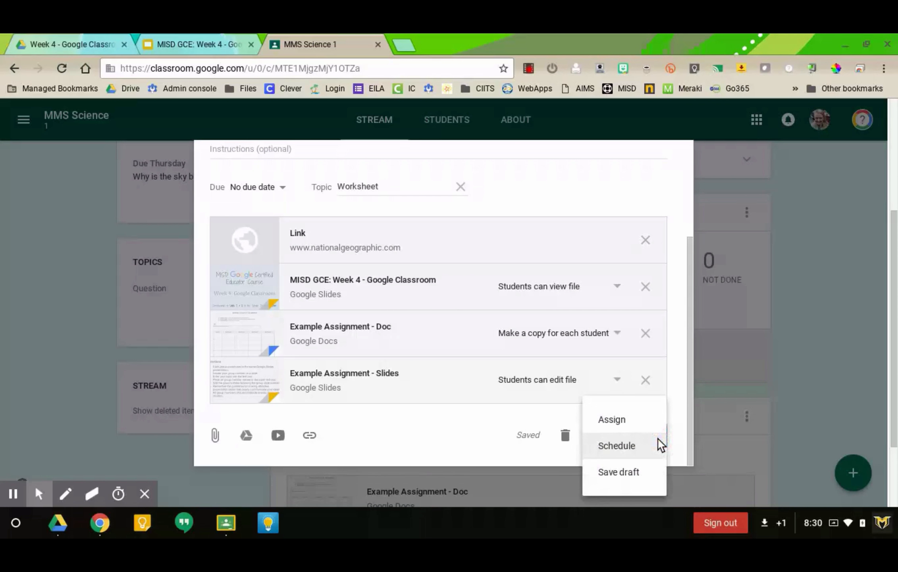
left_click(626, 452)
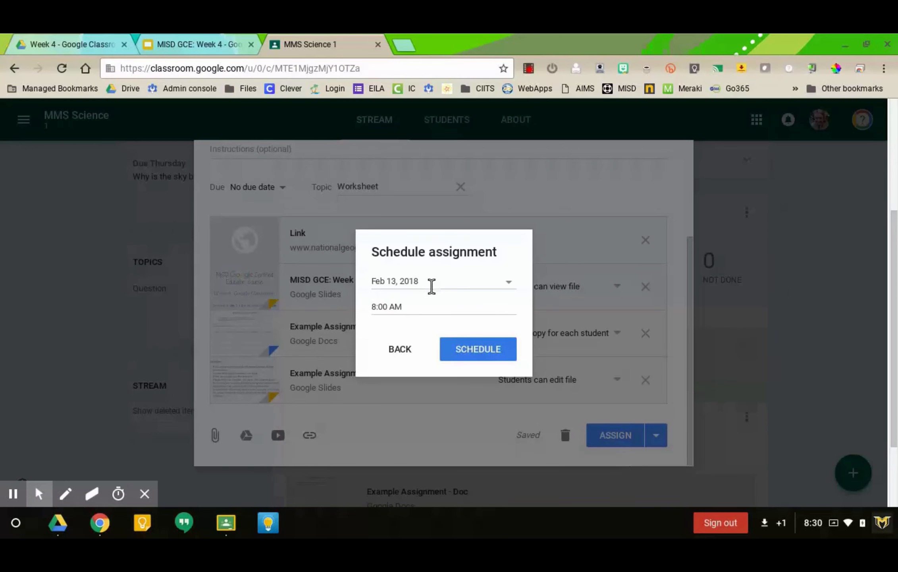
left_click(394, 345)
left_click(657, 439)
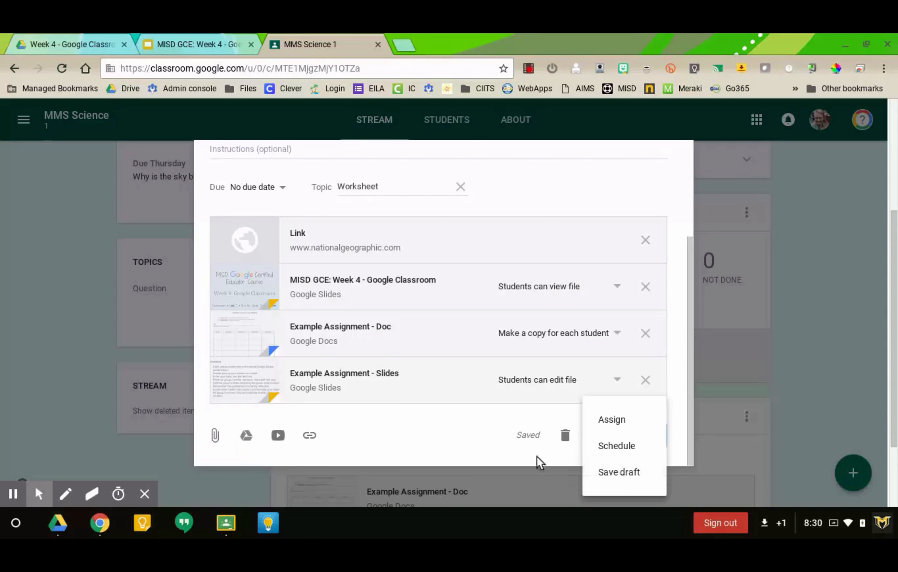
left_click(445, 447)
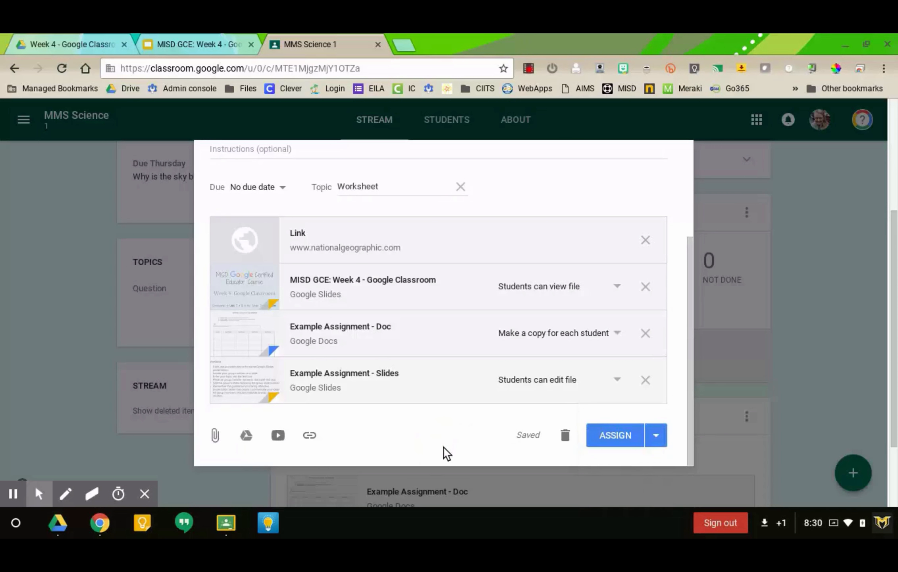
left_click(613, 439)
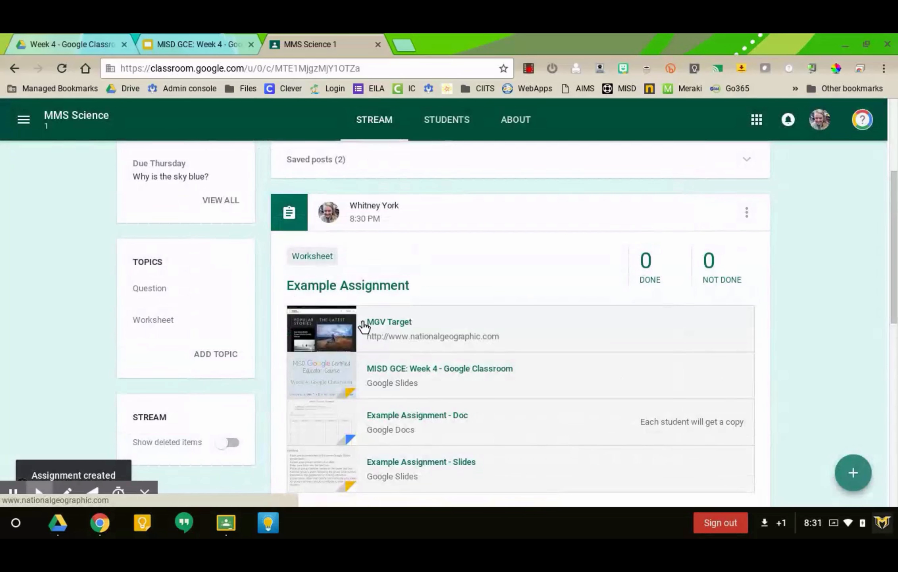
Switch to the MISD Google Certified Educator Class and open the student work for "MISD GCE Week 3 - Google Sheets & Slides"
left_click(24, 120)
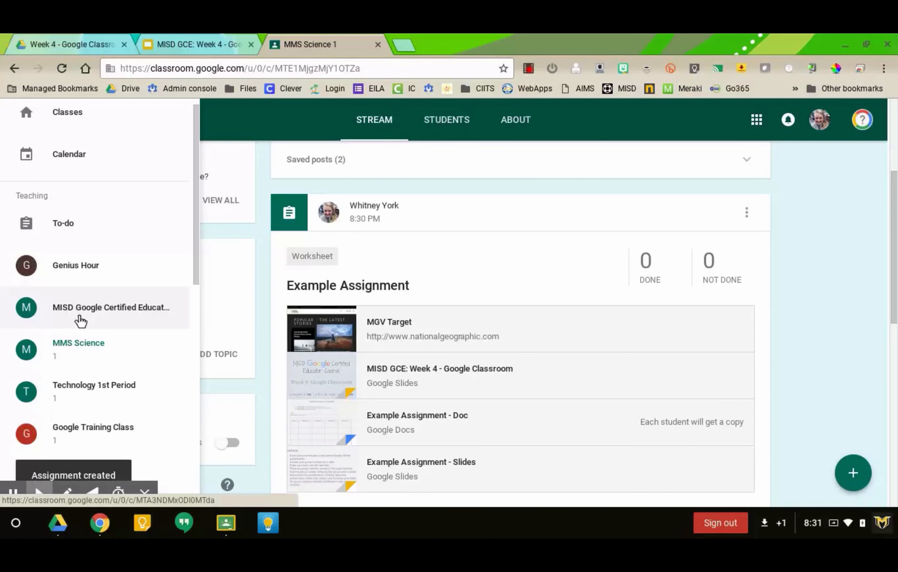
left_click(80, 321)
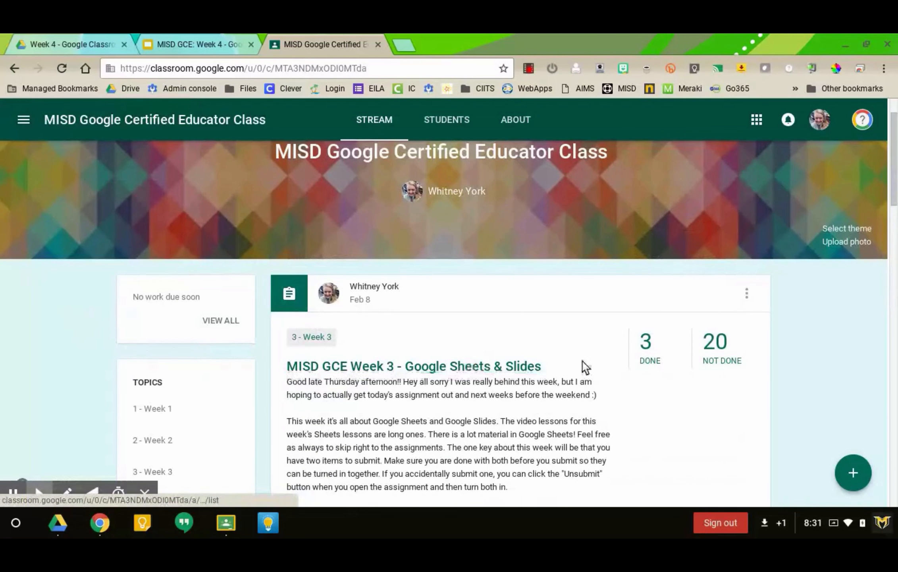
left_click(443, 372)
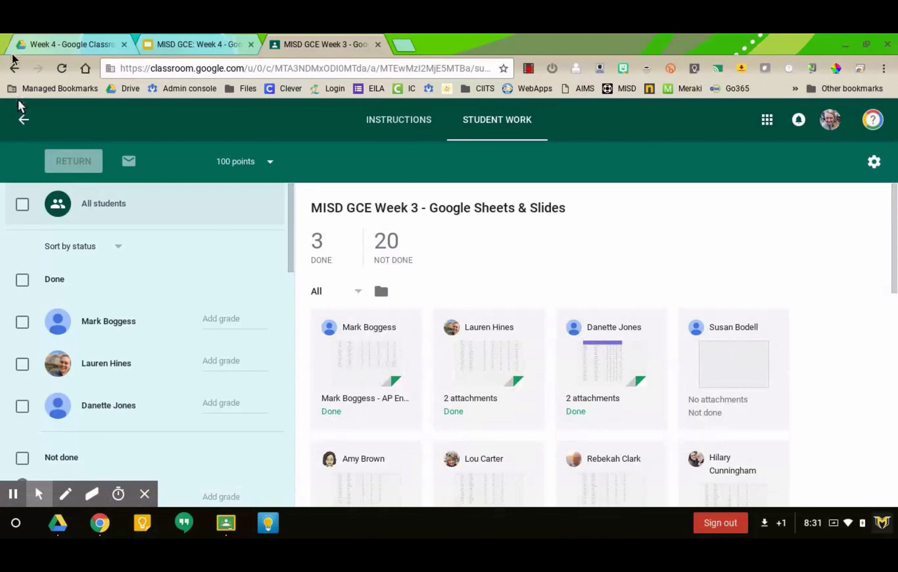
Return to the class stream and examine the Week 3 assignment's instructions, attachments and student copy setting
left_click(14, 68)
scroll(611, 348, "down", 5)
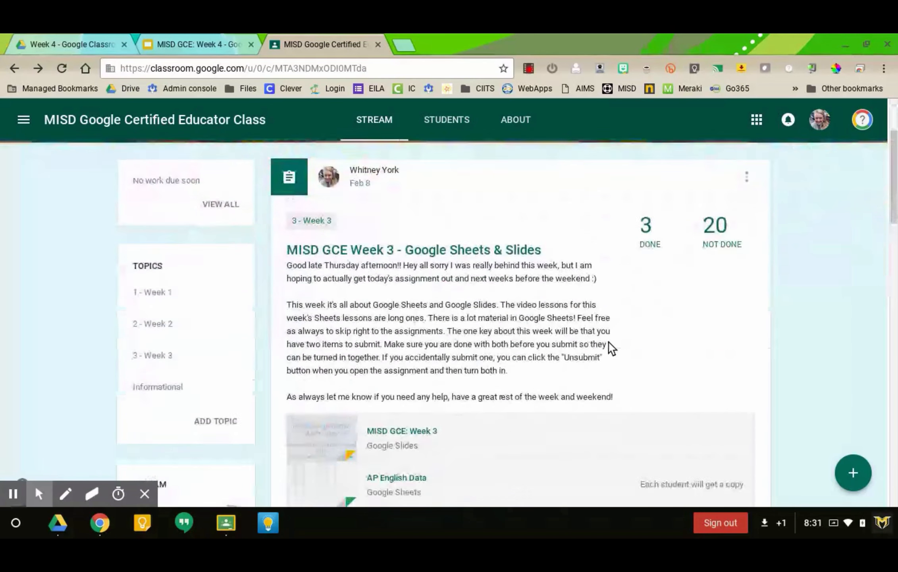
scroll(611, 348, "down", 3)
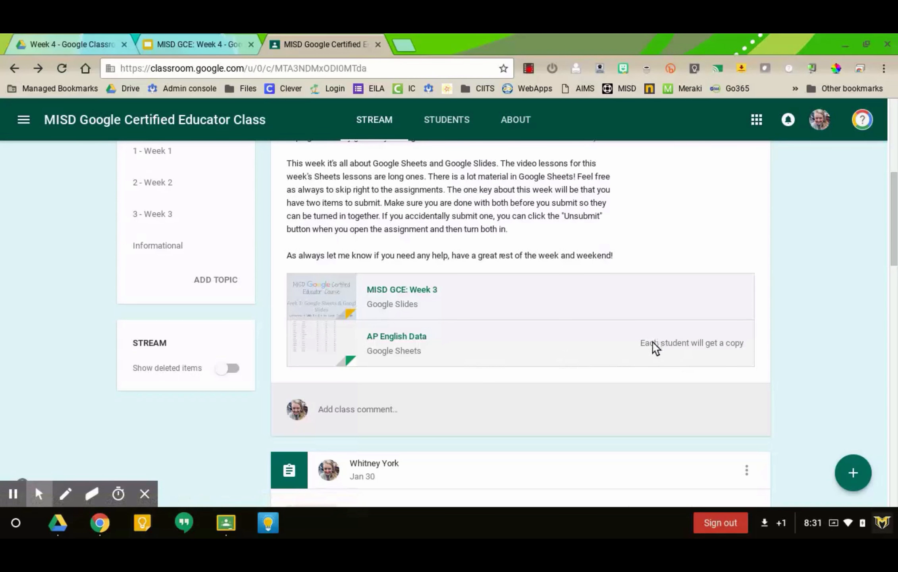
scroll(656, 350, "up", 5)
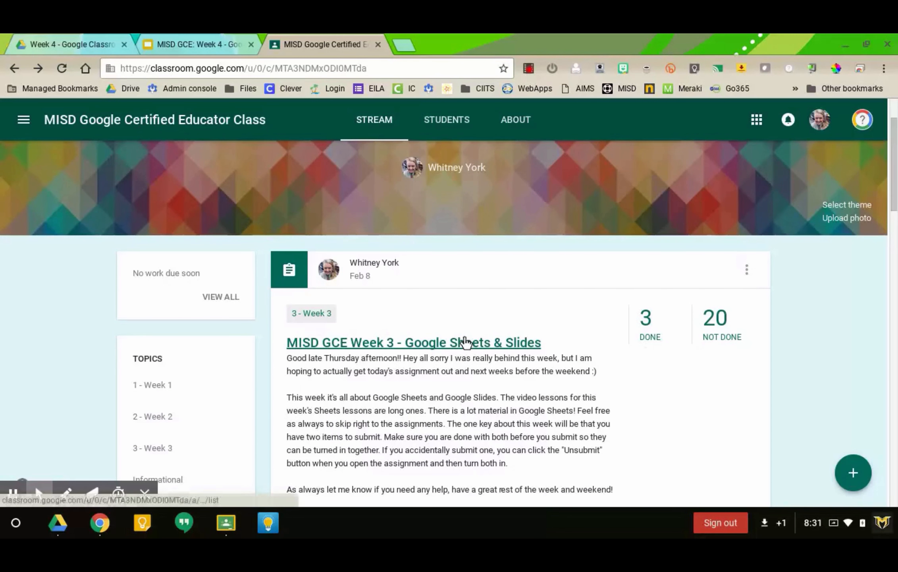
Reopen the Week 3 assignment's student work and look through the students' submissions and their status
left_click(465, 342)
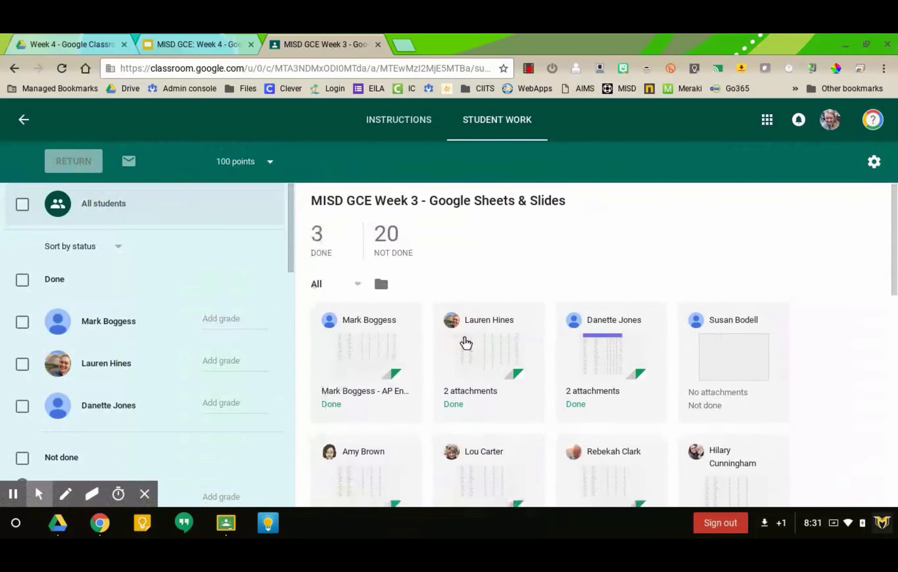
scroll(465, 341, "down", 5)
scroll(466, 342, "up", 5)
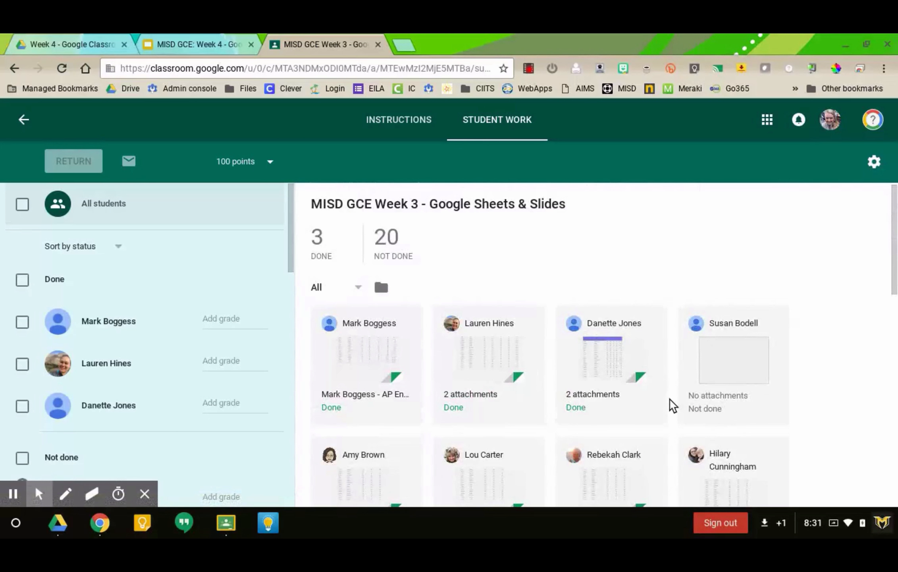
scroll(637, 441, "down", 2)
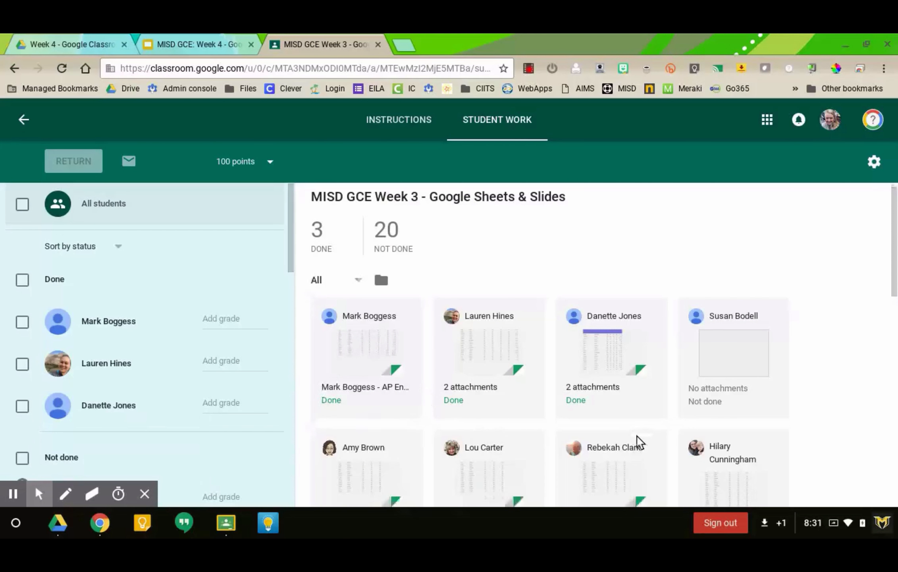
Look through the Week 3 submissions, view the first done student's AP English Data spreadsheet, and return to the assignment
scroll(636, 435, "down", 3)
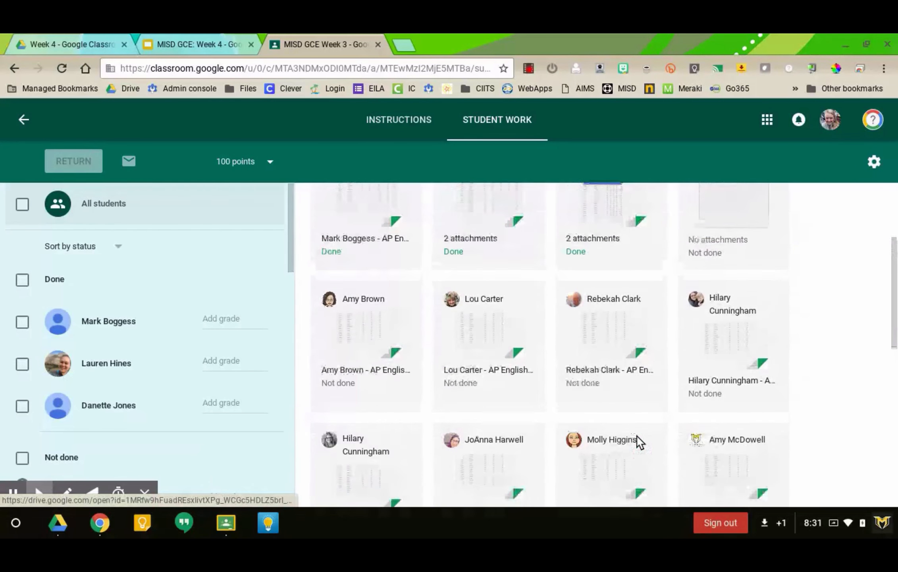
scroll(637, 435, "up", 3)
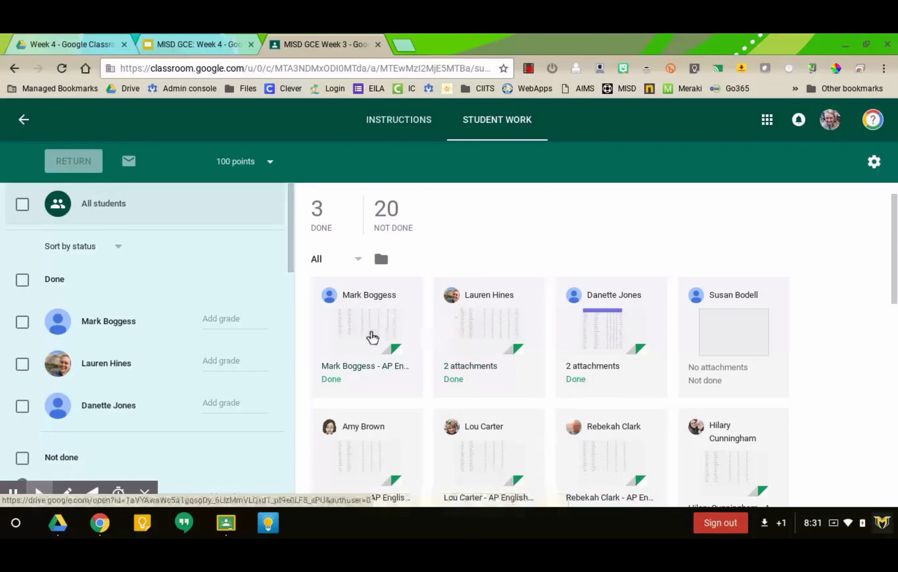
left_click(372, 336)
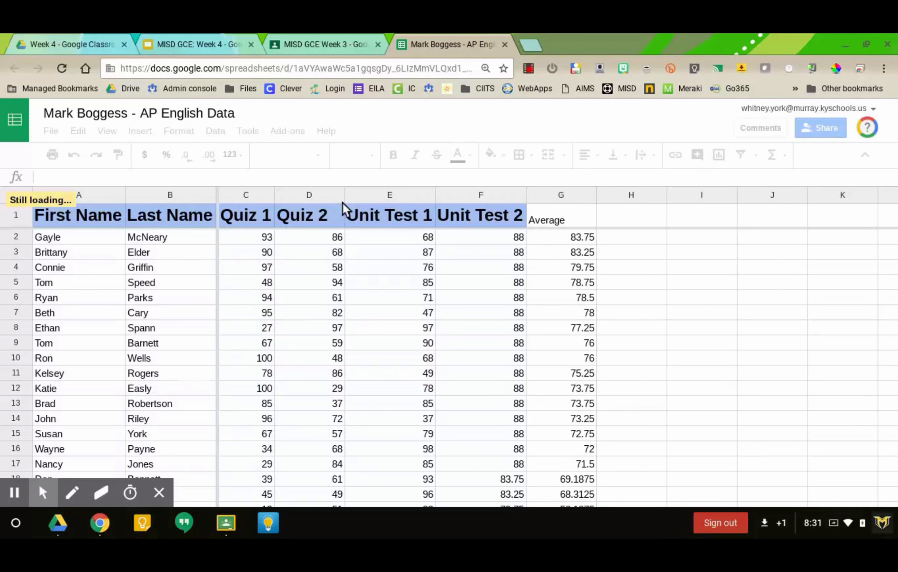
left_click(312, 45)
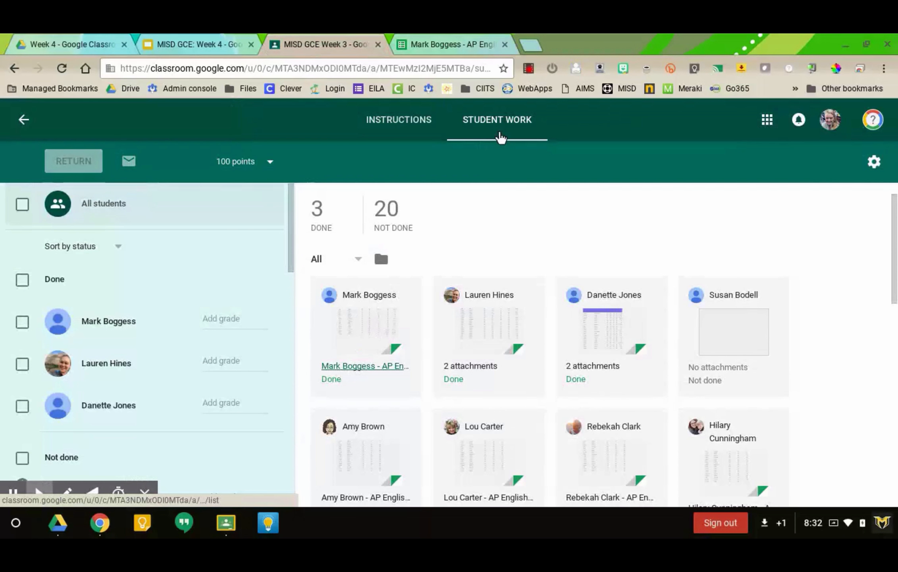
Open the class Drive folder from the class's About page and view the MISD GCE Week 3 - Google Sheets & Slides folder
left_click(24, 121)
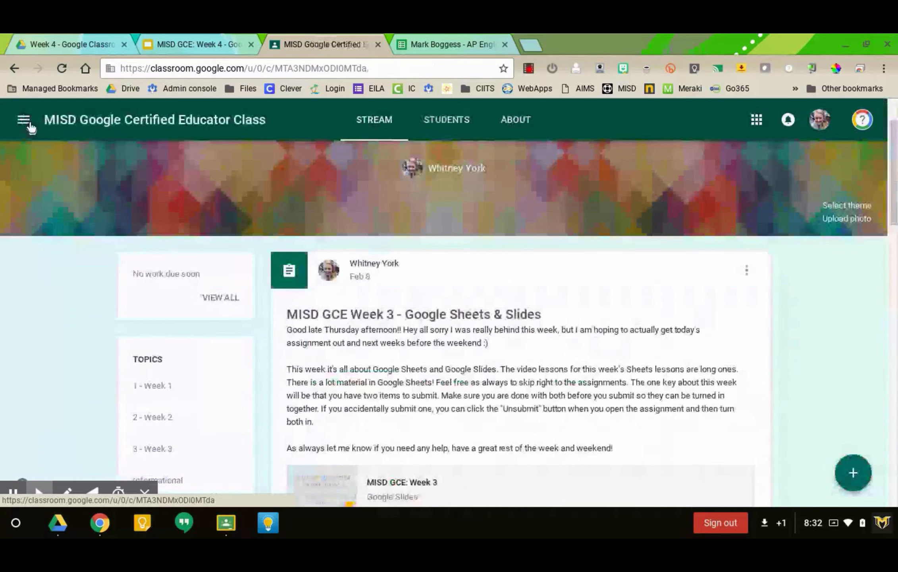
left_click(515, 128)
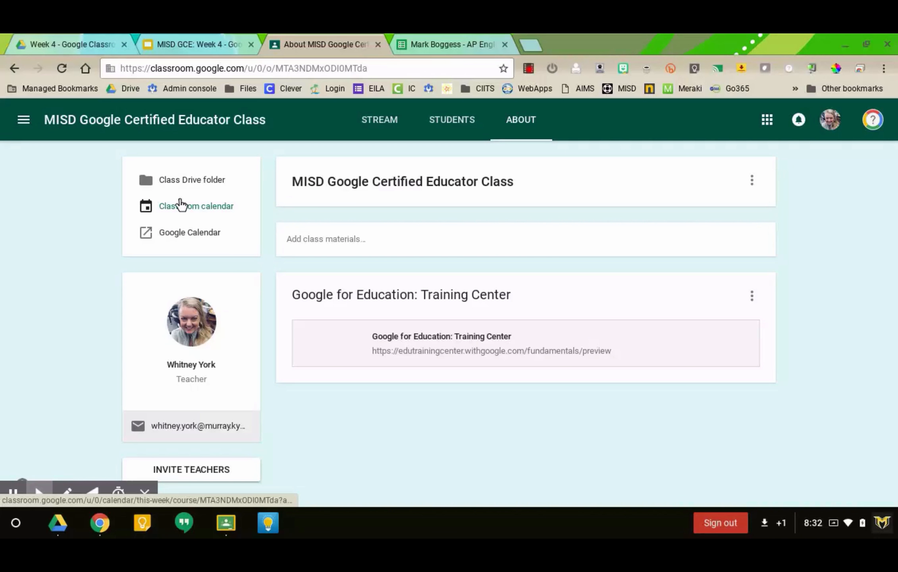
left_click(179, 180)
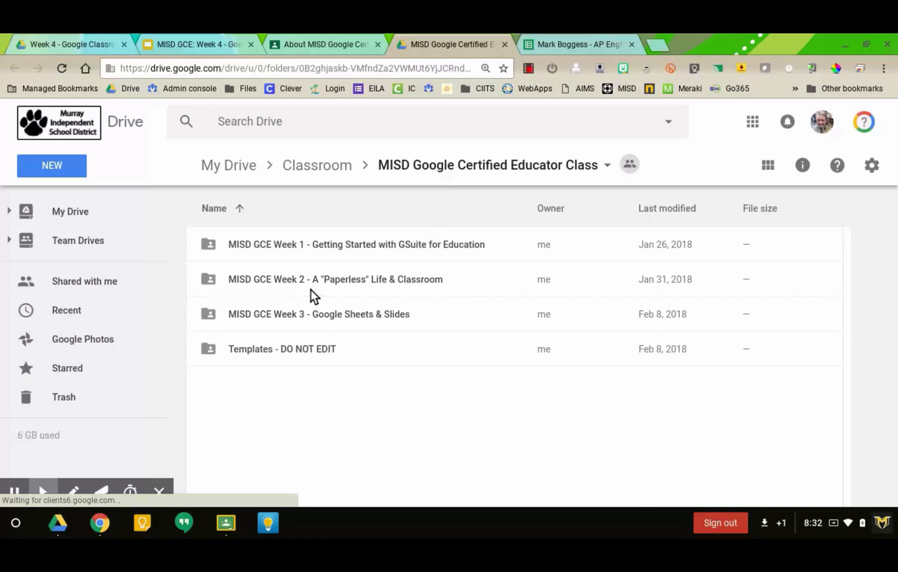
left_click(292, 312)
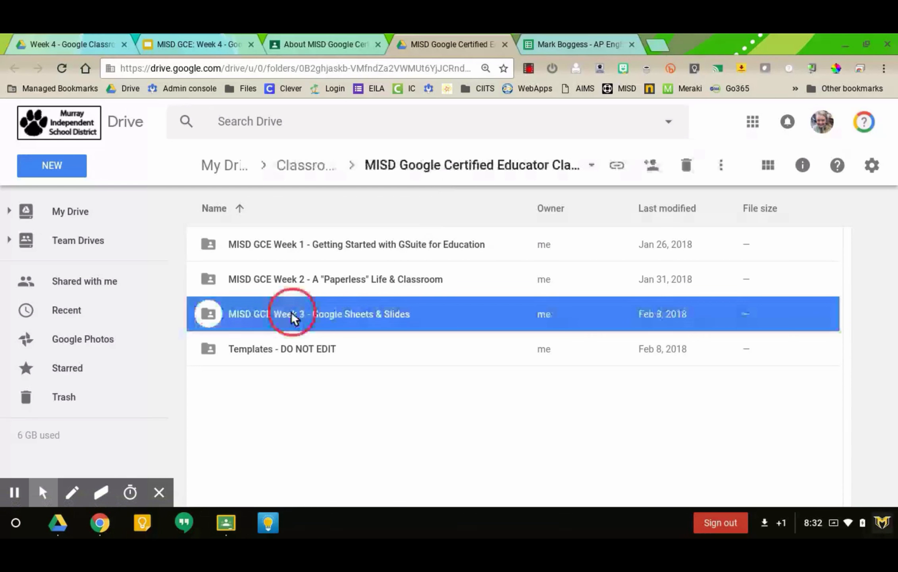
double_click(291, 312)
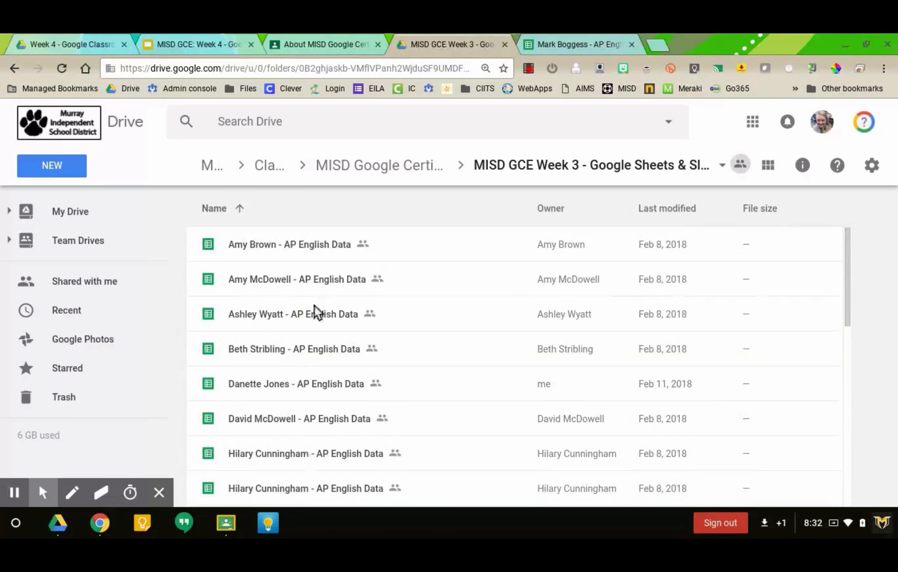
Return to the class stream, open the Week 3 assignment's done submissions, and update the assignment's point value to 10
left_click(316, 40)
left_click(376, 117)
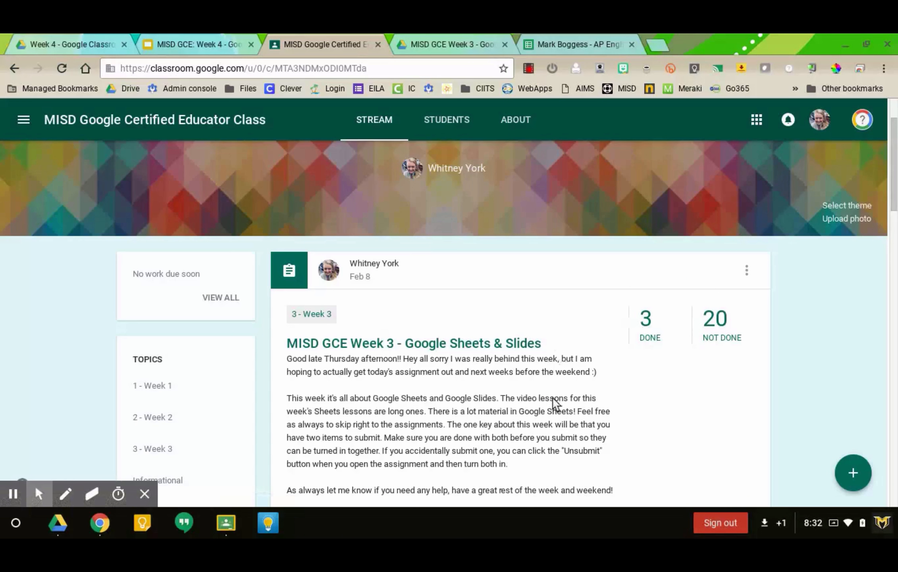
left_click(646, 323)
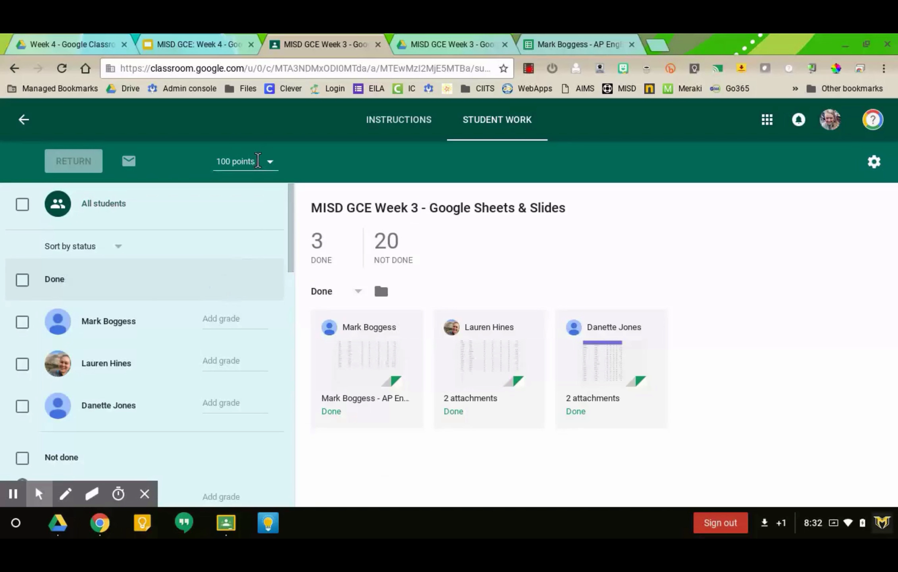
left_click(272, 164)
type("10")
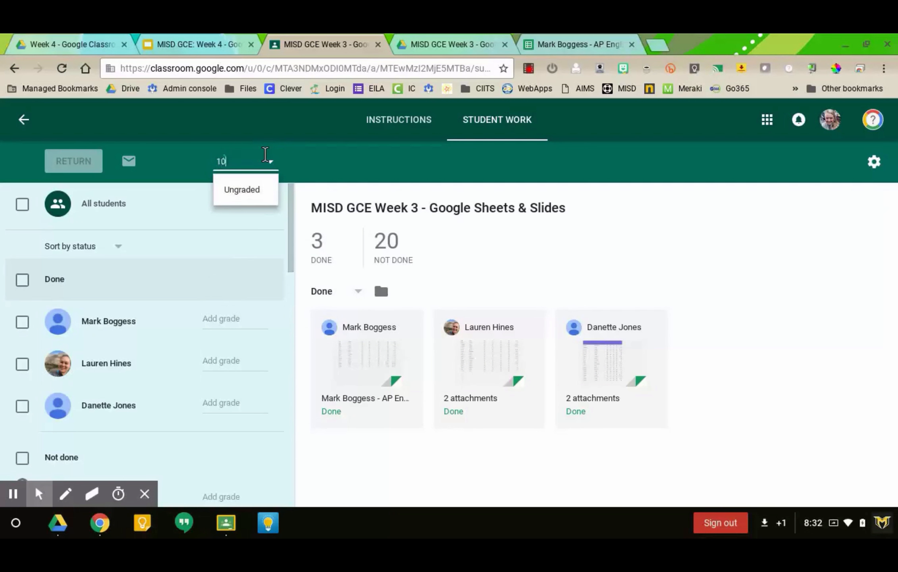
left_click(312, 170)
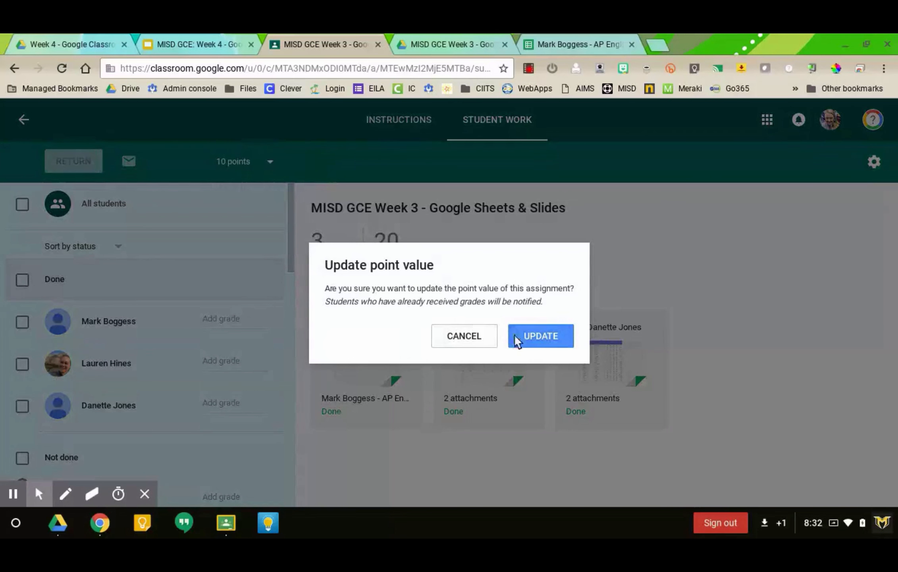
left_click(536, 336)
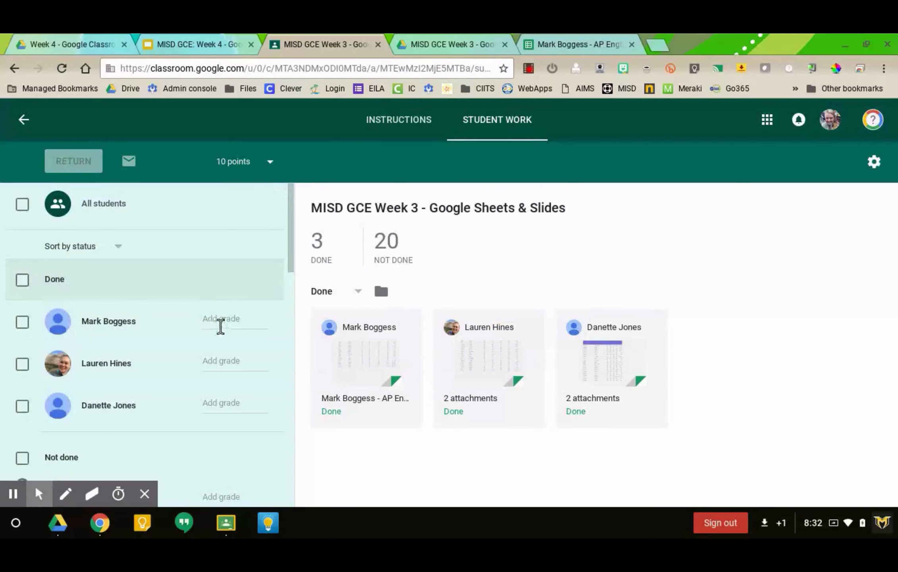
Grade the first done student's work 10 out of 10 and leave the student unselected for return
left_click(221, 327)
type("10")
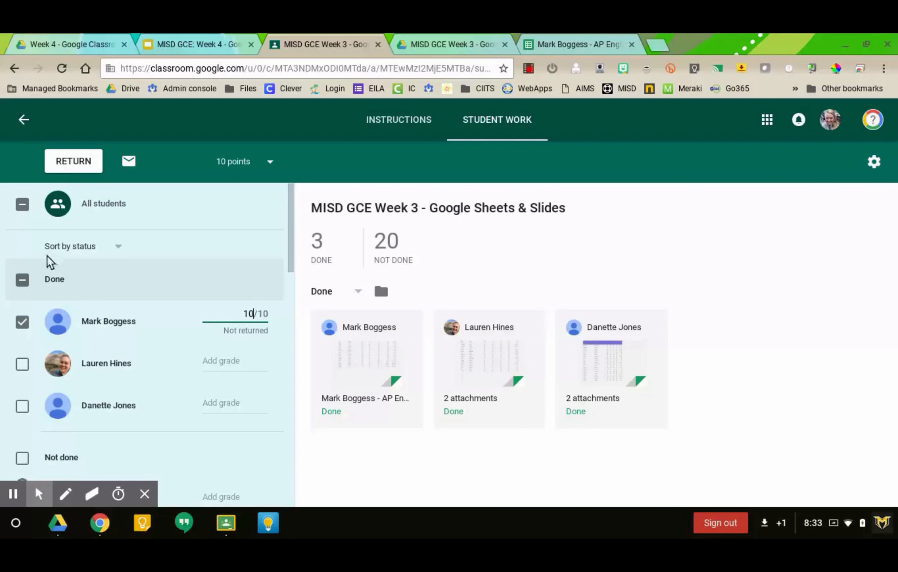
left_click(18, 327)
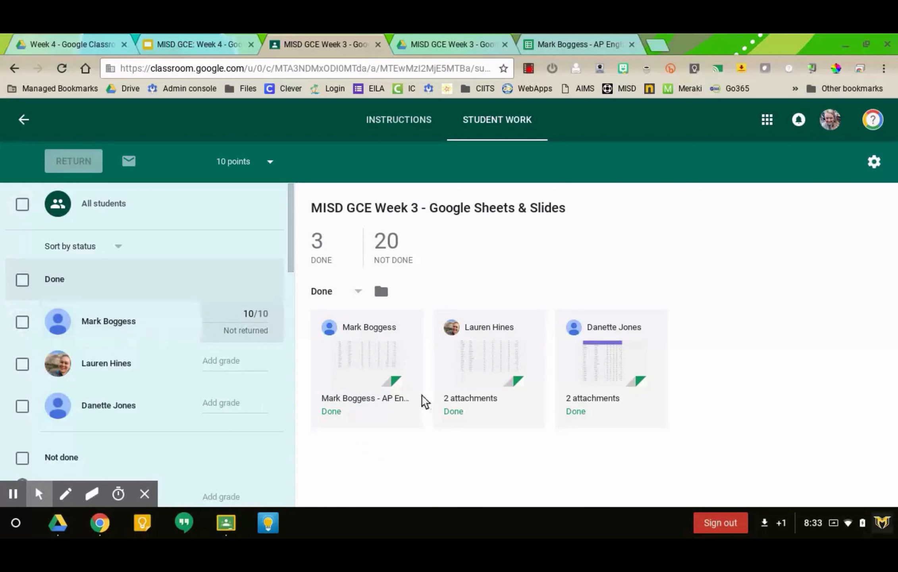
Open the first done student's spreadsheet from the submissions, return to the assignment, and show that student's individual submission
left_click(375, 363)
left_click(327, 36)
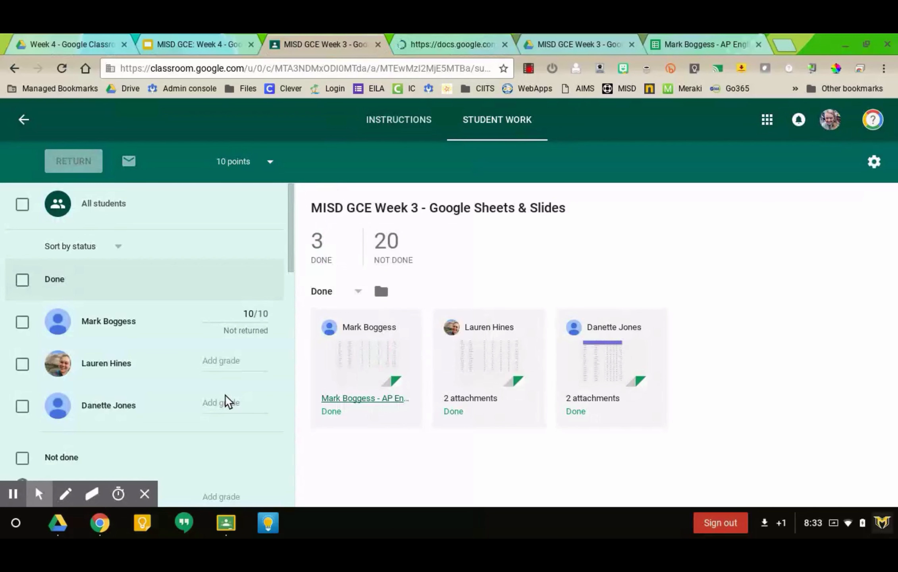
scroll(107, 315, "down", 1)
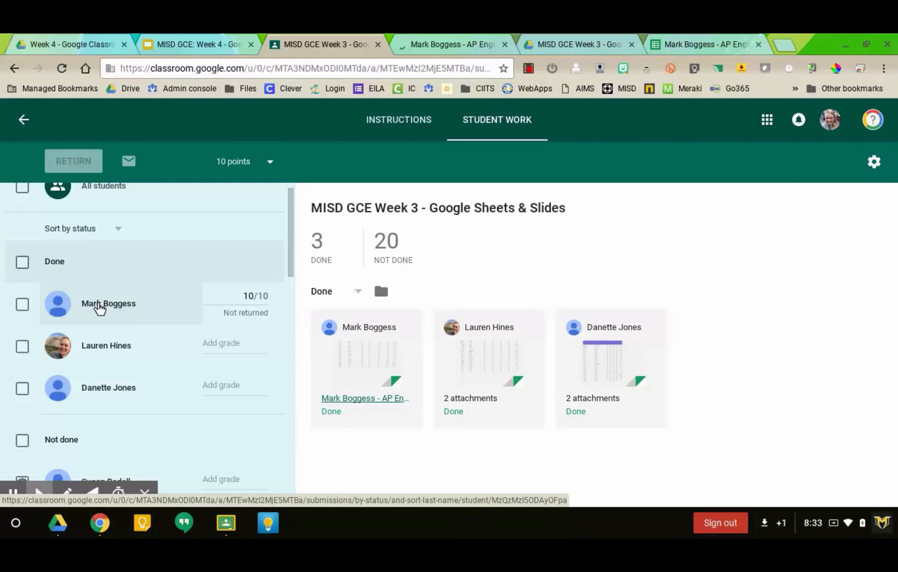
mouse_move(16, 496)
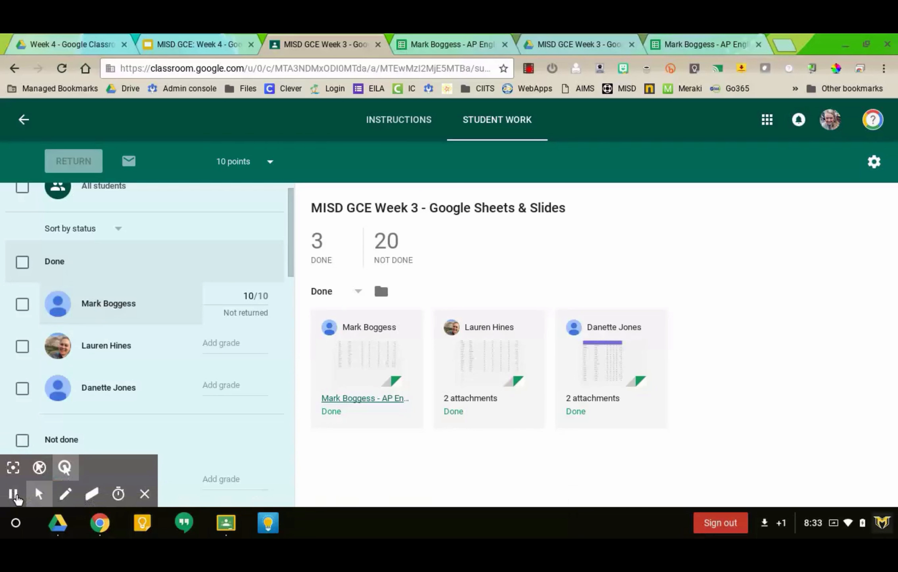
left_click(13, 494)
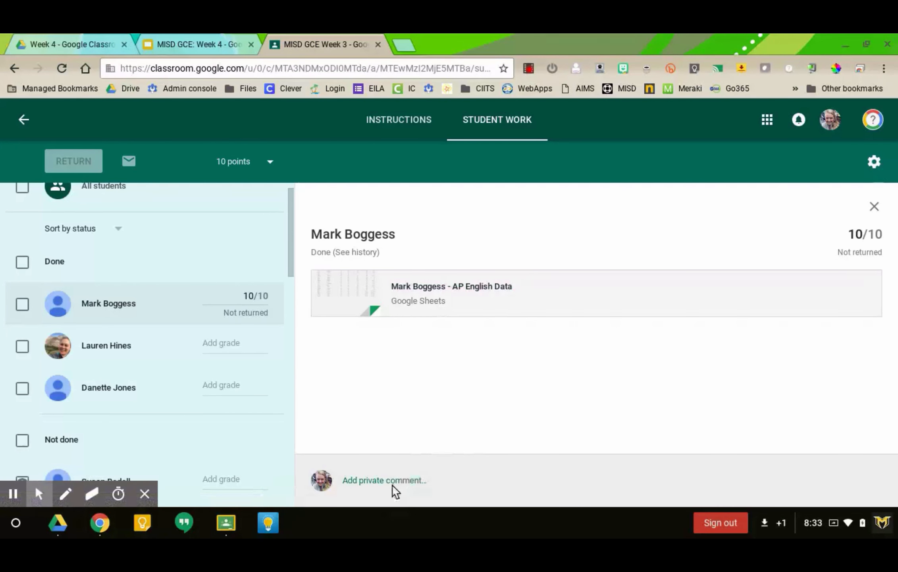
Draft the private comment "Great!" on the student's submission, discard it, and return to the class stream
left_click(391, 485)
type("Great!")
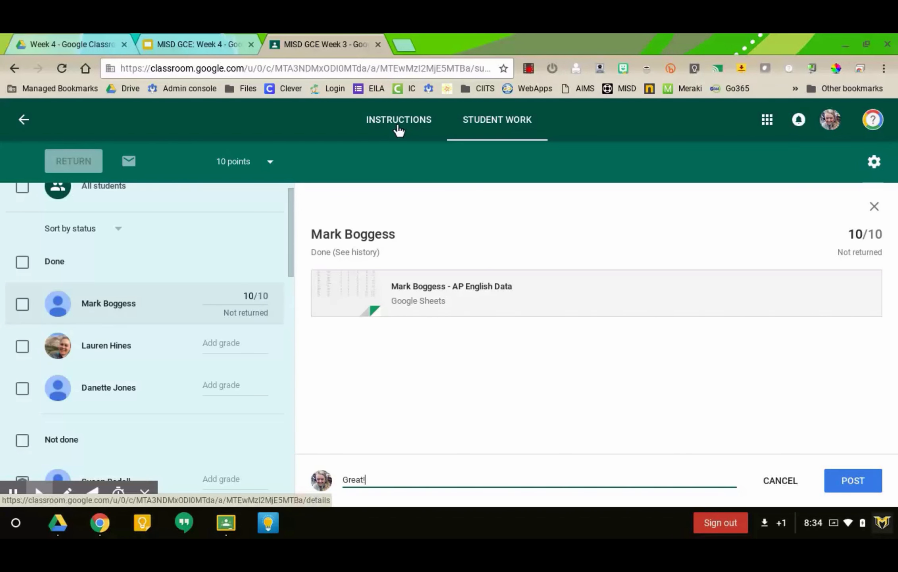
left_click(27, 120)
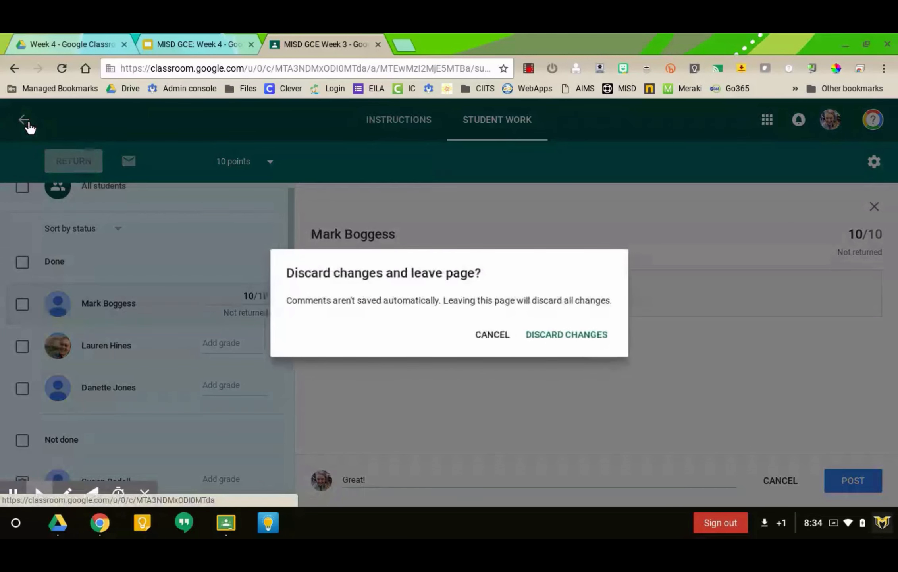
left_click(570, 336)
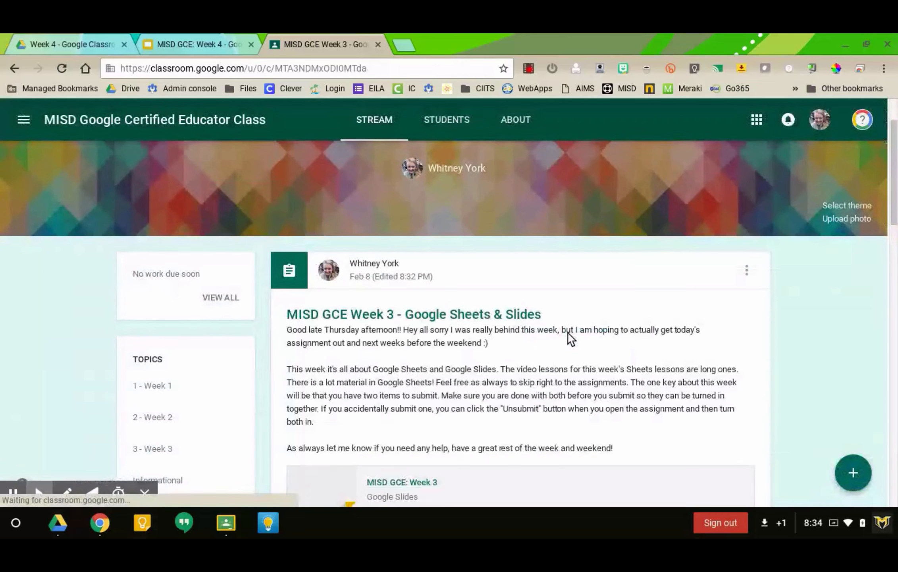
Reuse the "Friday Assignment 2/2" post from the Genius Hour class as a new assignment without copying its attachments
mouse_move(858, 491)
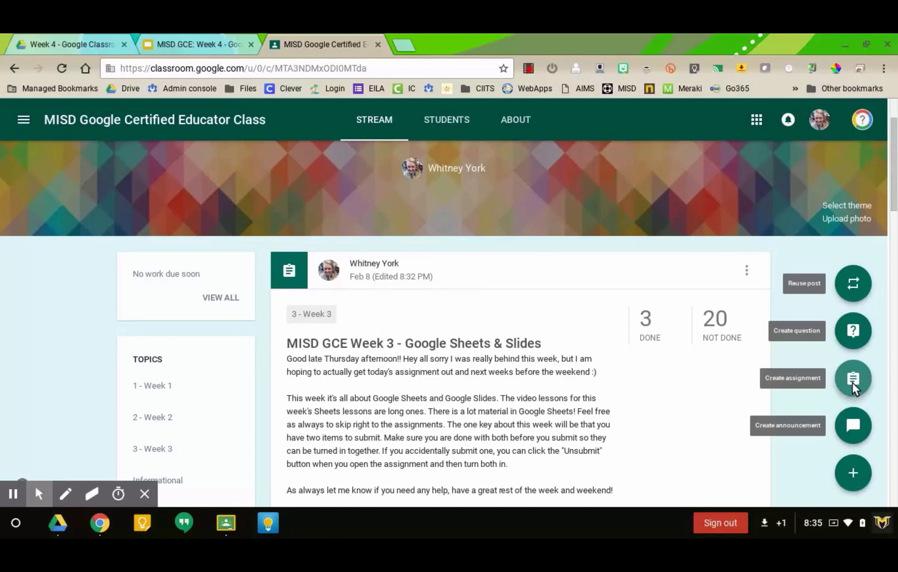
left_click(856, 289)
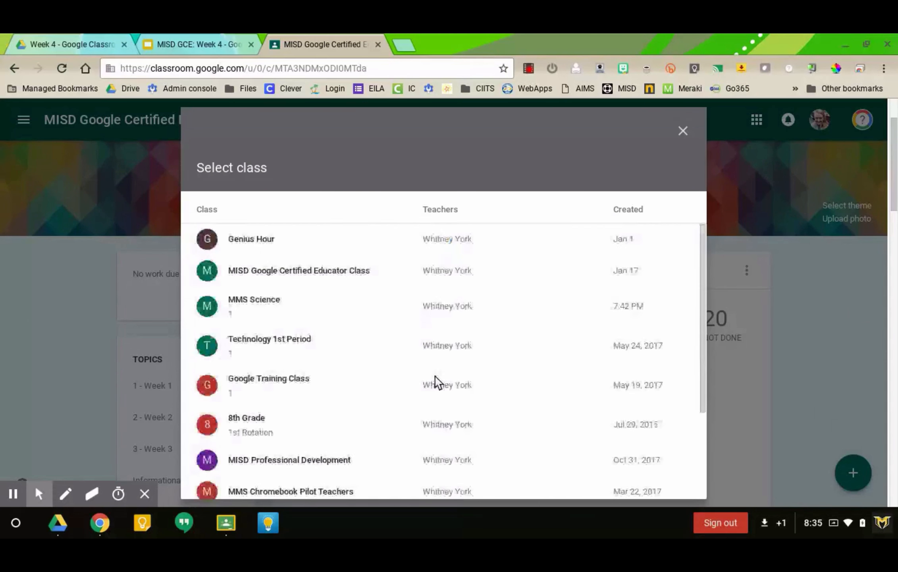
left_click(283, 244)
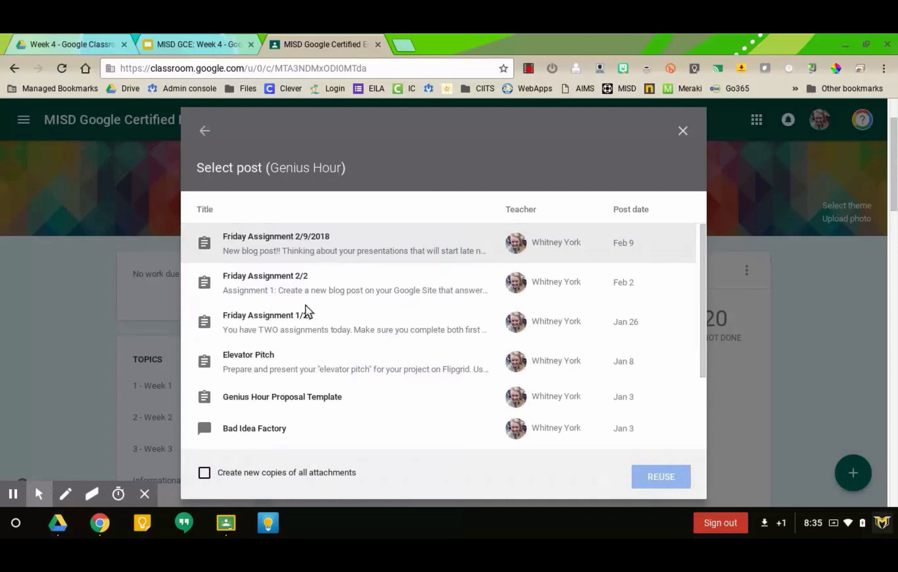
left_click(333, 283)
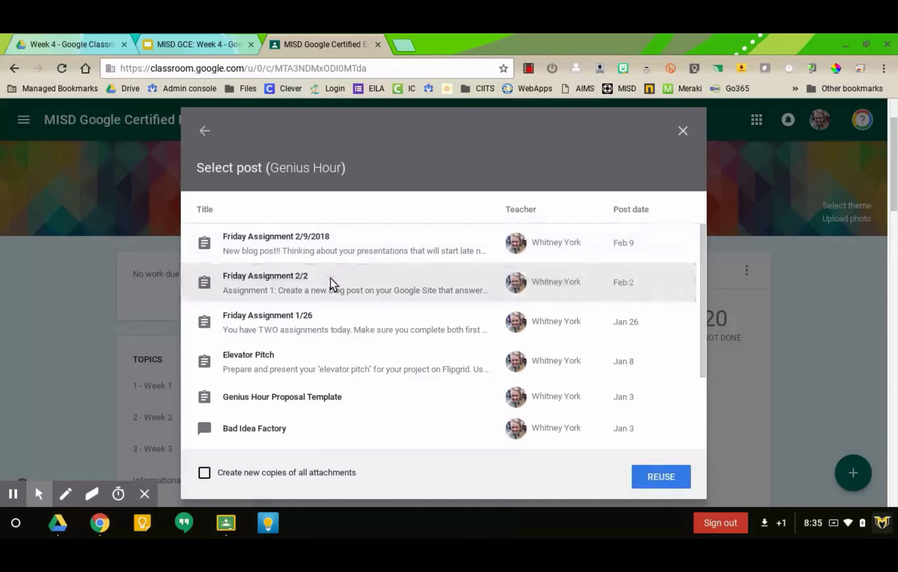
left_click(656, 475)
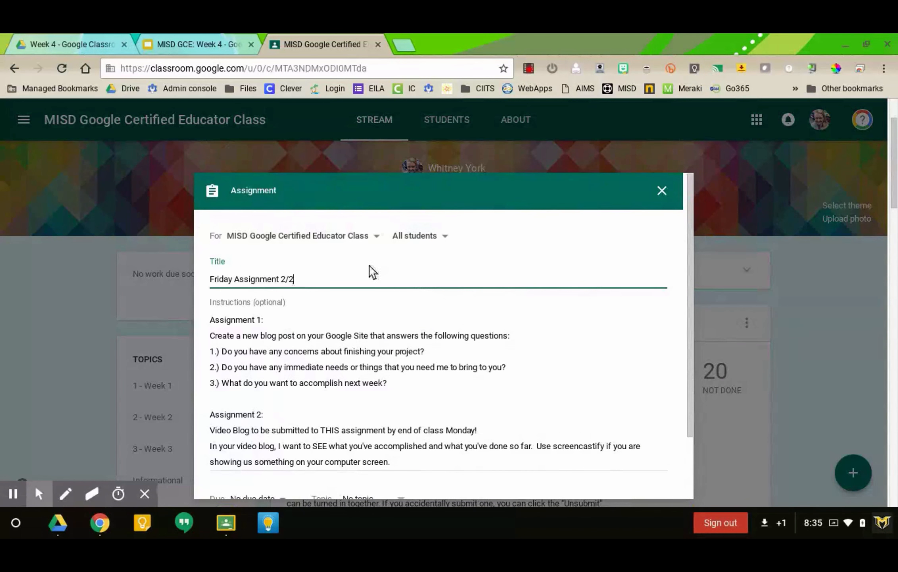
Review the reused assignment's instructions, due date and topic options, and close it without assigning it
scroll(289, 344, "down", 2)
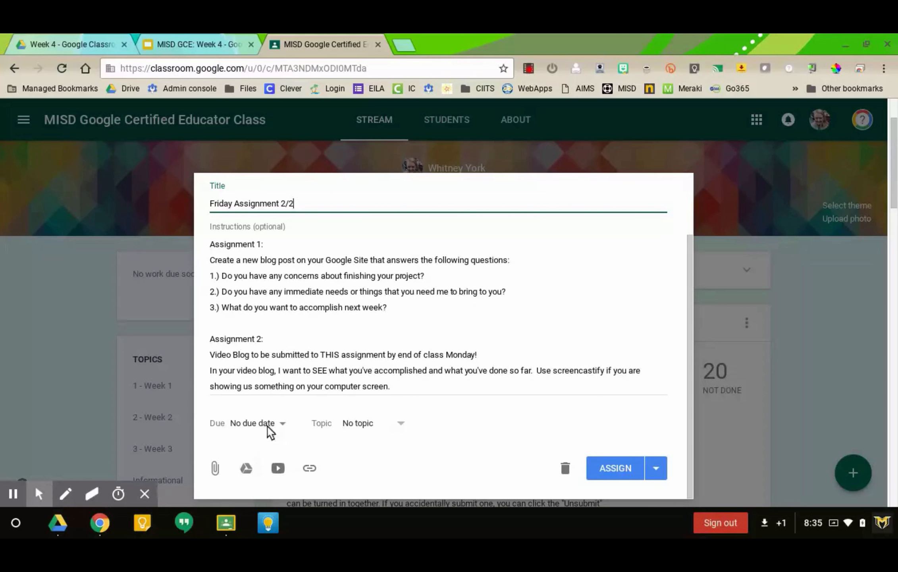
scroll(274, 426, "up", 2)
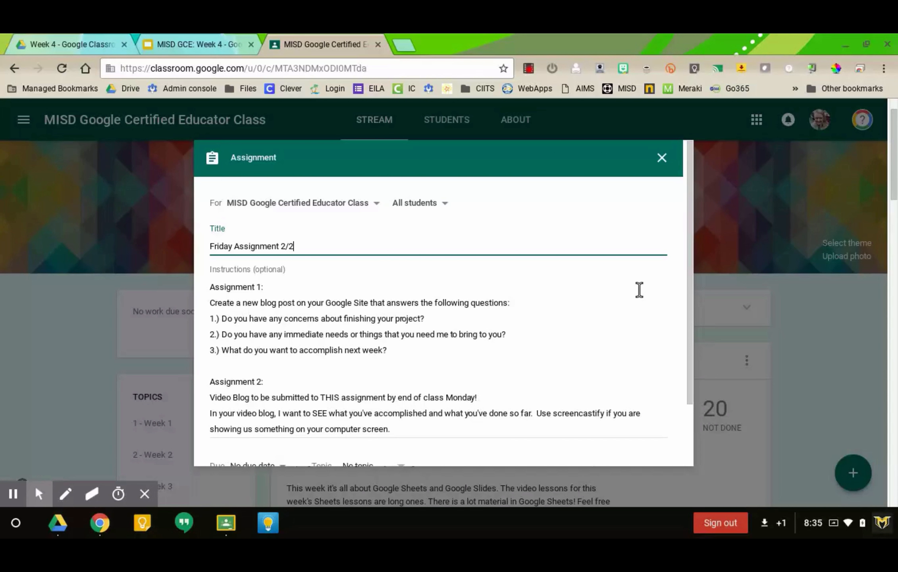
left_click(663, 158)
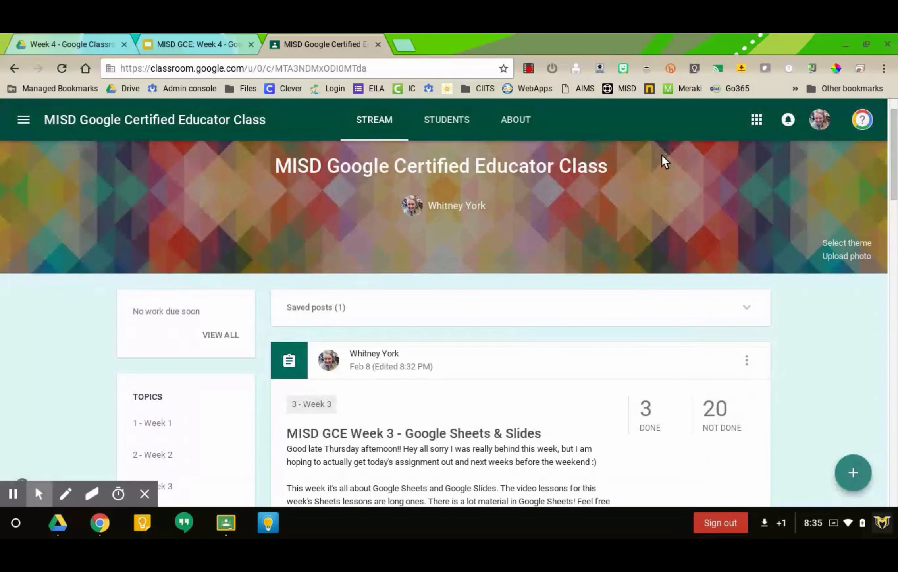
Look over the Week 3 assignment post in the class stream and open its done submissions
scroll(441, 423, "down", 3)
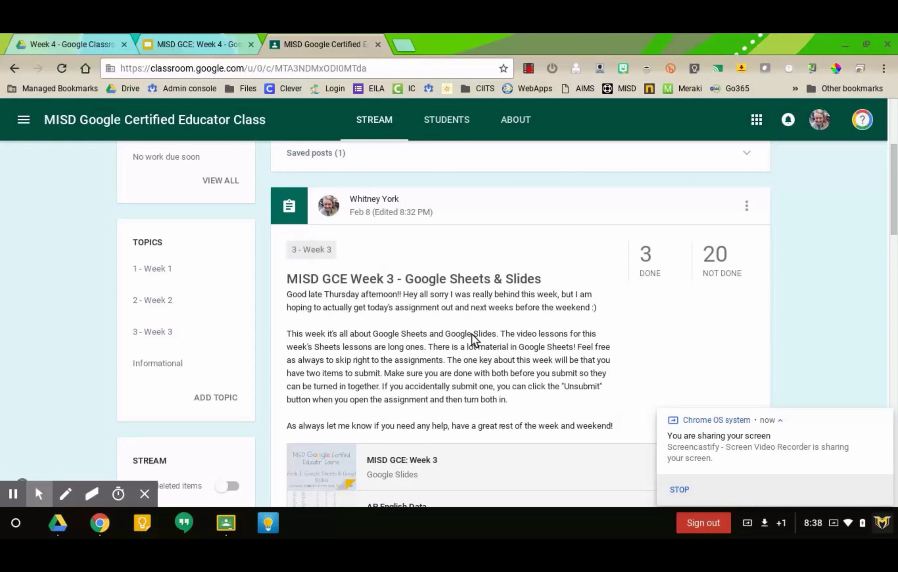
scroll(534, 341, "down", 2)
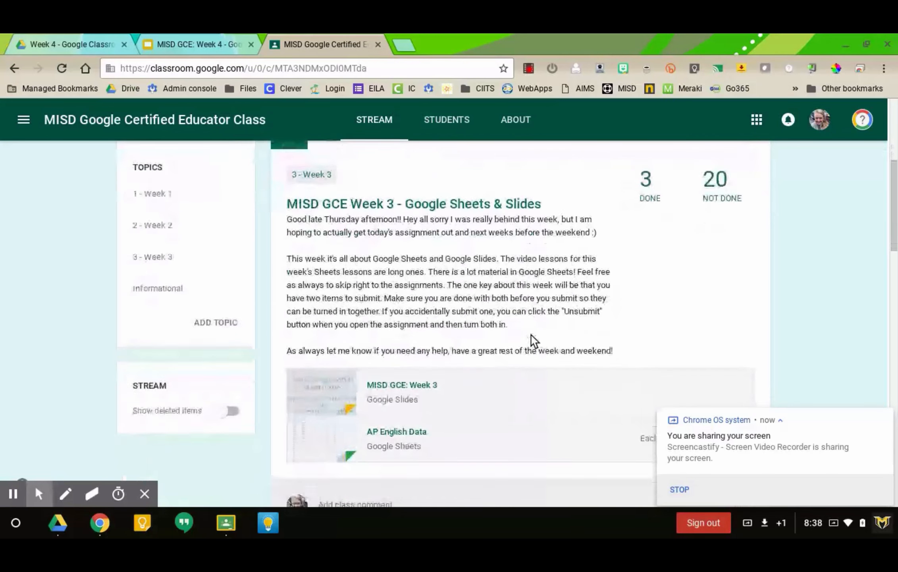
scroll(532, 341, "up", 1)
scroll(534, 341, "up", 1)
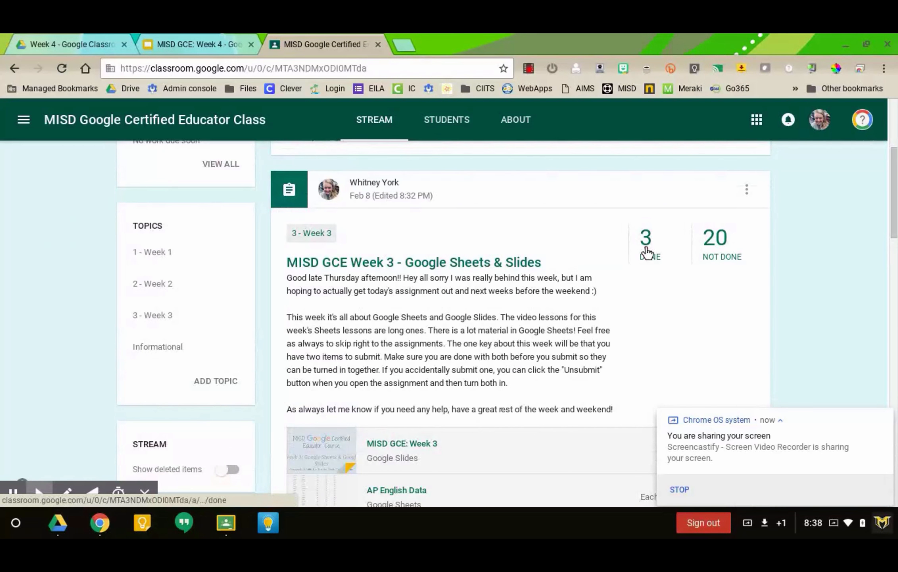
left_click(646, 252)
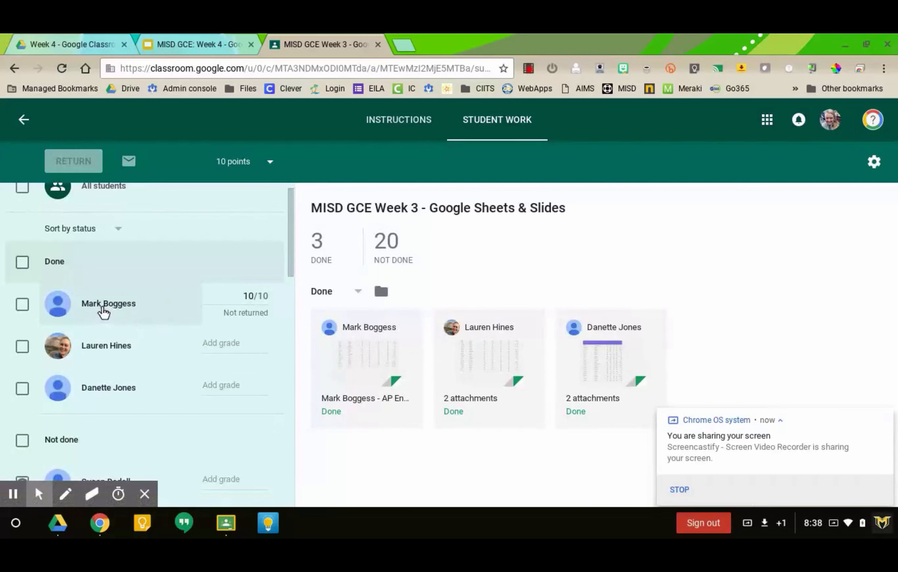
Open the graded student's done submission and view its attached AP English Data spreadsheet
left_click(103, 311)
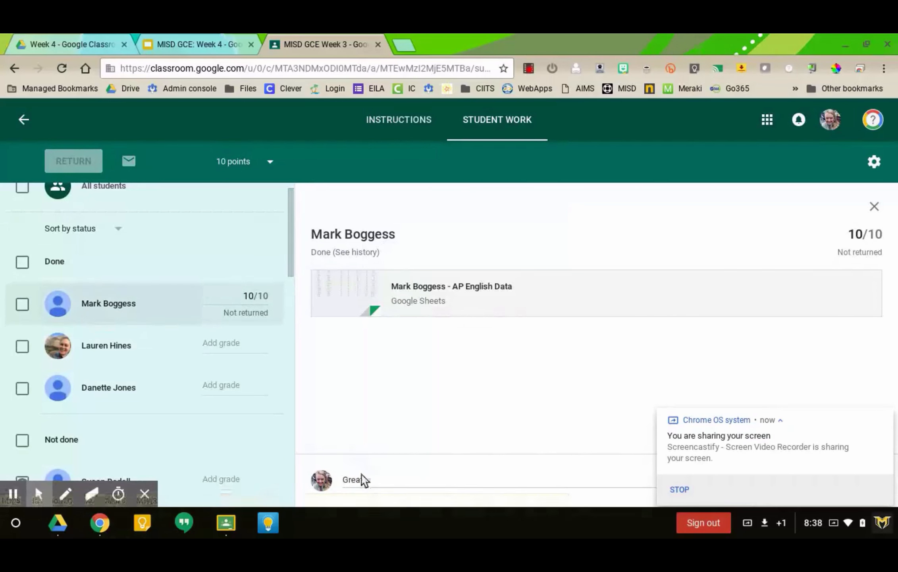
left_click(884, 417)
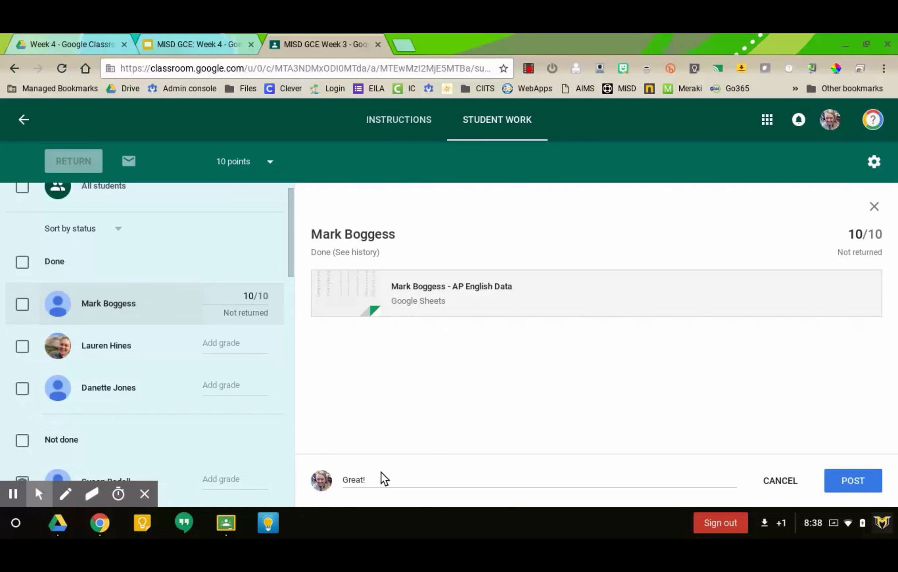
scroll(126, 363, "down", 3)
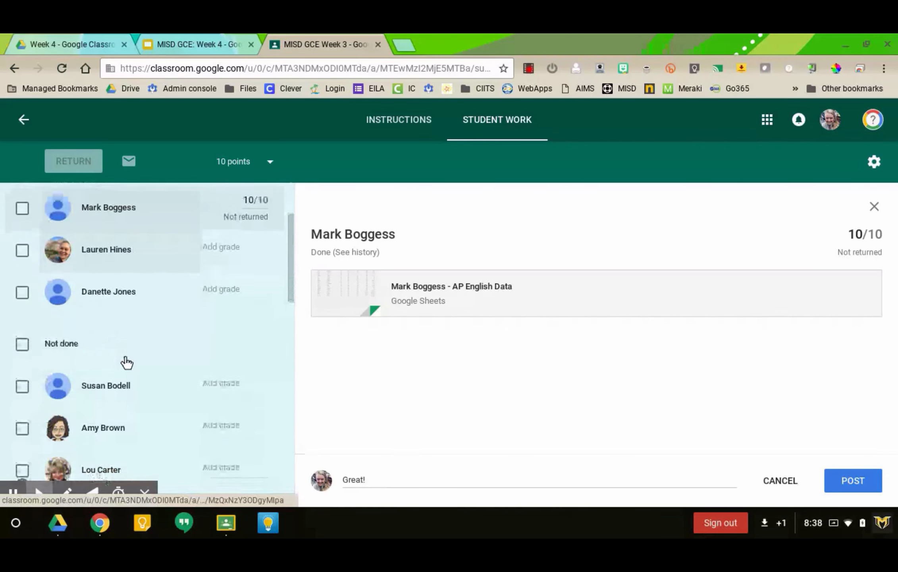
scroll(127, 363, "up", 1)
scroll(126, 363, "up", 1)
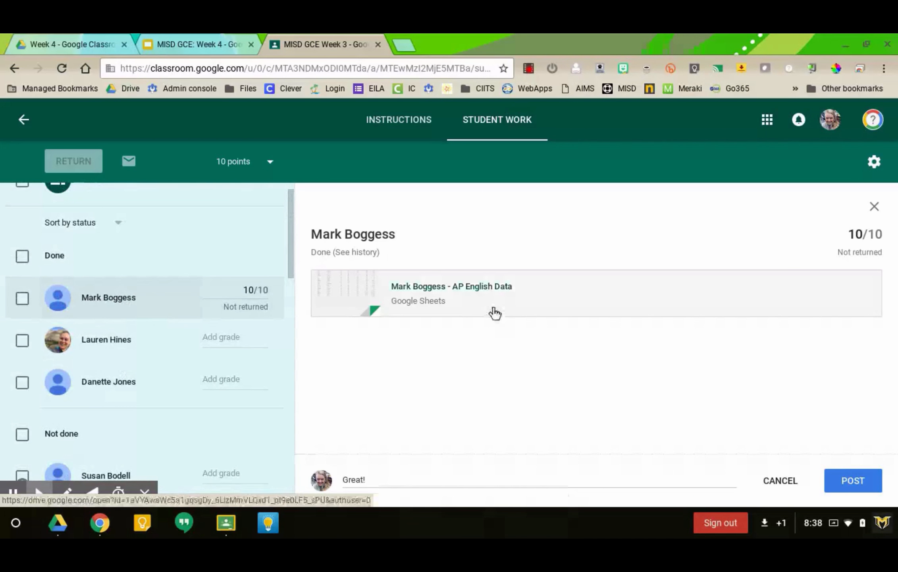
left_click(466, 300)
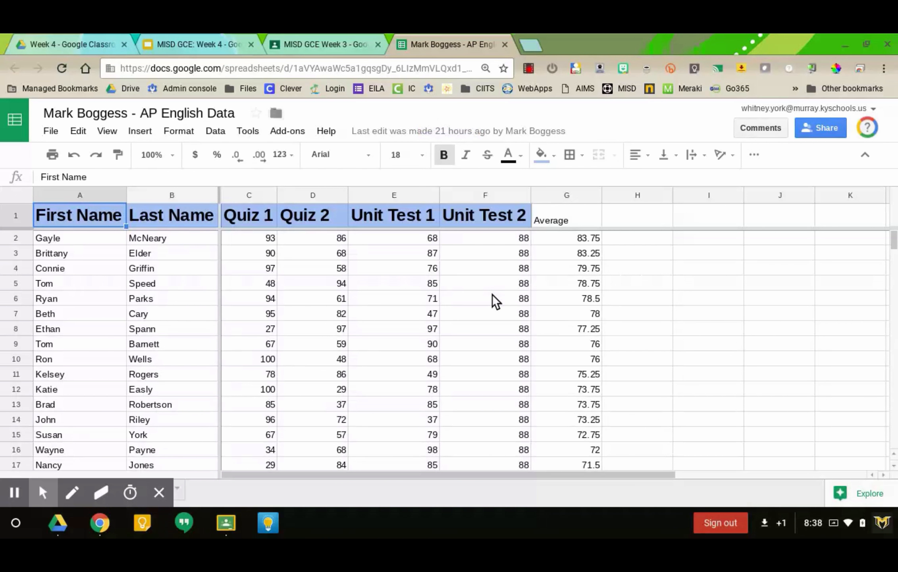
Add the comment "Hey great job!" to empty cell H4 beside the Average column
left_click(626, 273)
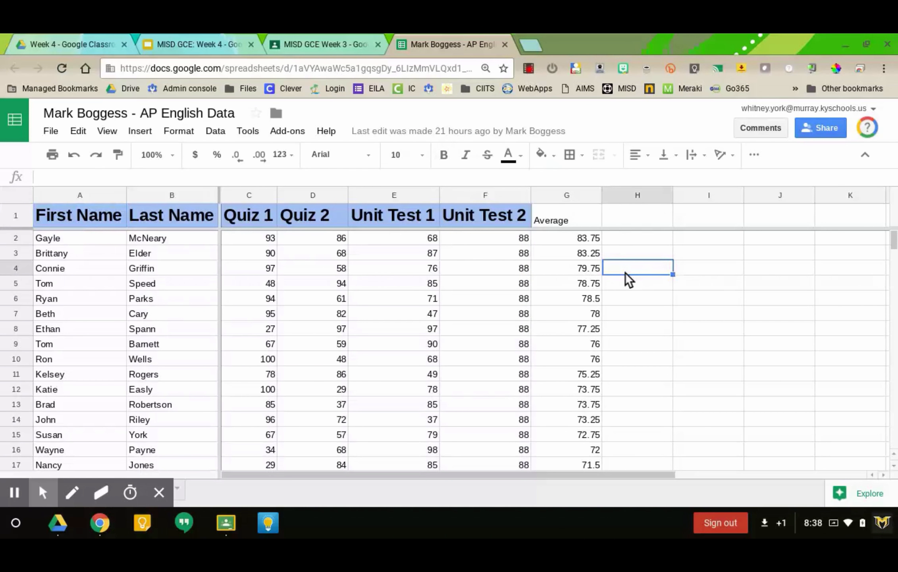
left_click(137, 133)
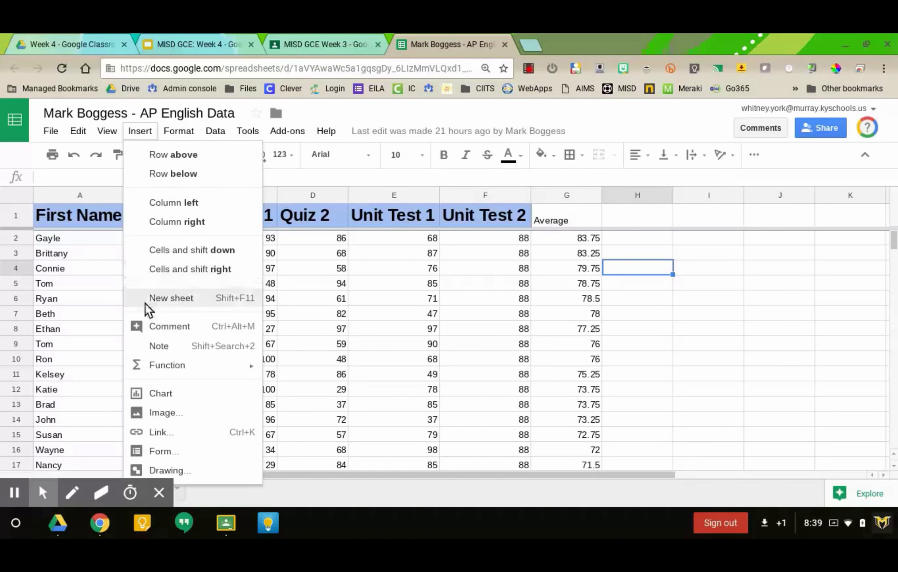
left_click(149, 332)
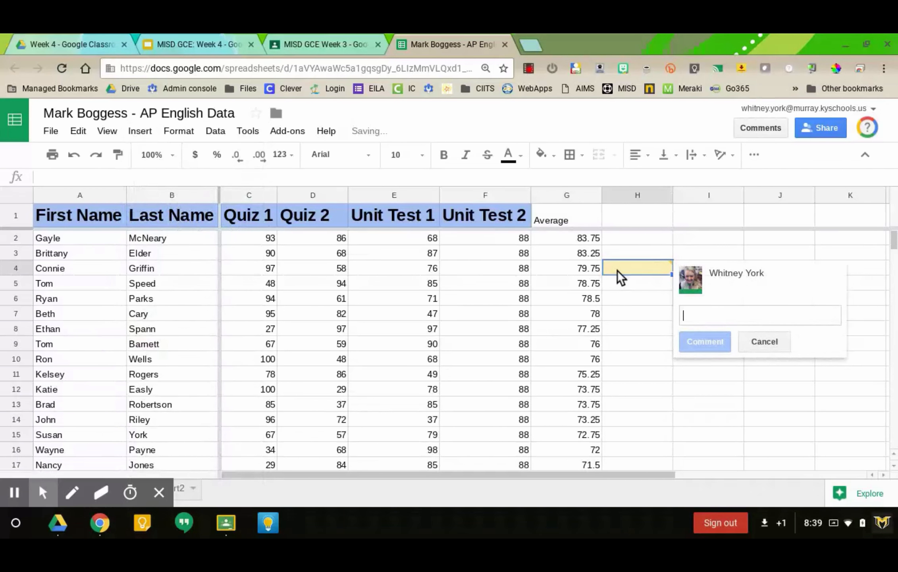
type("Hey great job!")
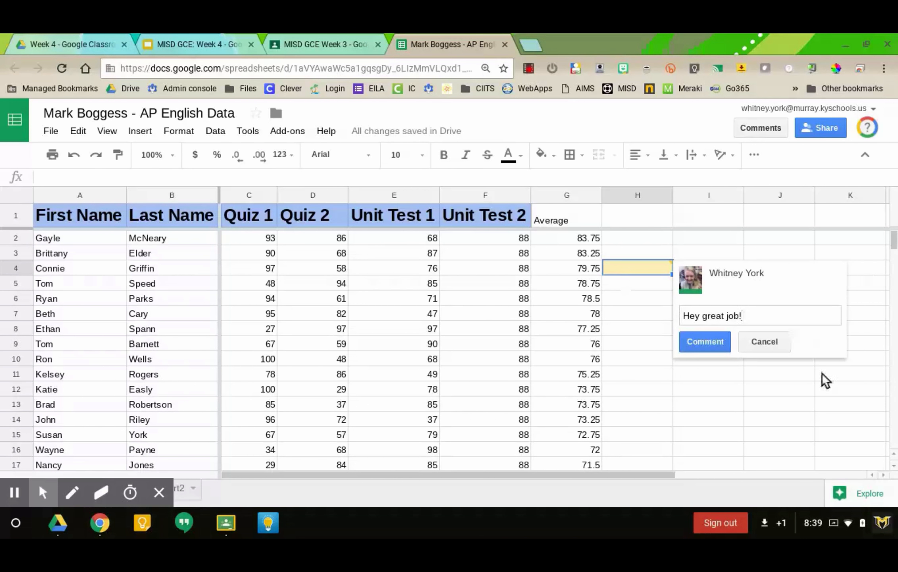
left_click(709, 348)
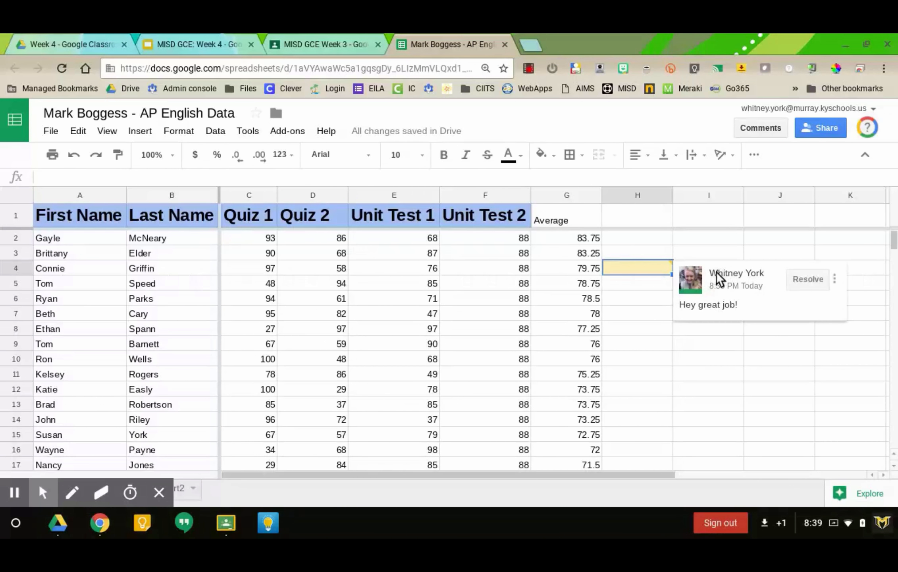
Reply "Thanks!" to the "Hey great job!" comment on cell H4
left_click(742, 296)
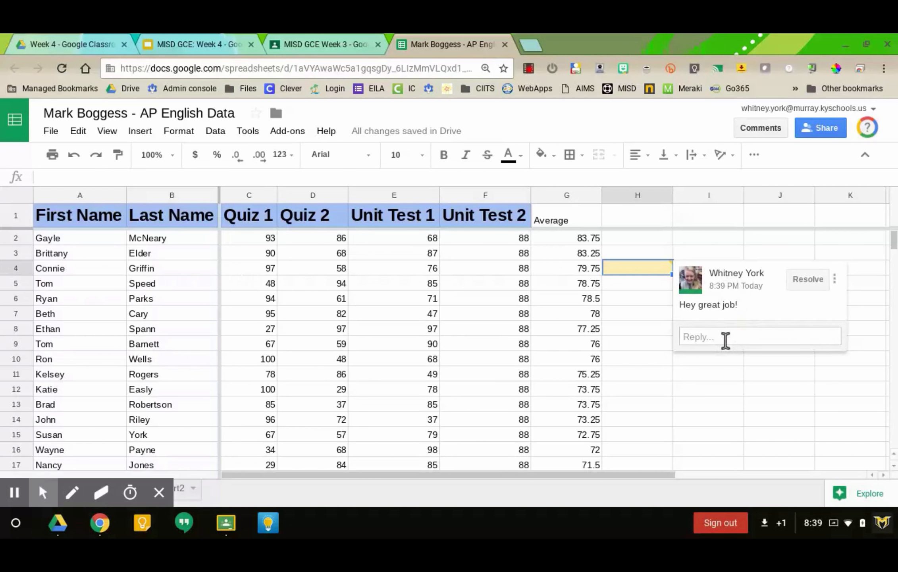
left_click(725, 340)
type("THanks")
key("BackSpace")
key("BackSpace")
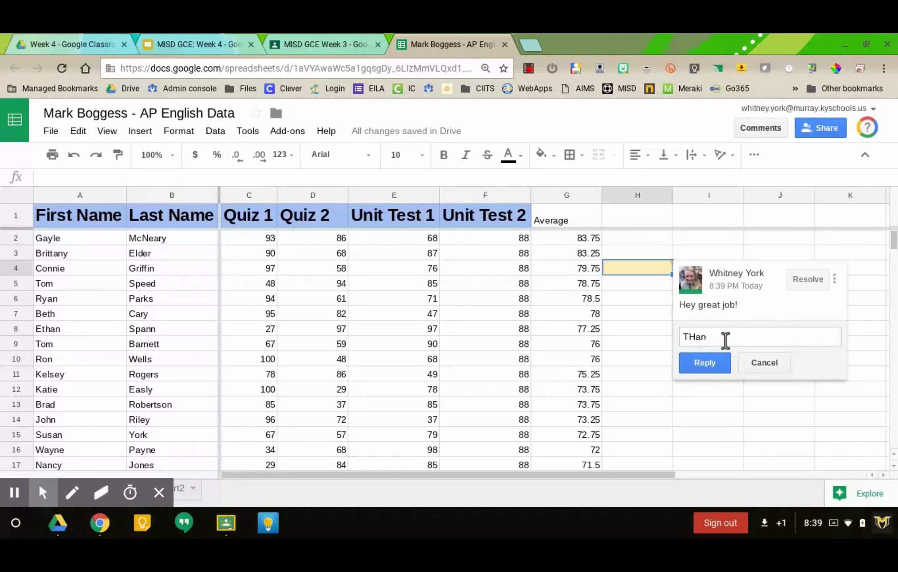
key("BackSpace")
key("BackSpace")
key("BackSpace")
type("hanks!")
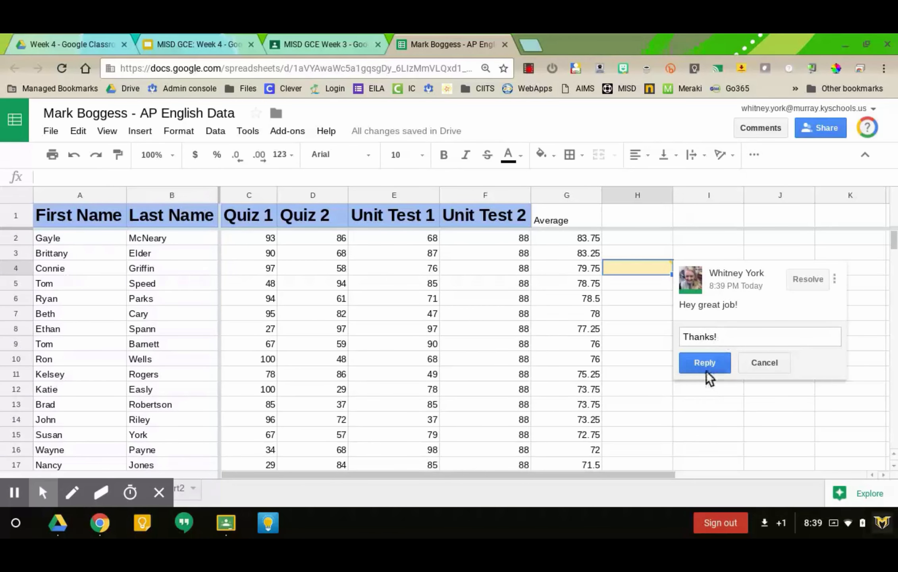
left_click(708, 375)
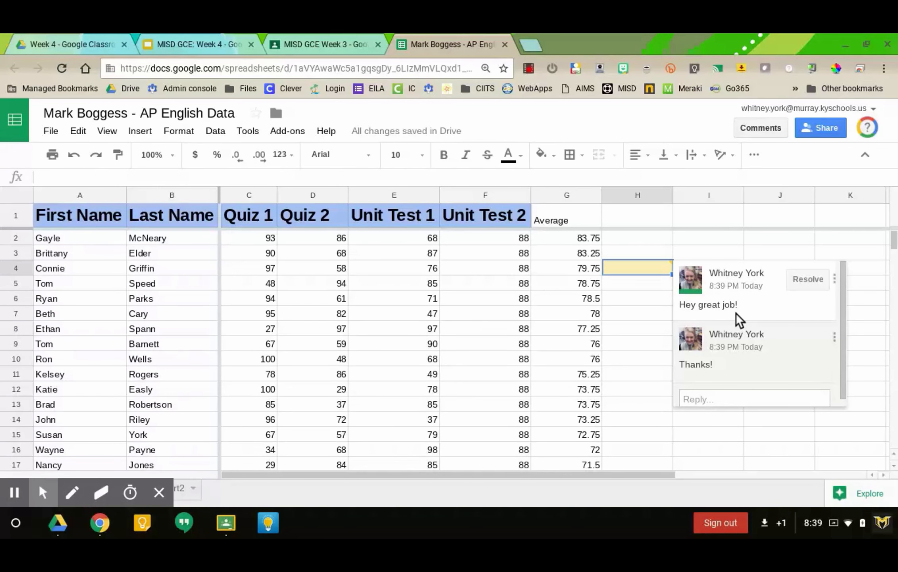
Resolve the comment thread on cell H4 and re-open it from the spreadsheet's comment history
left_click(801, 283)
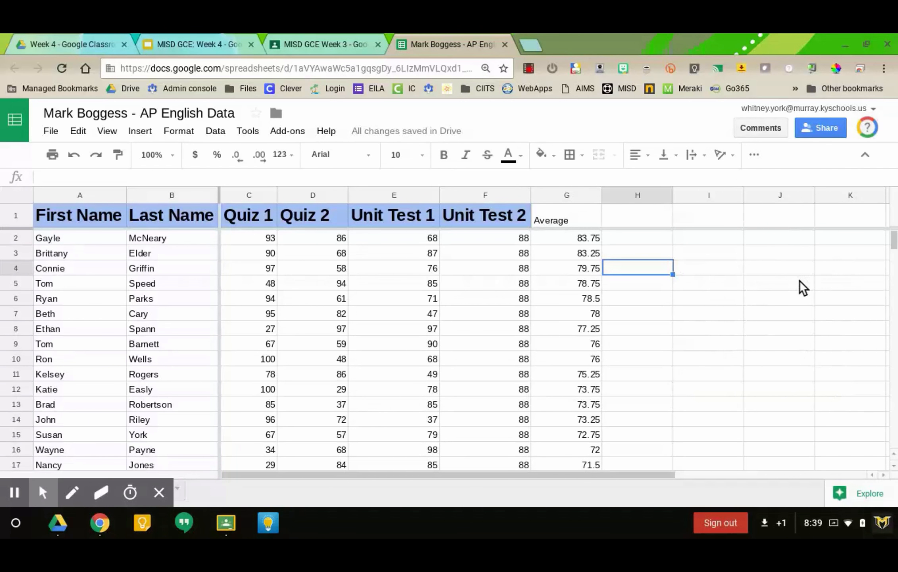
left_click(760, 128)
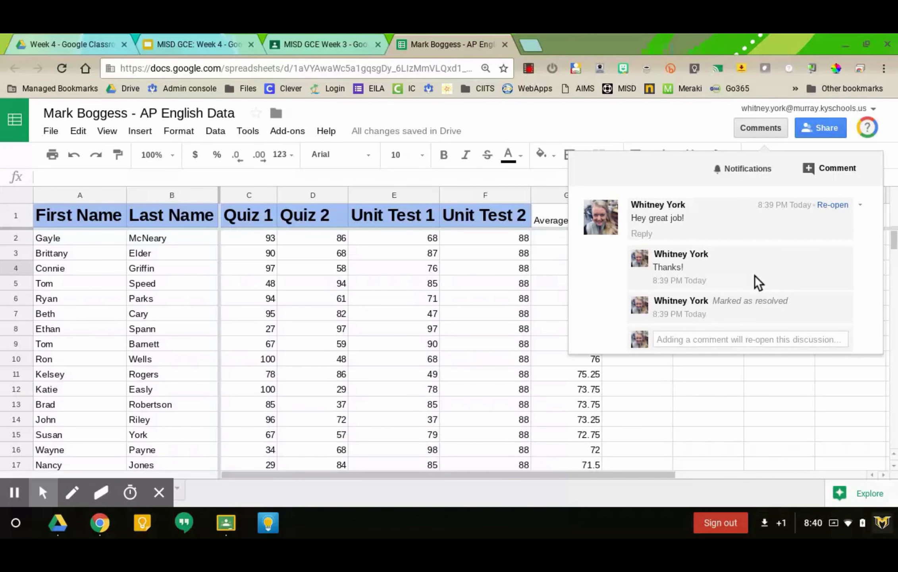
left_click(833, 204)
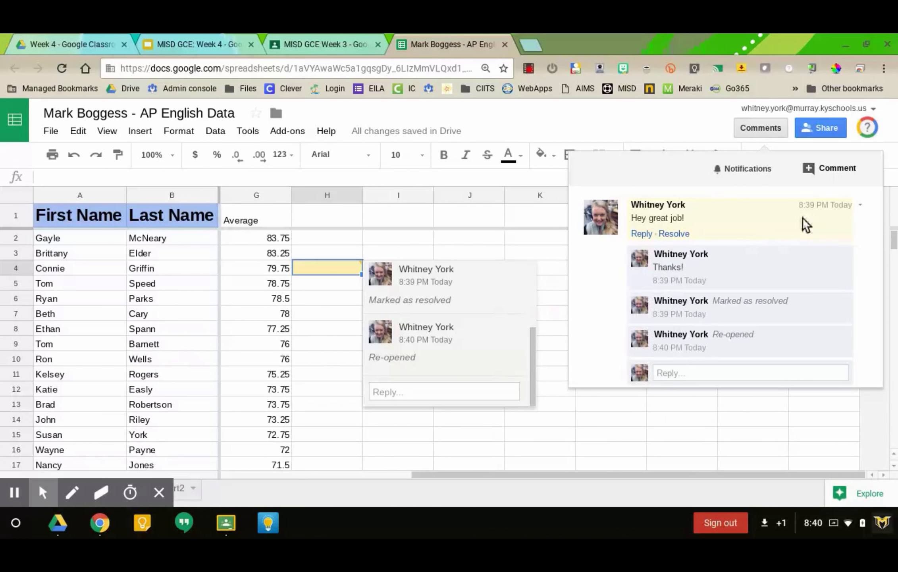
left_click(499, 294)
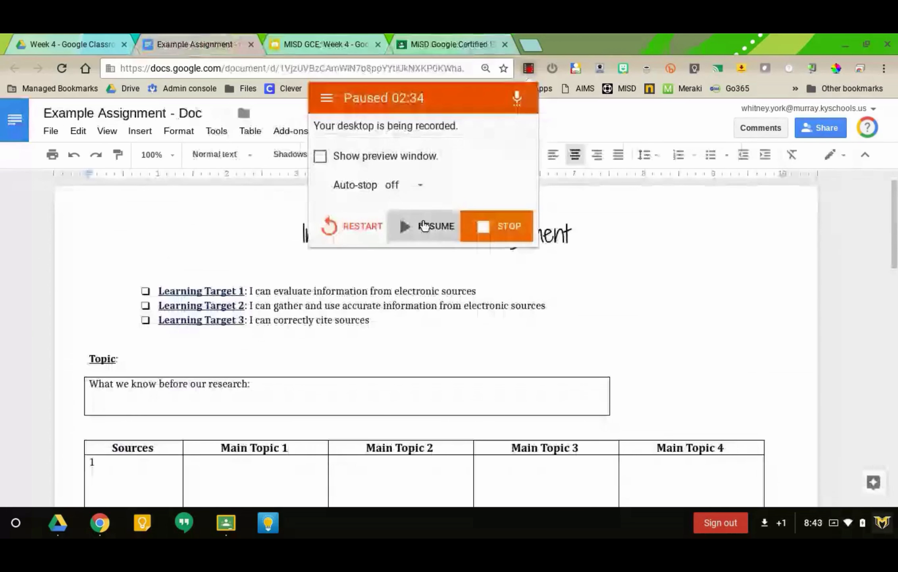
left_click(422, 226)
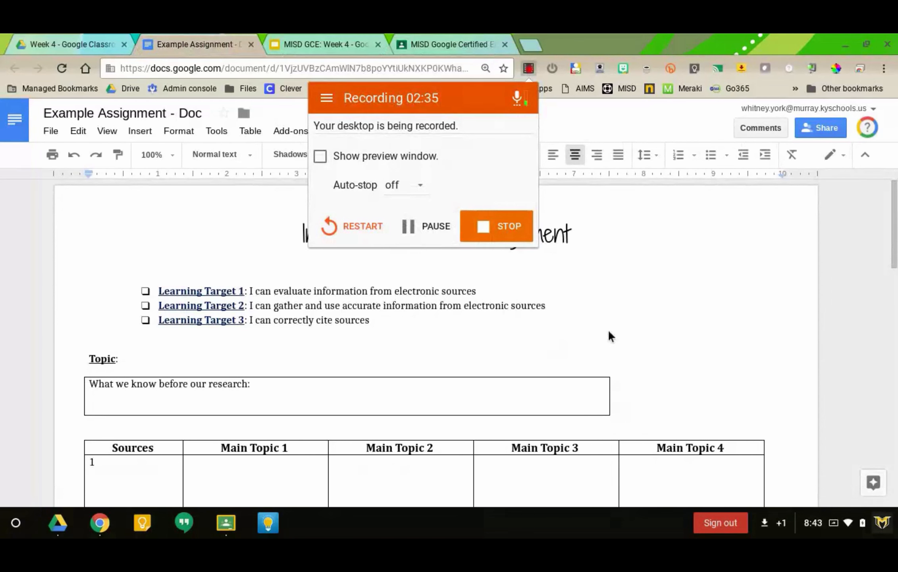
left_click(626, 316)
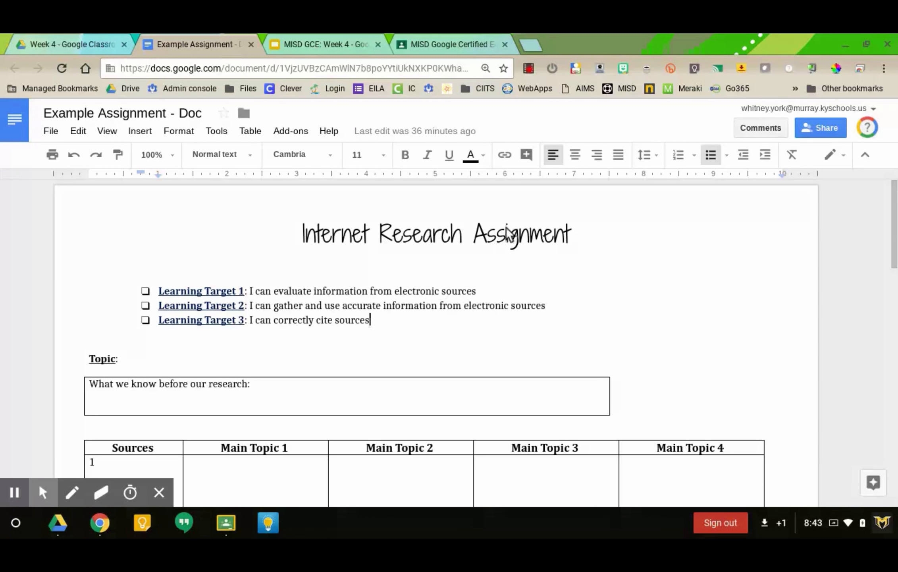
left_click(15, 494)
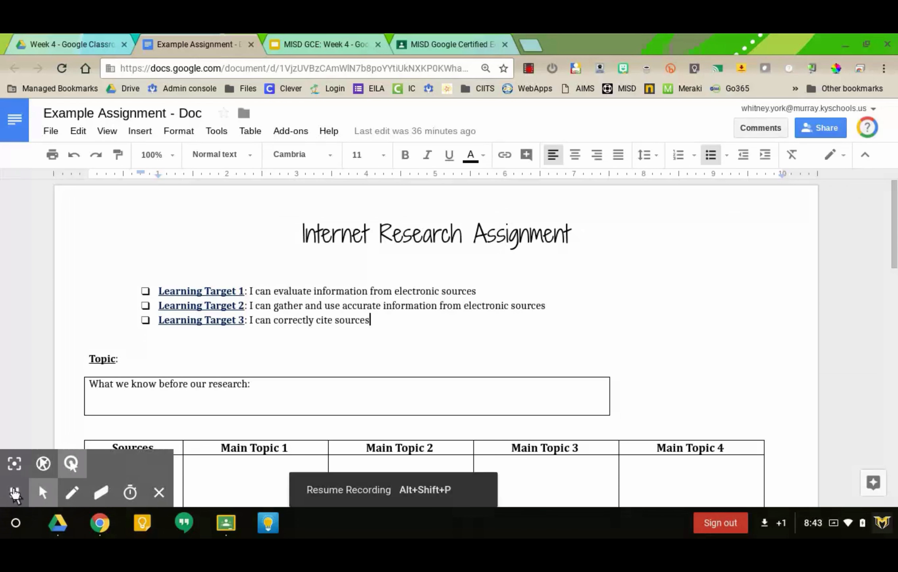
left_click(16, 495)
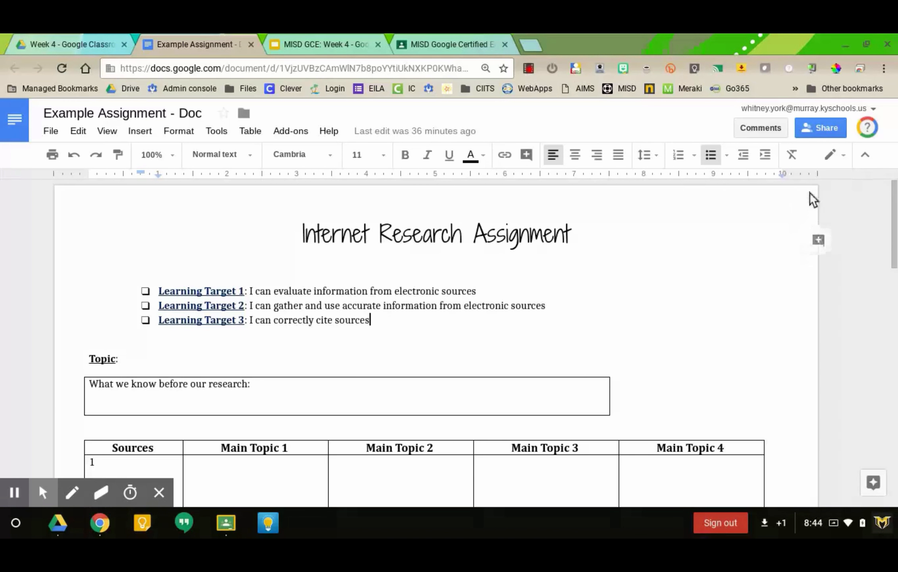
Switch the document to Suggesting mode and suggest the text "Discuss this please!" under "What we know before our research:"
left_click(838, 160)
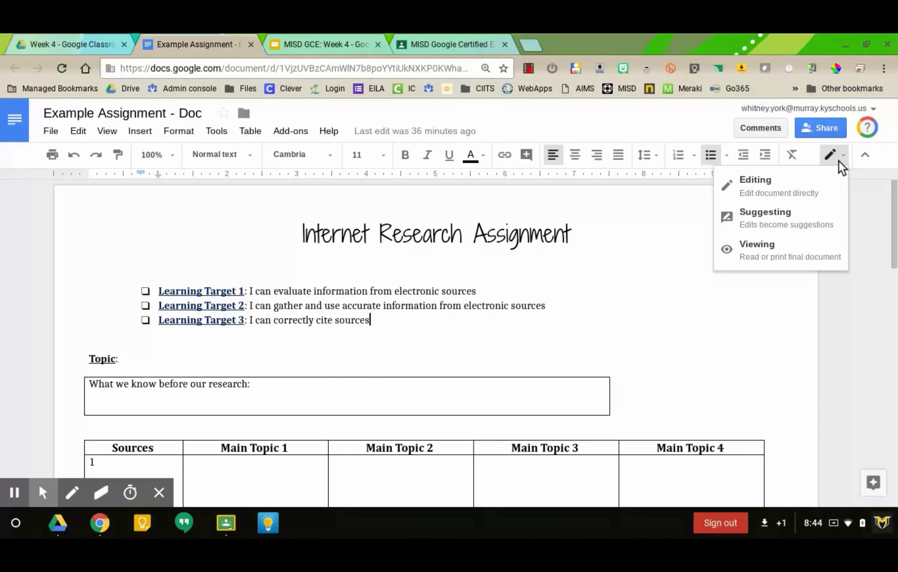
left_click(779, 217)
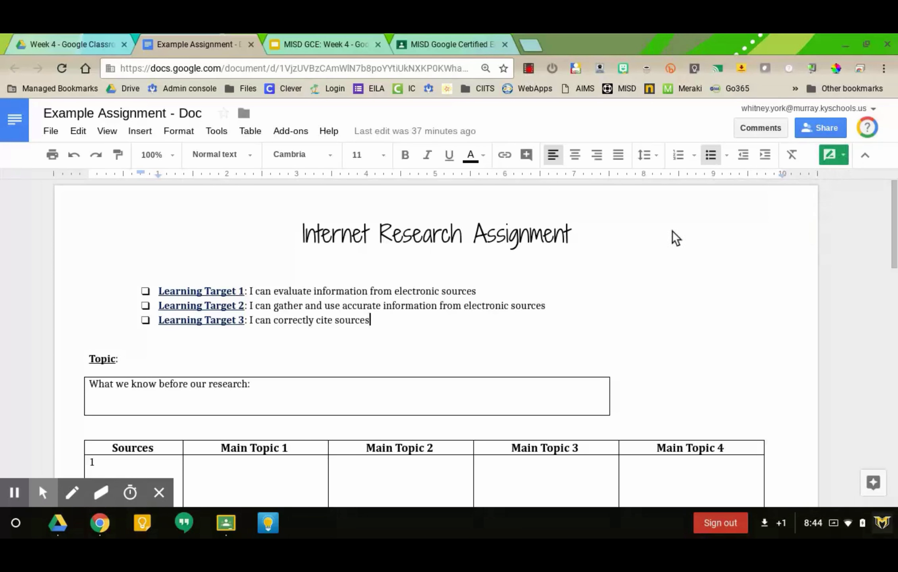
left_click(345, 401)
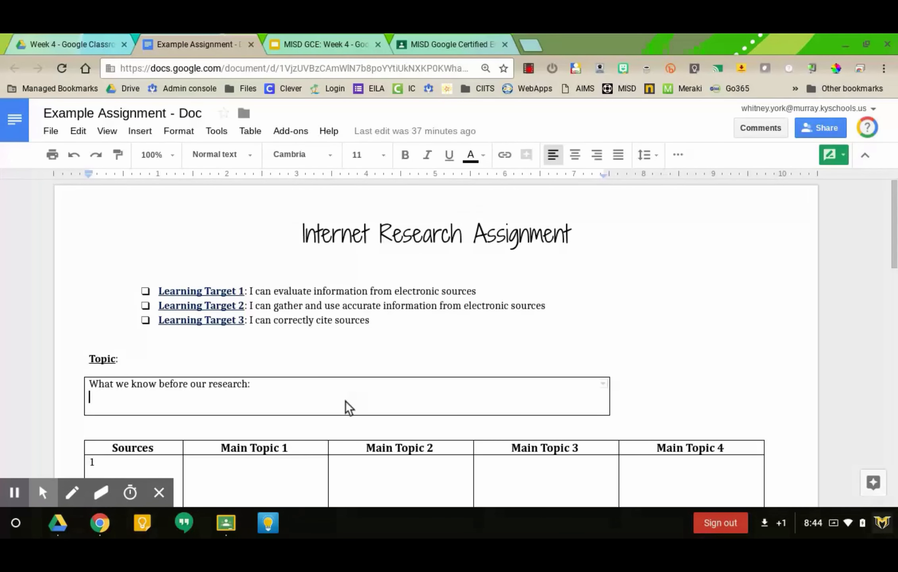
type("Discuss this please!")
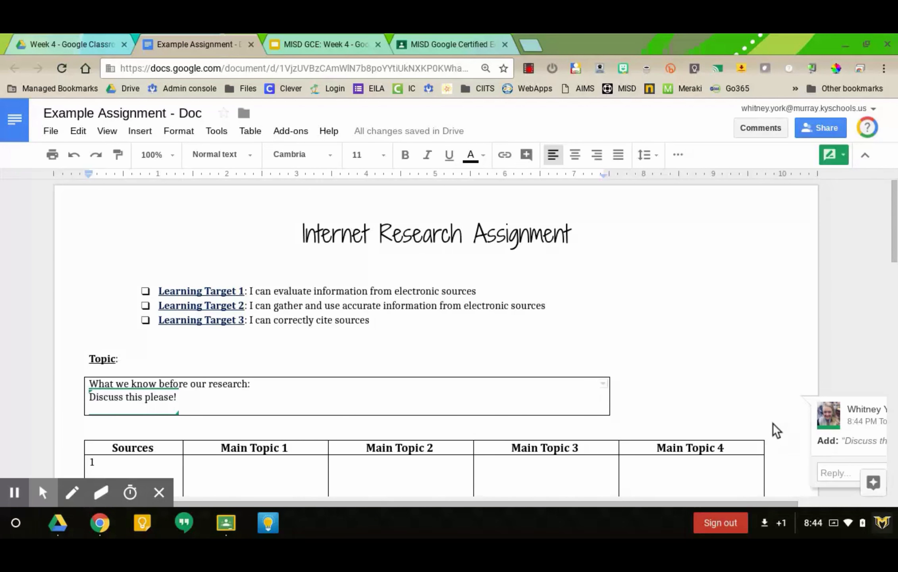
Return the document to Editing mode and accept the "Discuss this please!" suggestion
scroll(773, 423, "right", 2)
scroll(839, 422, "right", 5)
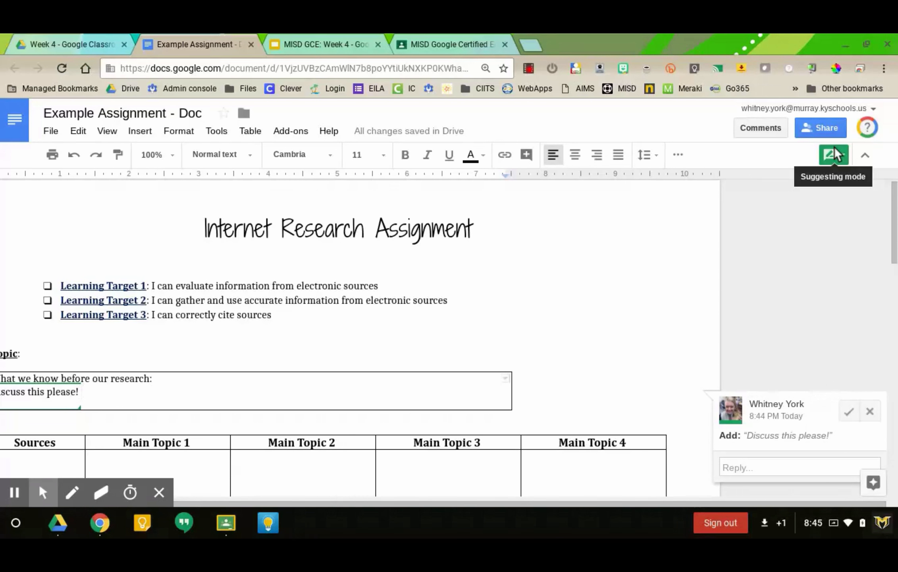
left_click(834, 154)
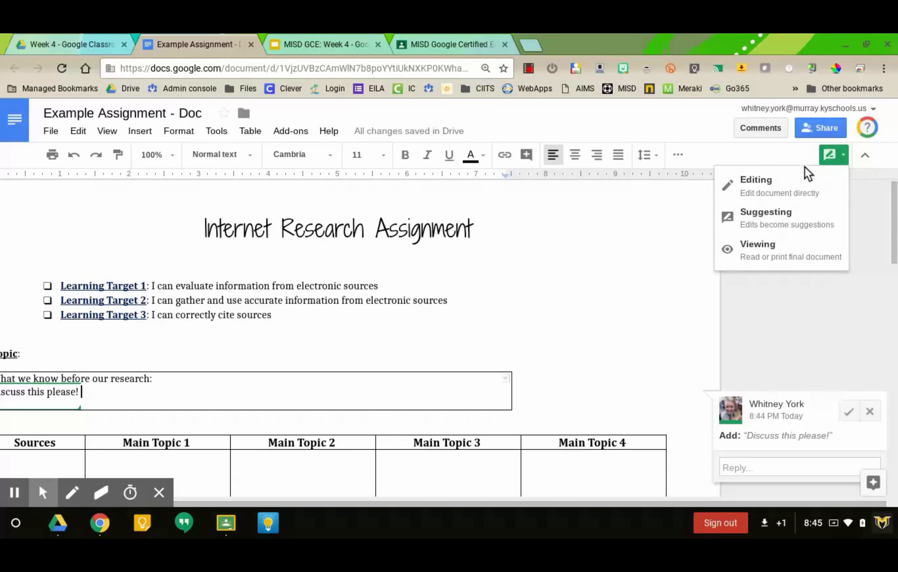
left_click(794, 178)
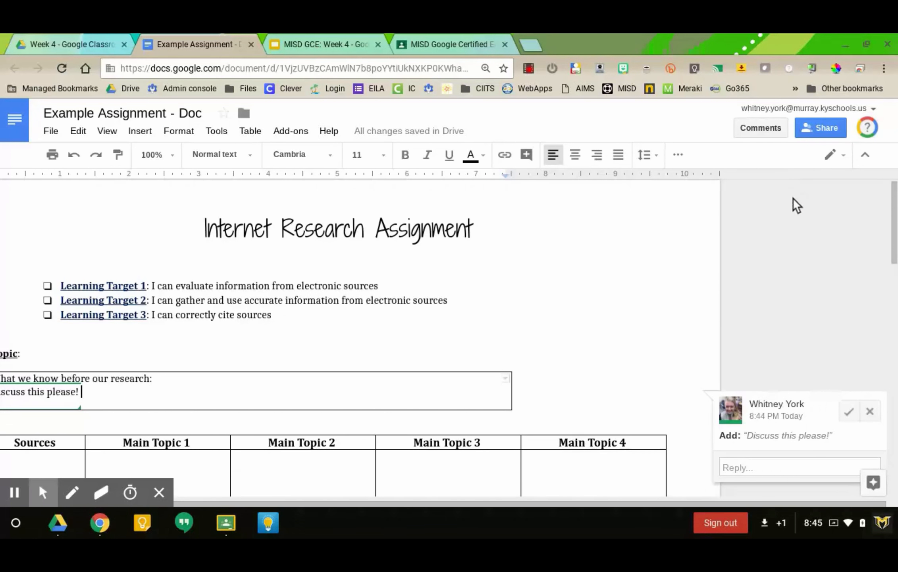
left_click(848, 415)
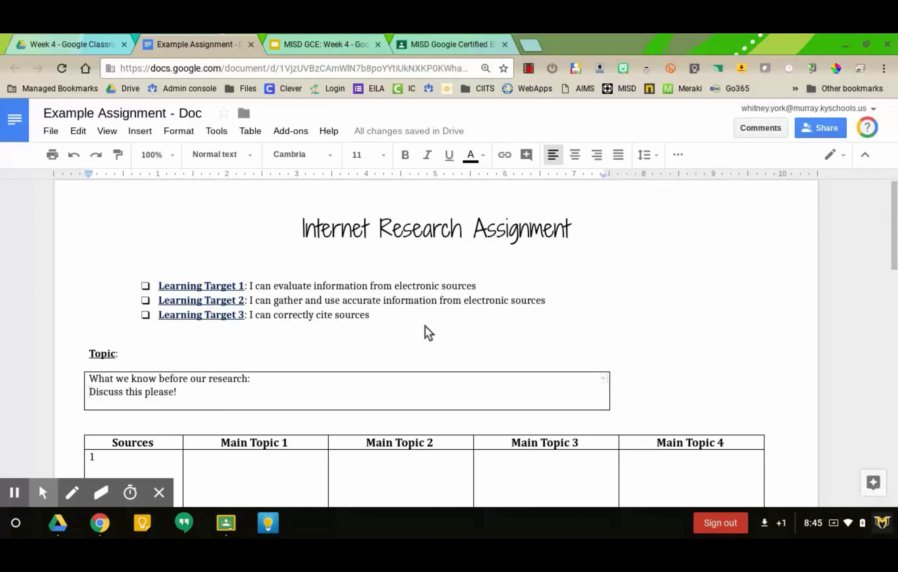
Add the comment "Great job!" to the whole Learning Target 3 line and select the posted comment
left_click_drag(418, 327, 158, 318)
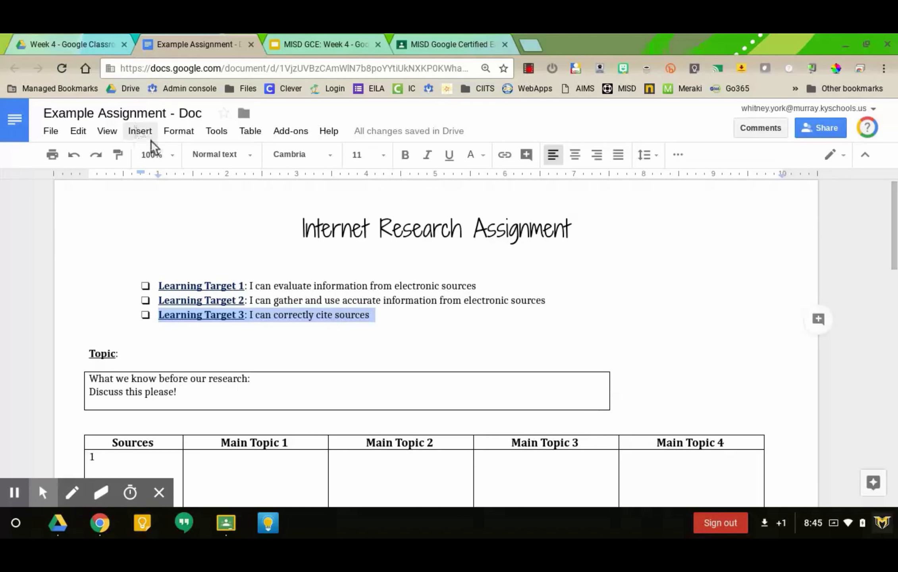
left_click(818, 322)
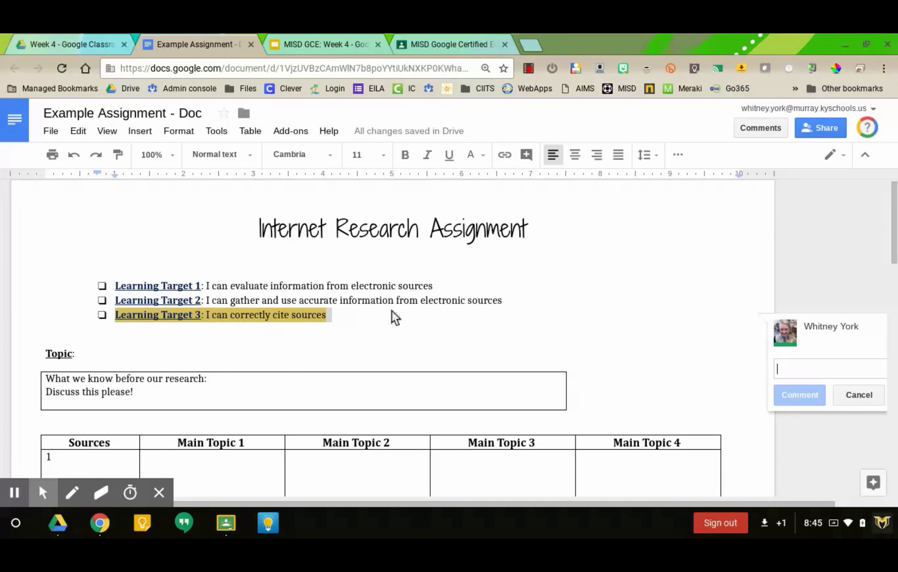
type("Great job!")
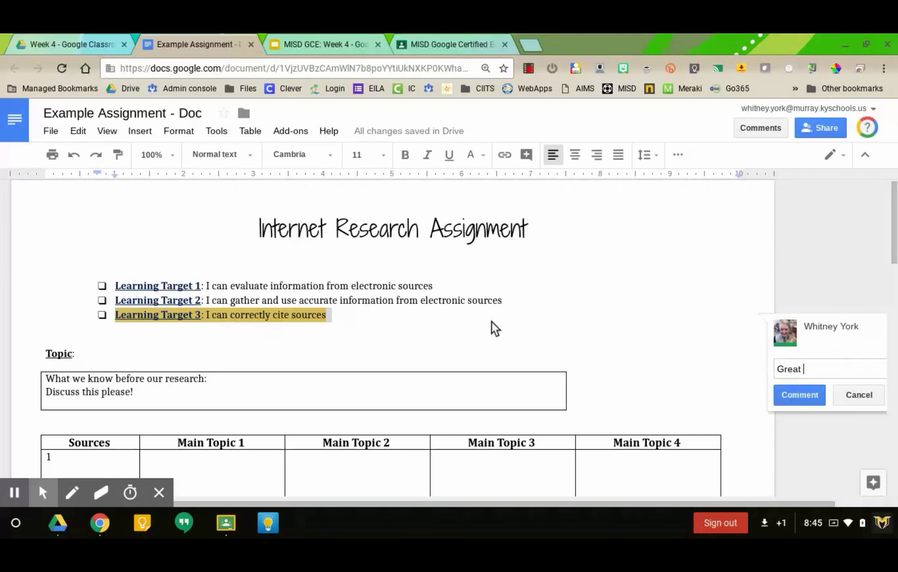
left_click(801, 397)
left_click(641, 411)
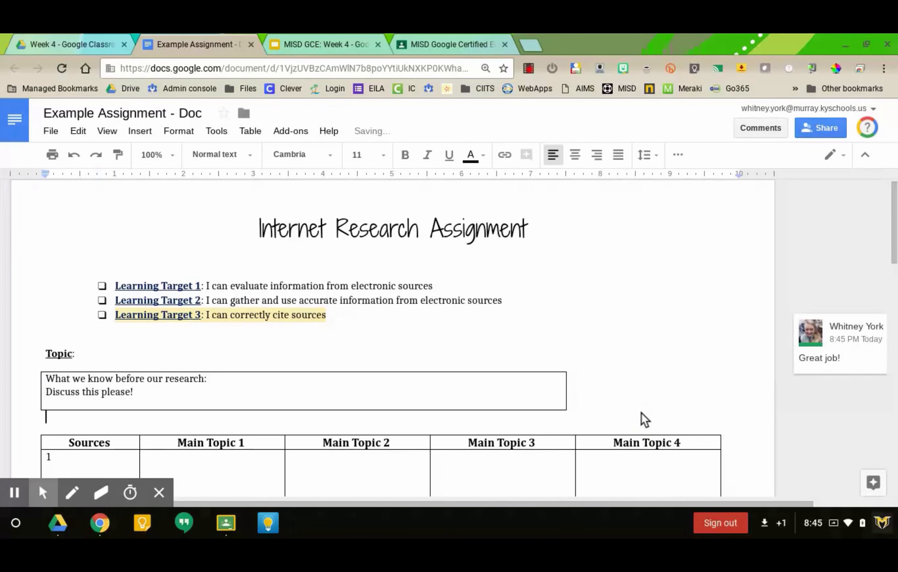
left_click(846, 345)
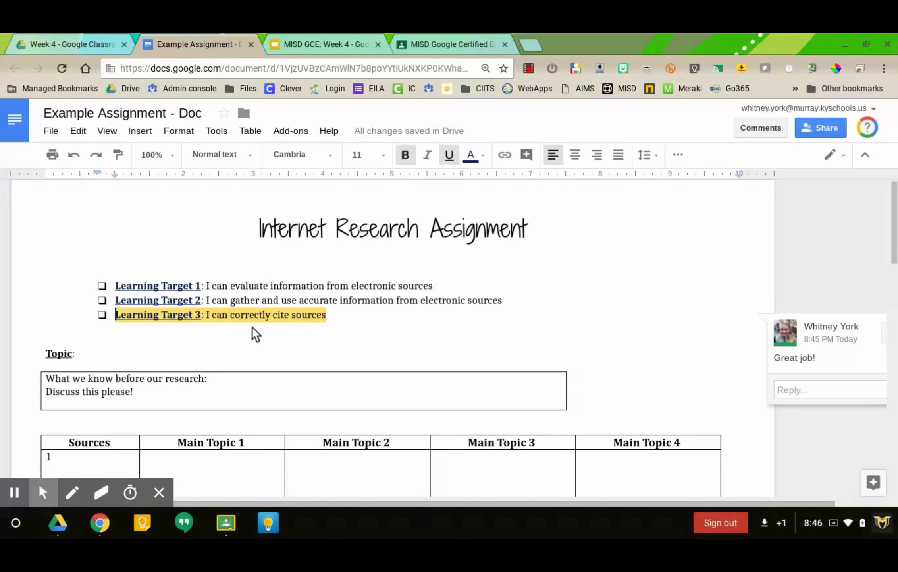
left_click(13, 491)
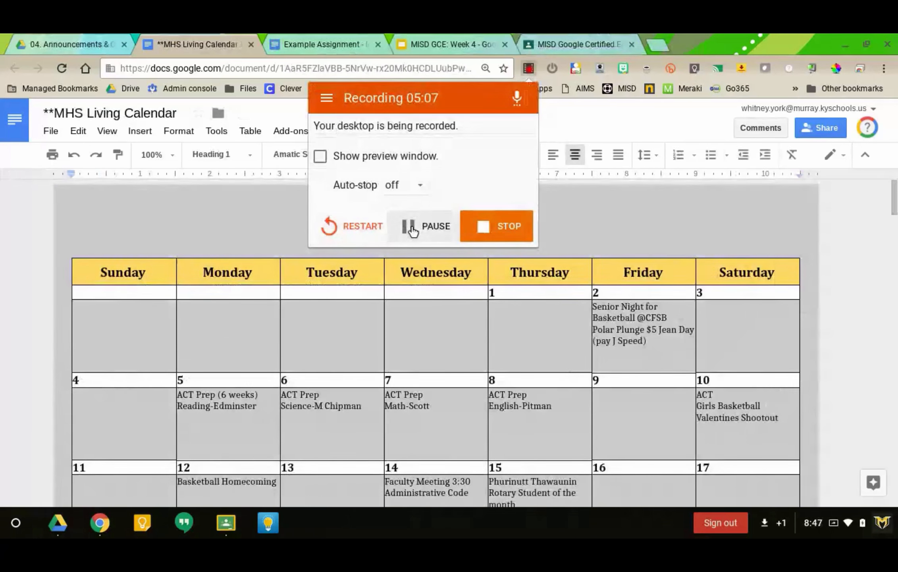
left_click(220, 227)
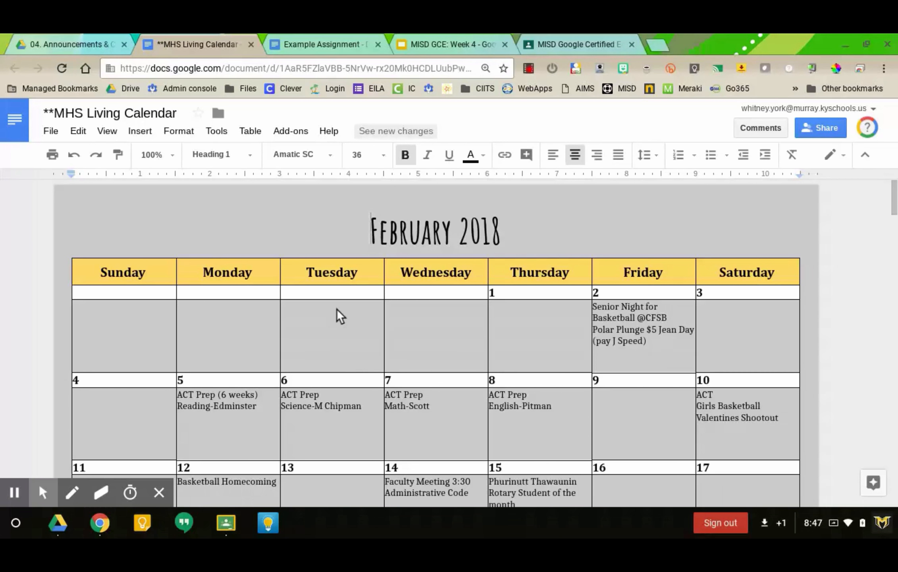
Open the version history of the MHS Living Calendar document and look through its list of earlier versions
left_click(53, 127)
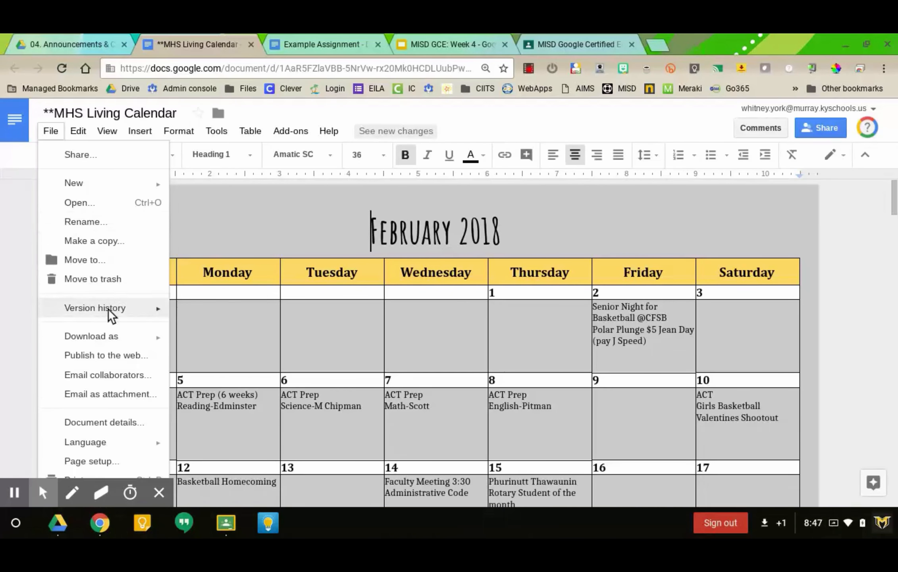
mouse_move(108, 309)
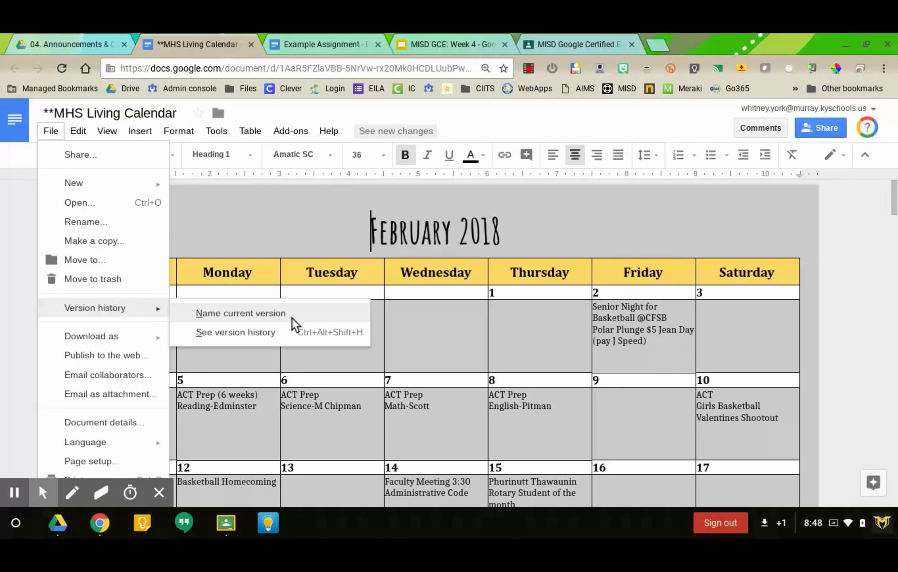
left_click(254, 337)
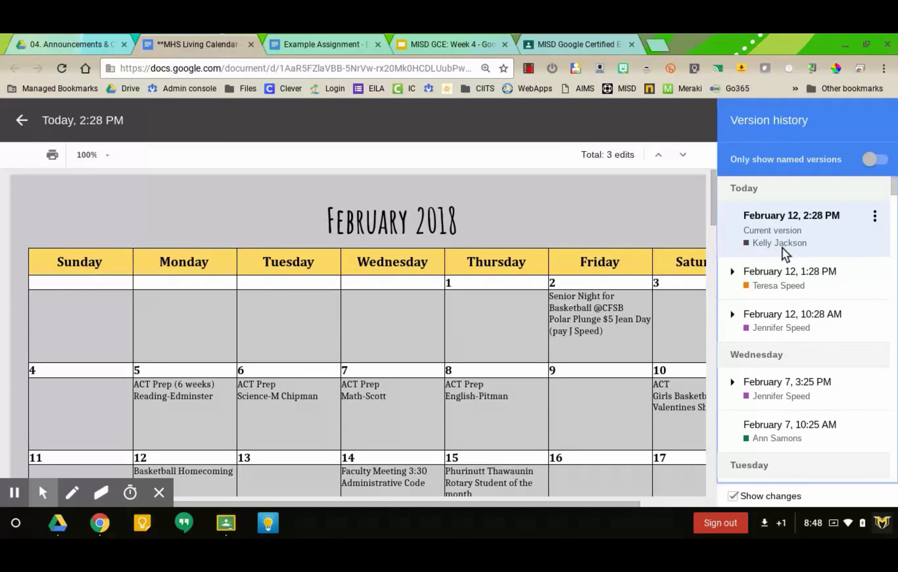
scroll(783, 253, "down", 1)
scroll(783, 254, "down", 10)
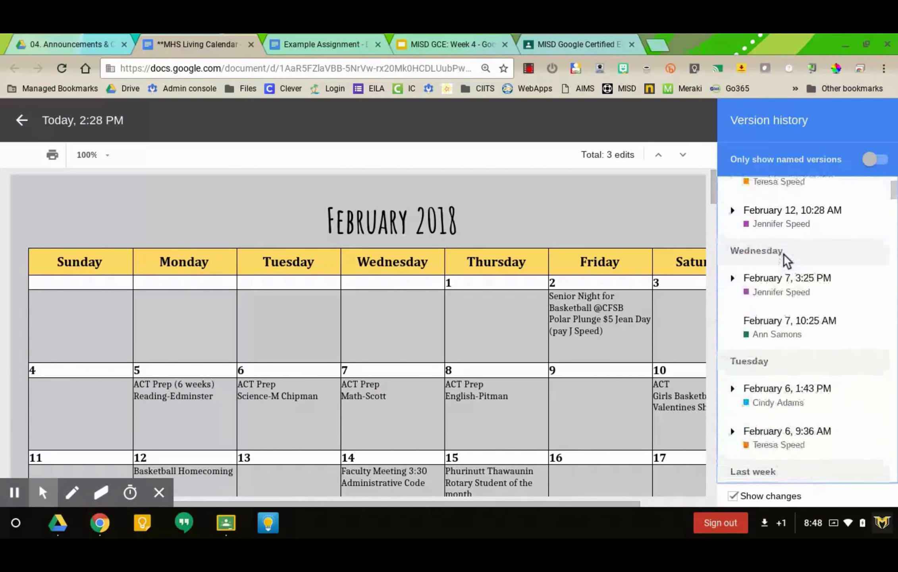
scroll(783, 254, "down", 5)
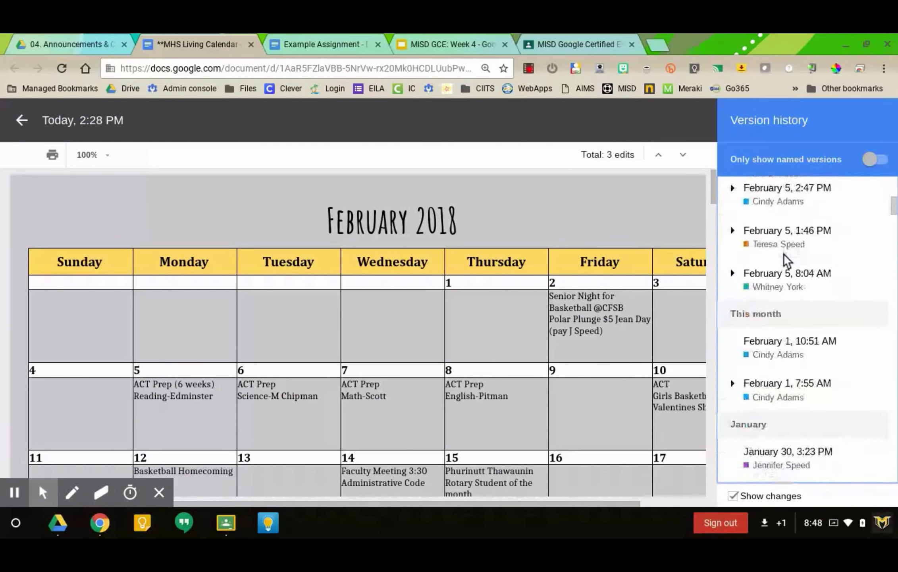
scroll(784, 254, "up", 5)
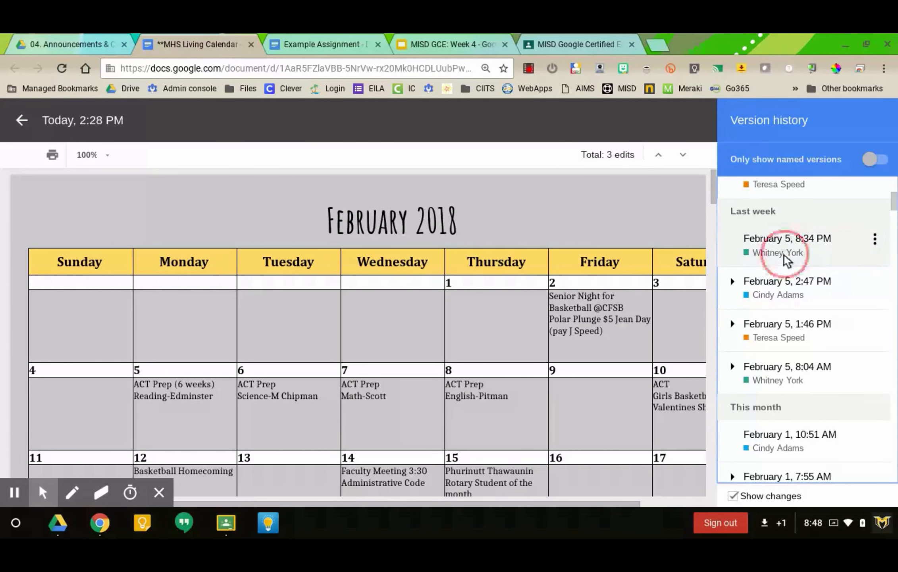
View the February 5, 8:34 PM version and examine its marked changes from February through the March 2018 calendar
left_click(784, 254)
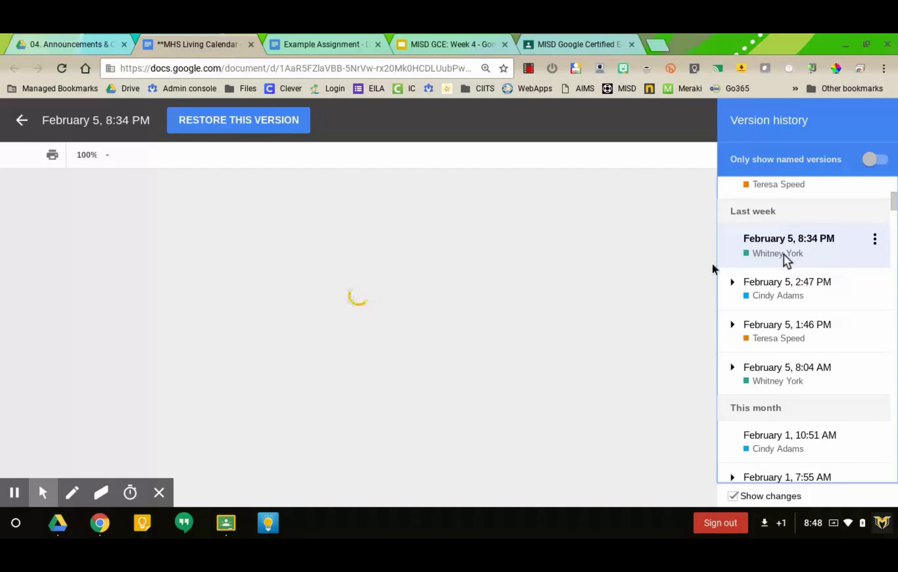
scroll(397, 321, "down", 2)
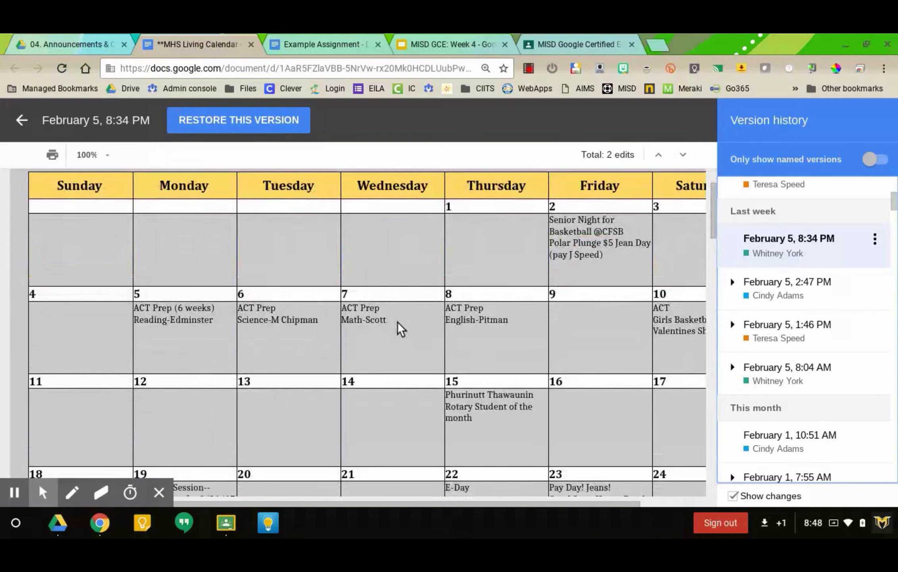
scroll(398, 321, "down", 3)
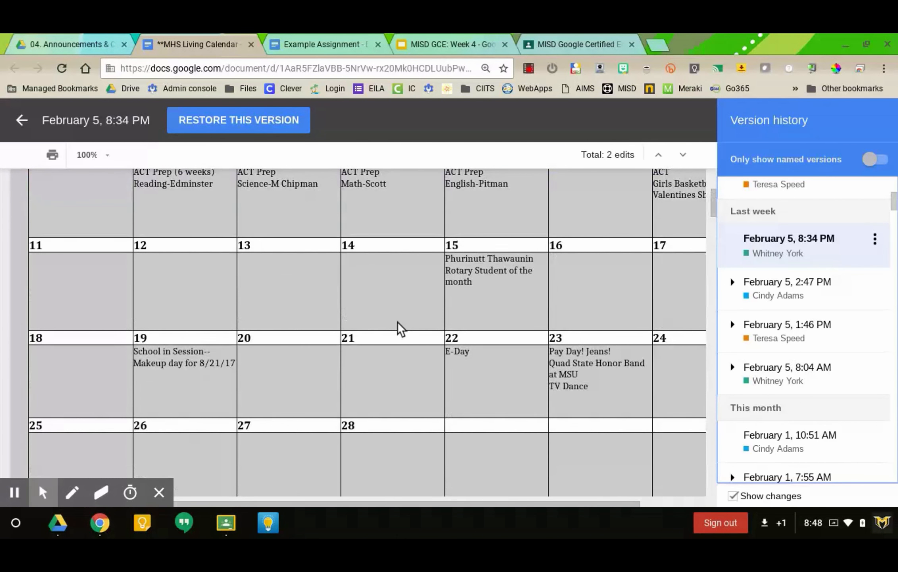
scroll(397, 321, "down", 1)
scroll(397, 321, "down", 5)
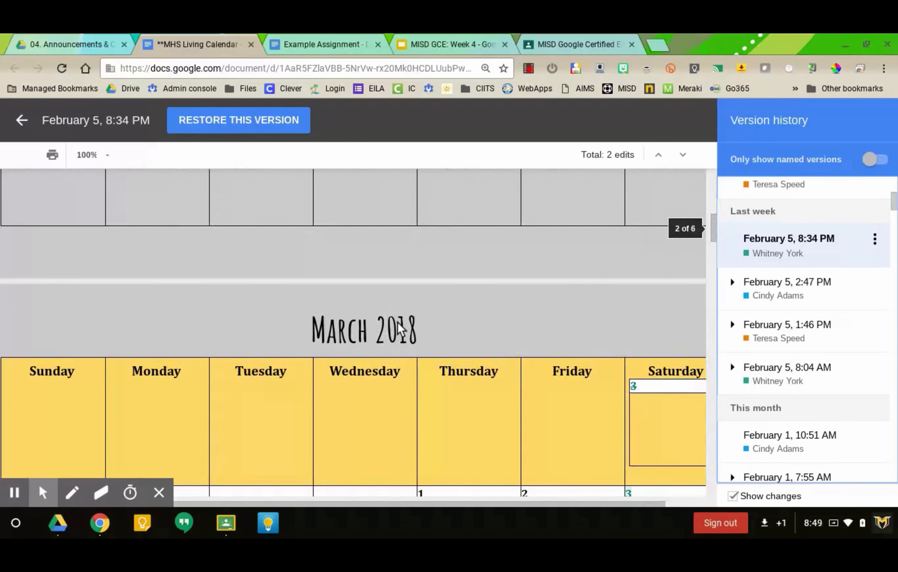
scroll(397, 322, "down", 2)
scroll(397, 321, "down", 2)
scroll(398, 322, "right", 2)
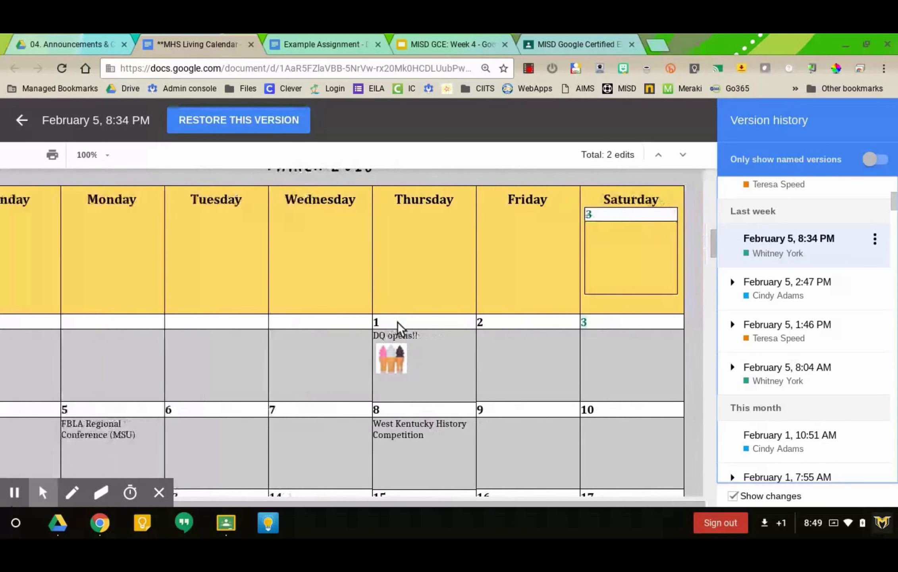
View the February 5, 8:04 AM version and examine the highlighted edit on the 16th in the calendar page after March 2018
left_click(791, 381)
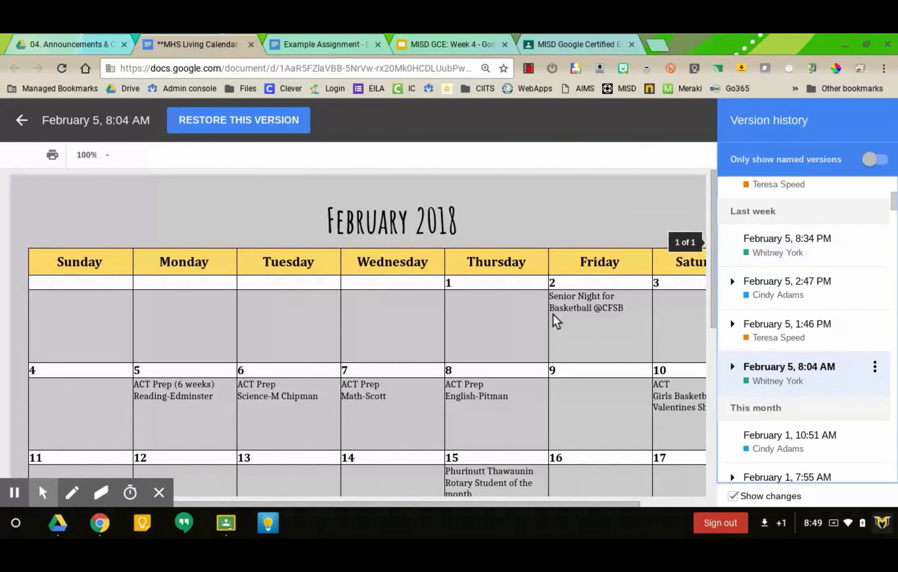
scroll(556, 321, "down", 4)
scroll(556, 321, "down", 4)
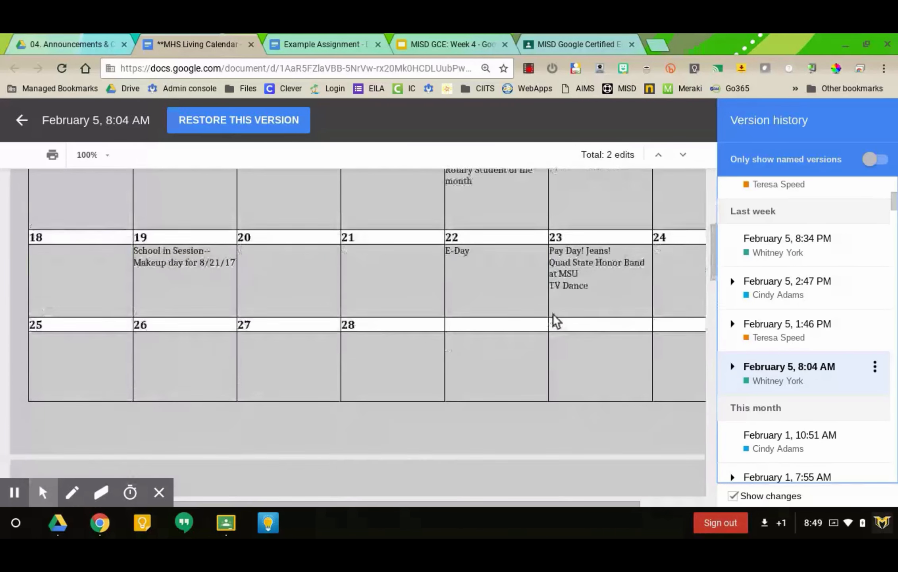
scroll(556, 321, "down", 2)
scroll(553, 314, "down", 10)
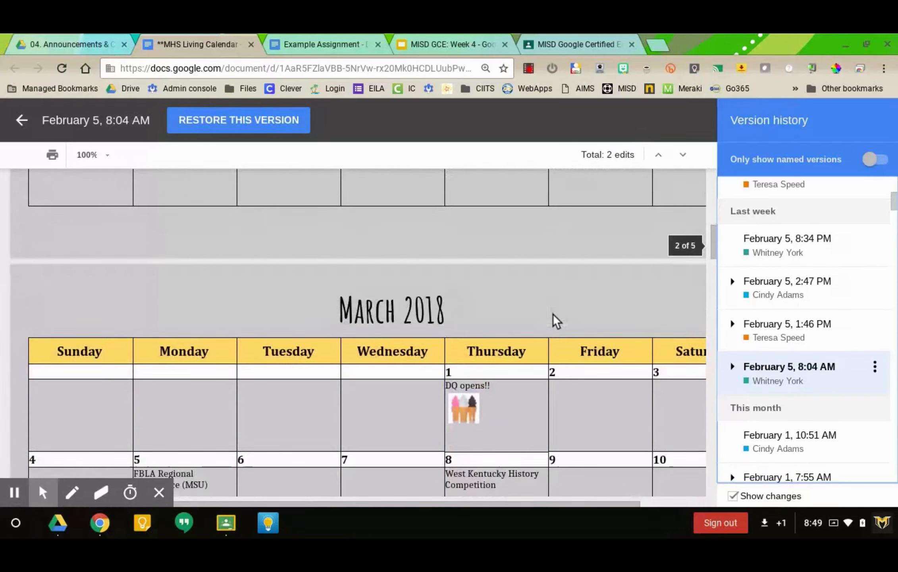
scroll(553, 315, "down", 5)
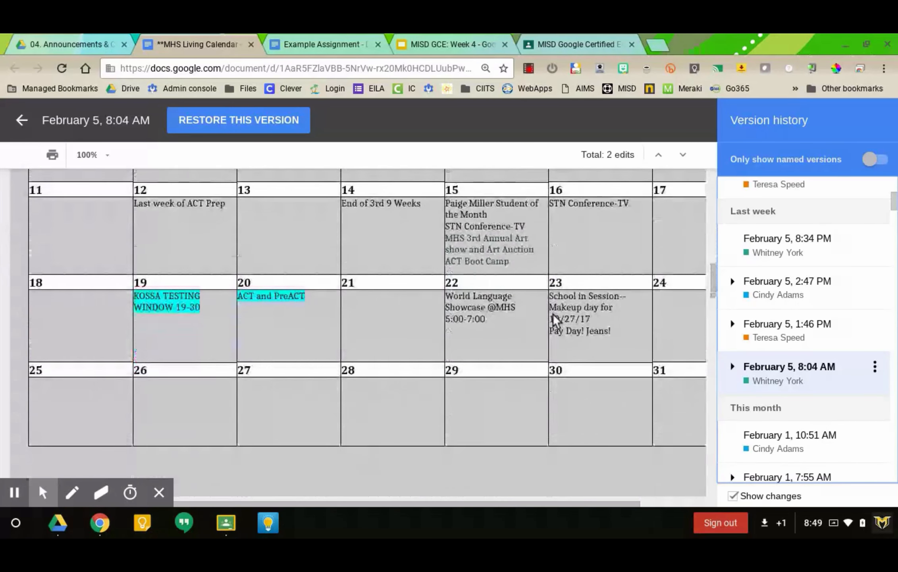
scroll(554, 314, "down", 8)
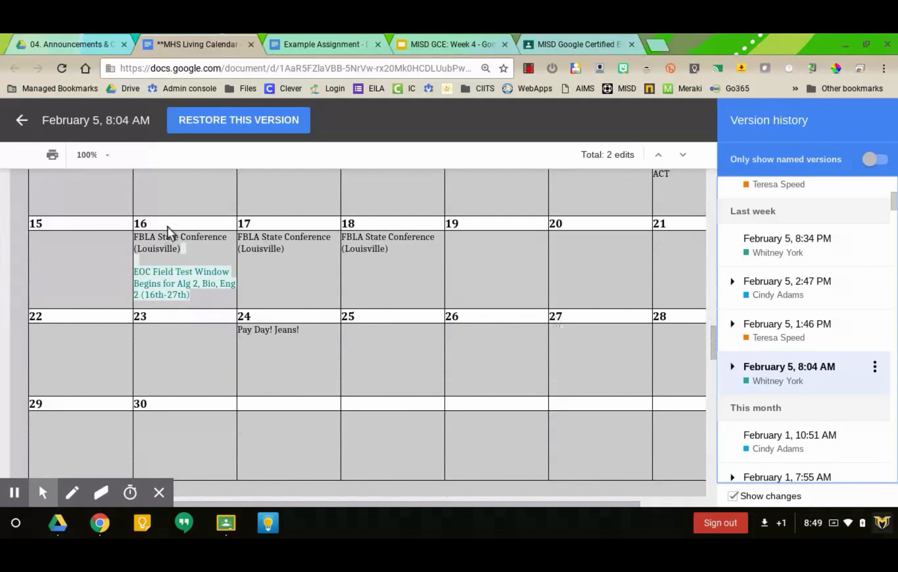
mouse_move(166, 284)
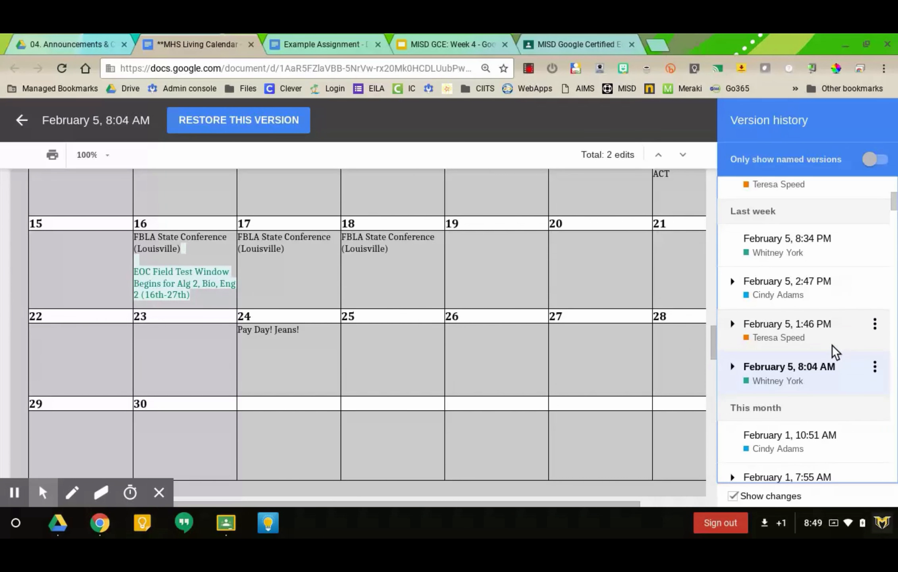
View the current version and the February 12, 1:28 PM version, expanding and collapsing the latter's detailed sub-versions
scroll(832, 345, "up", 5)
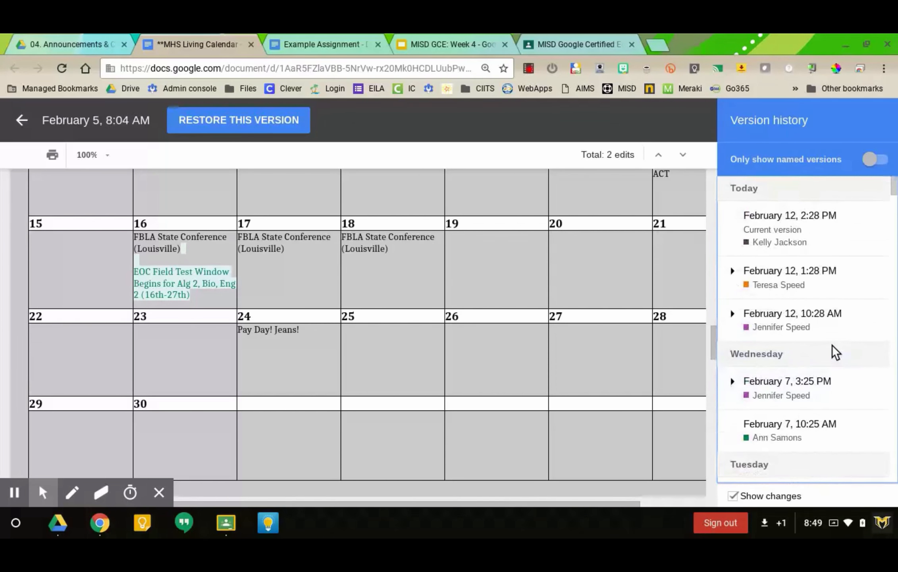
left_click(795, 233)
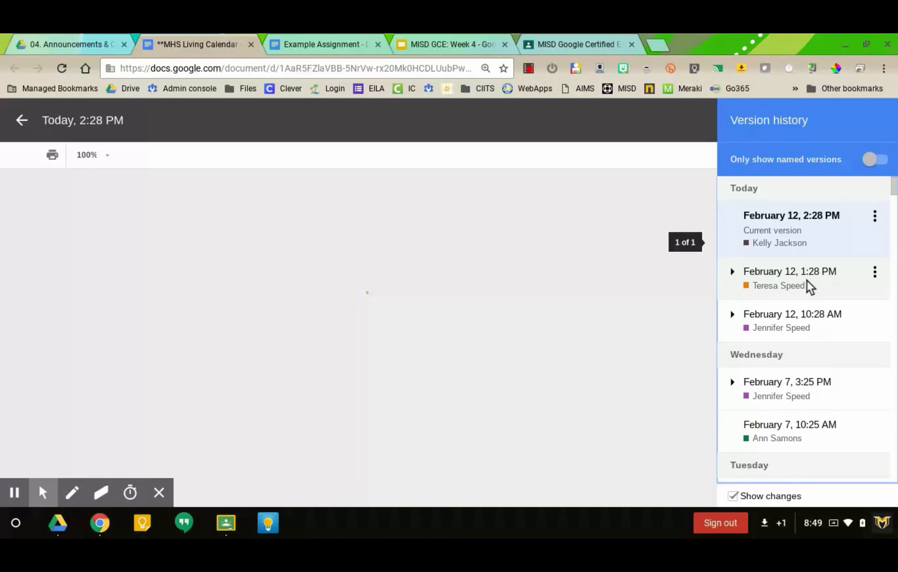
left_click(806, 280)
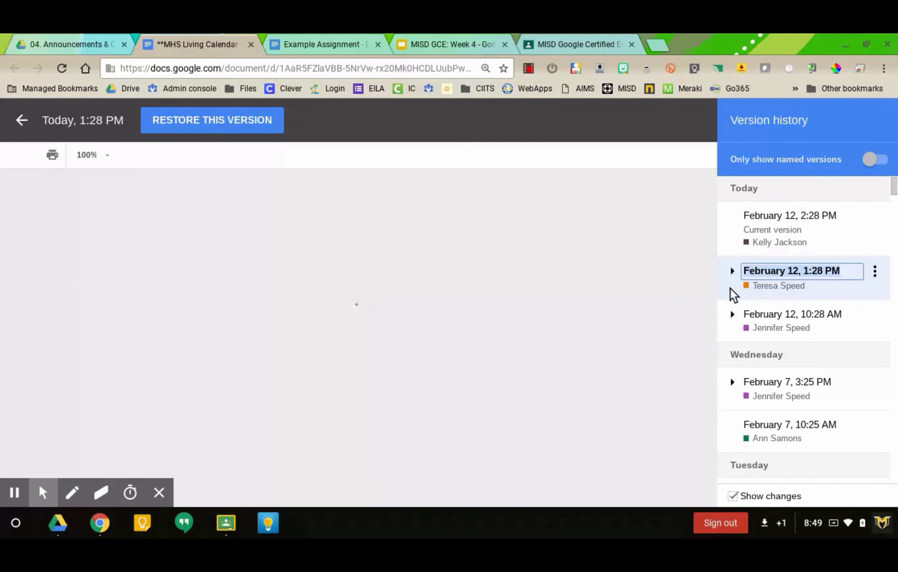
left_click(761, 282)
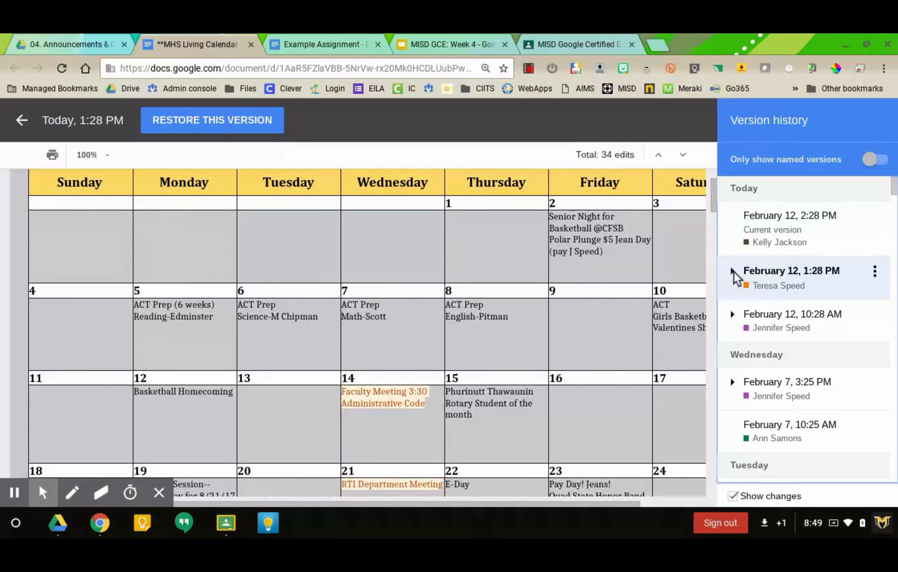
left_click(733, 272)
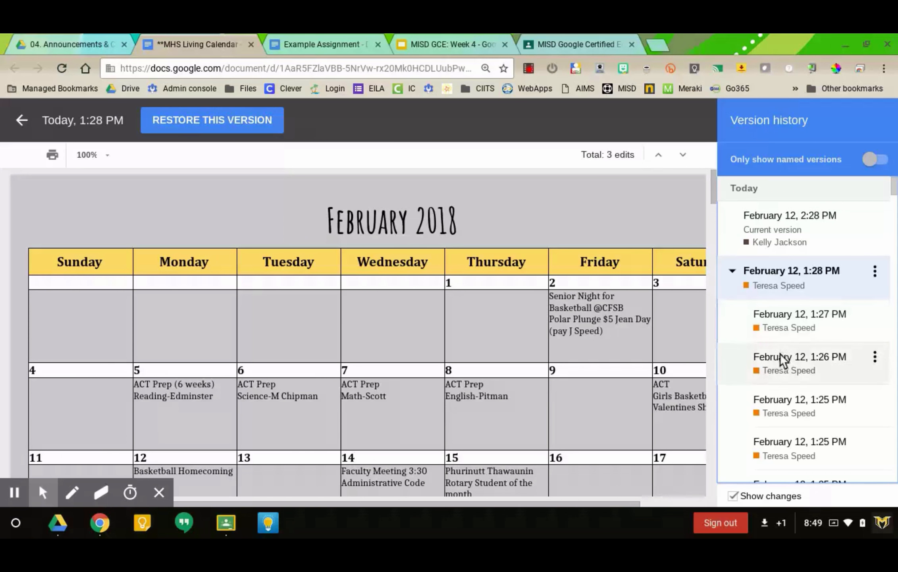
left_click(731, 272)
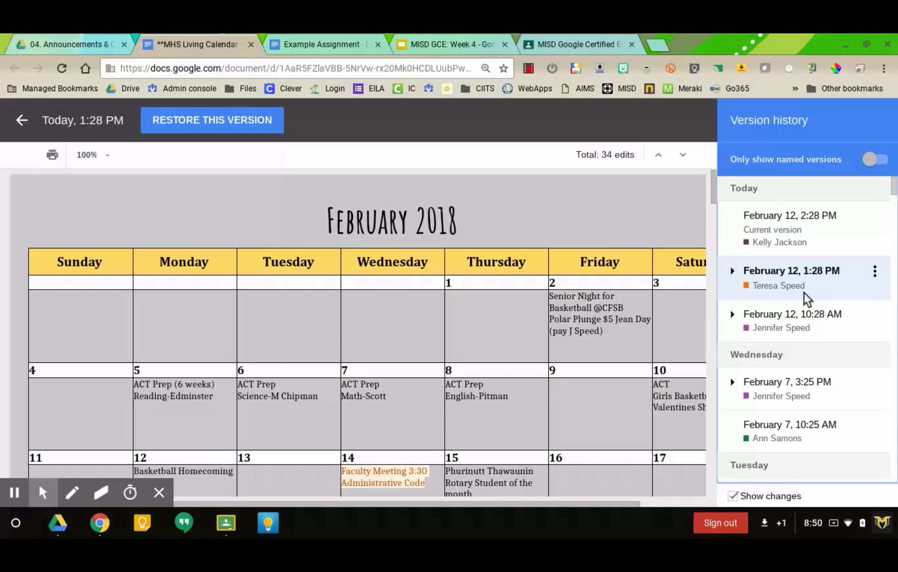
View the February 7, 3:25 PM version and look through the older entries in the version list back to January
left_click(776, 397)
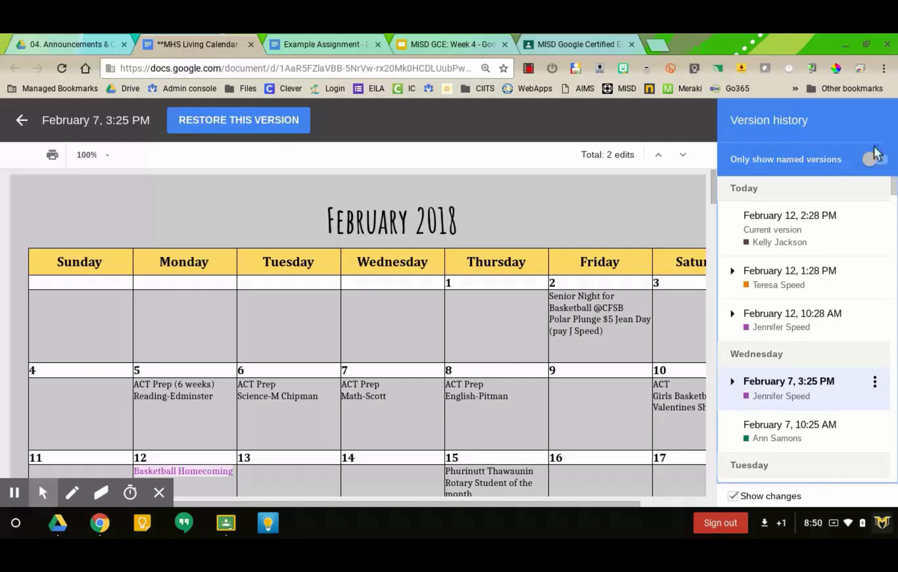
mouse_move(886, 227)
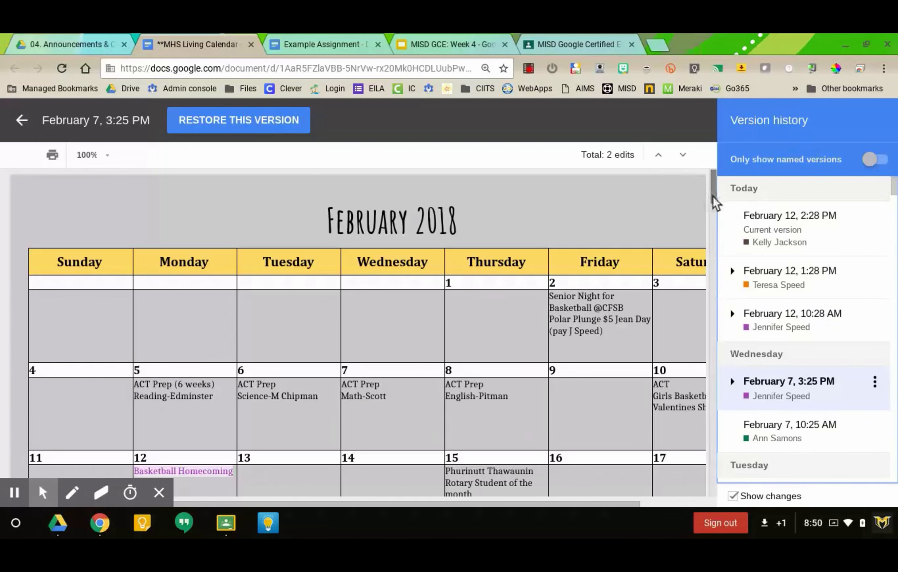
scroll(788, 361, "down", 5)
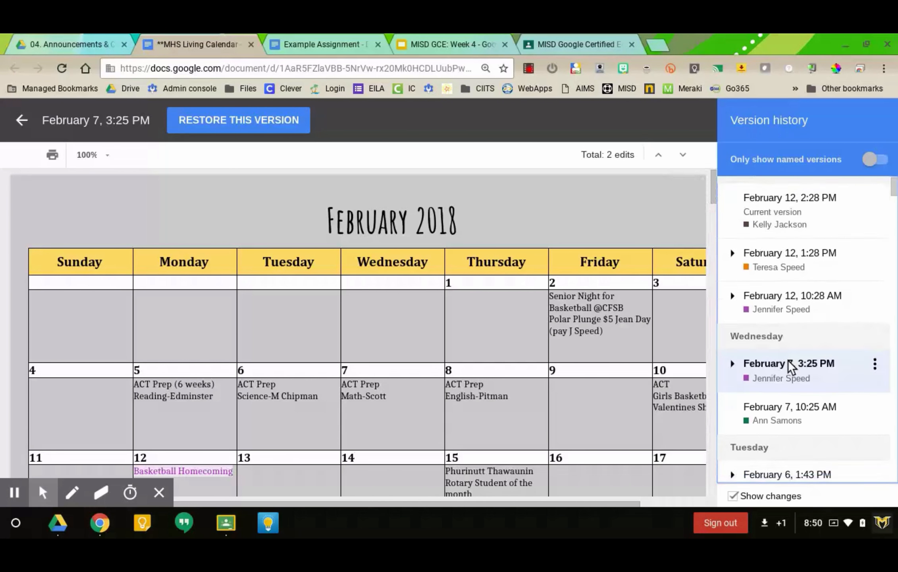
scroll(788, 361, "down", 10)
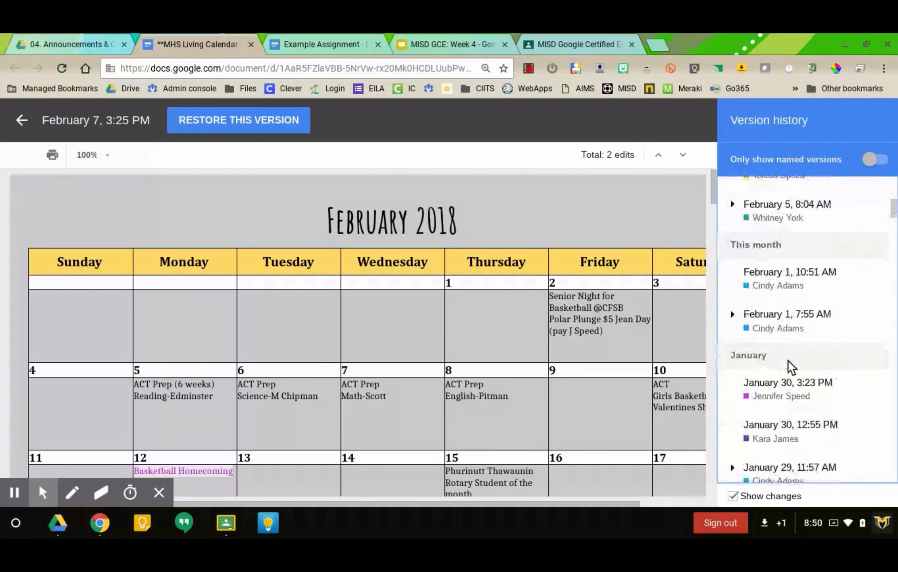
scroll(789, 364, "up", 15)
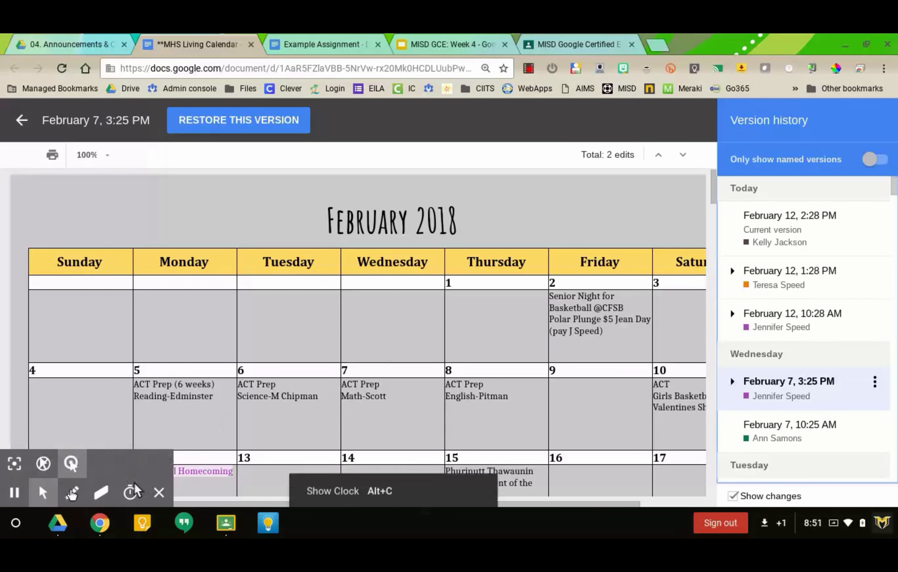
left_click(15, 495)
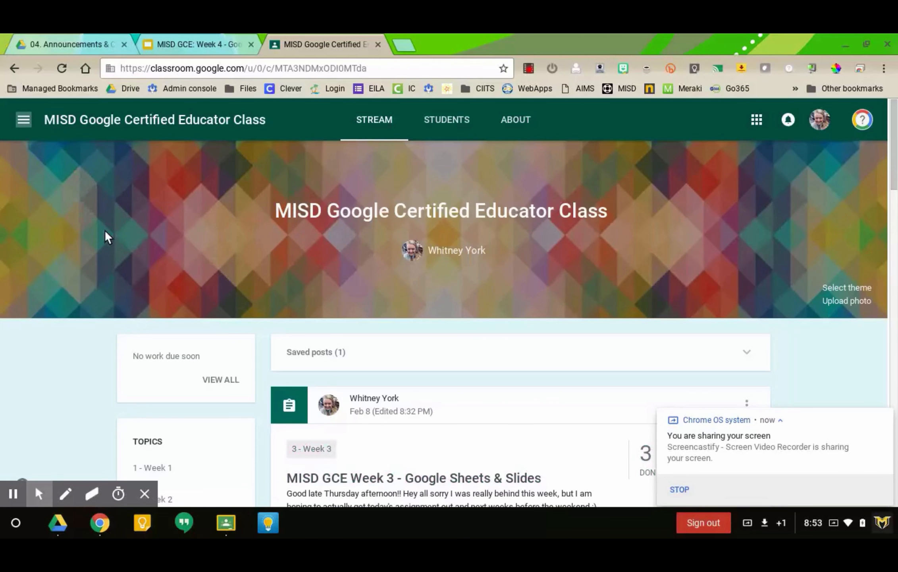
Open the general settings in Google Classroom and review the email notification options for comments, enrolled classes and taught classes
left_click(25, 124)
scroll(114, 297, "down", 10)
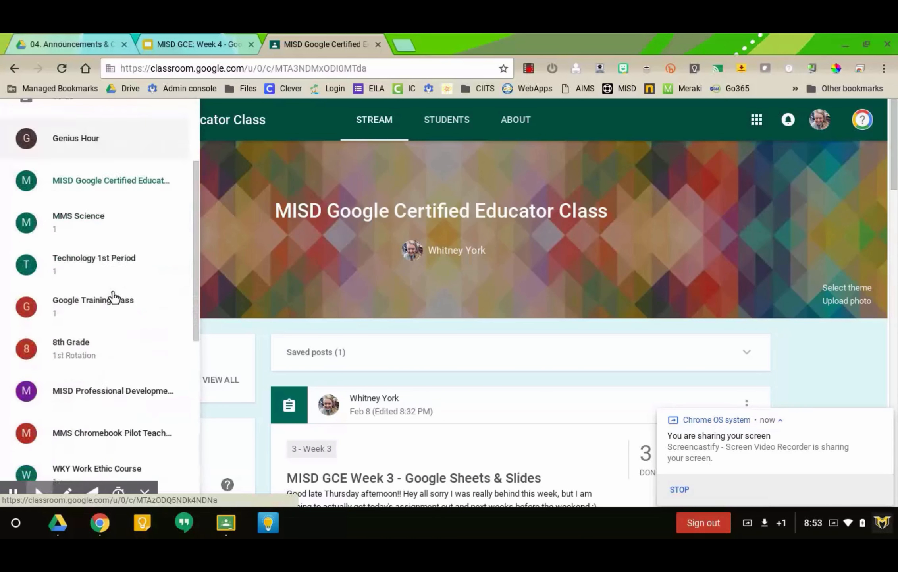
scroll(114, 296, "down", 3)
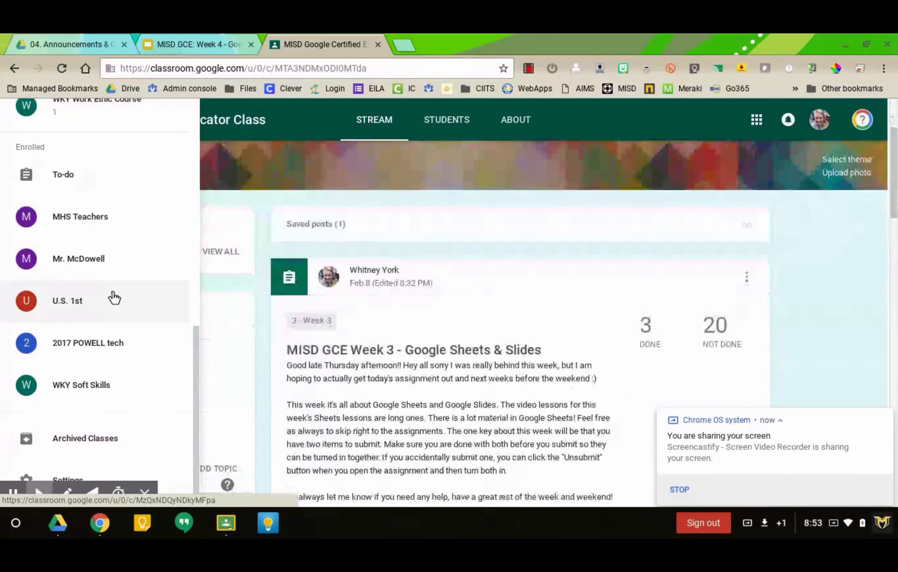
left_click(62, 476)
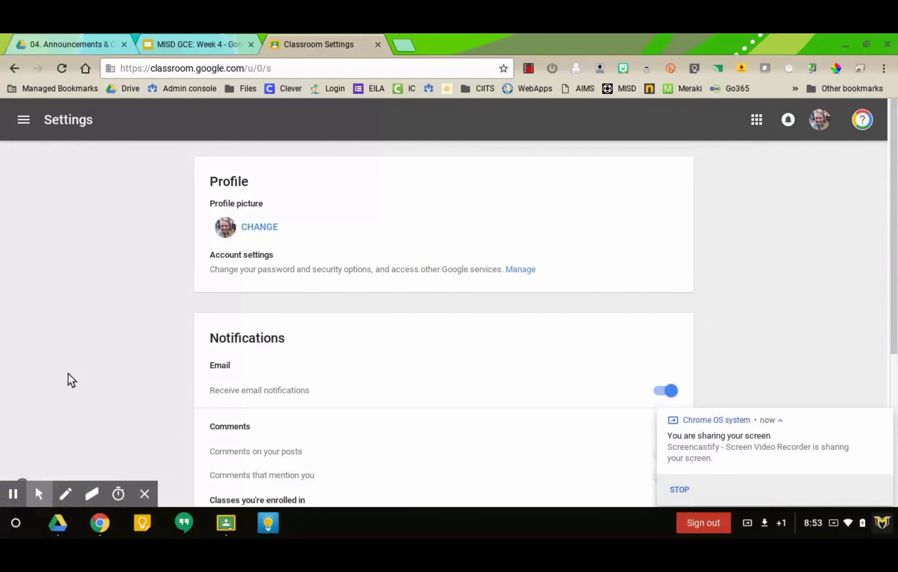
scroll(68, 361, "down", 5)
scroll(67, 361, "down", 1)
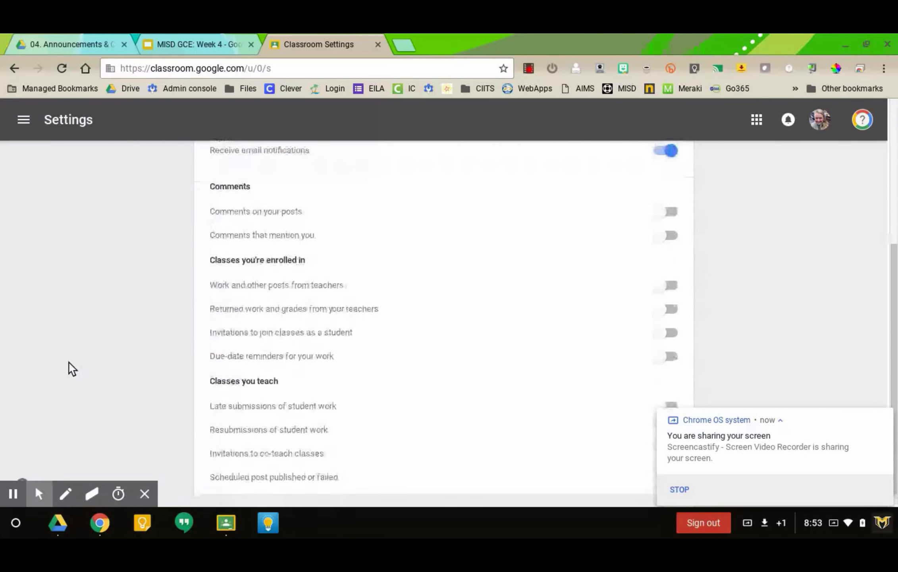
Dismiss the screen-sharing notification and circle the "Classes you teach" notification options with the green pen
left_click(884, 418)
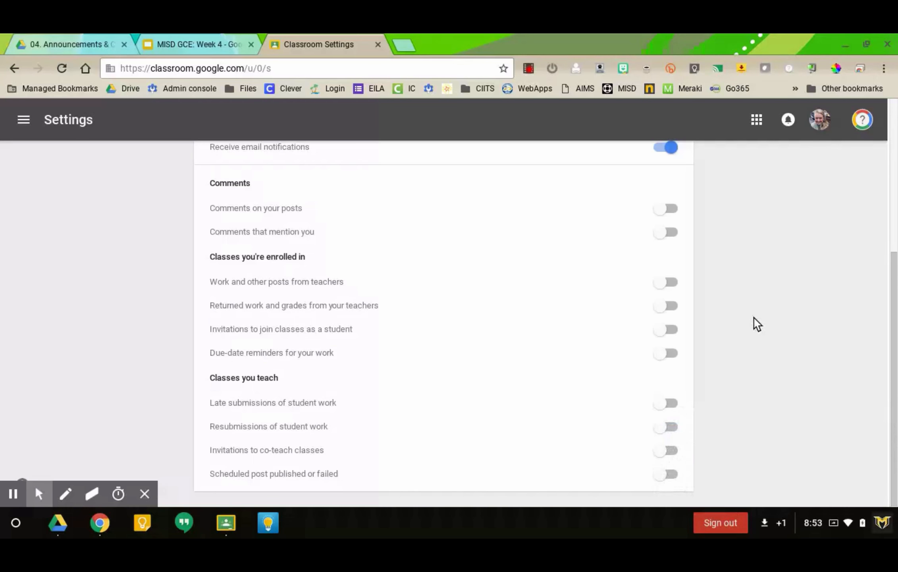
left_click(65, 494)
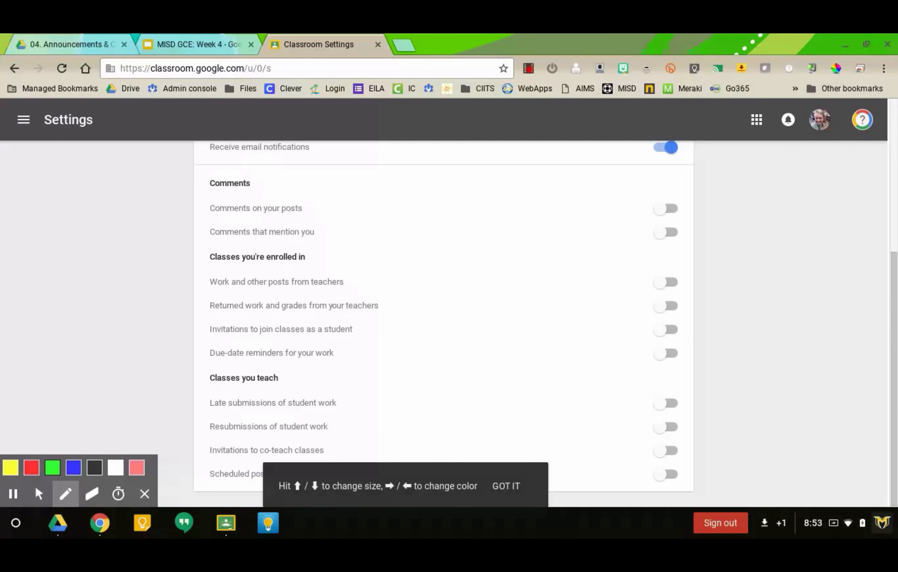
mouse_move(186, 380)
left_mouse_down()
mouse_move(373, 353)
mouse_move(699, 371)
mouse_move(604, 497)
mouse_move(200, 462)
mouse_move(198, 367)
left_mouse_up()
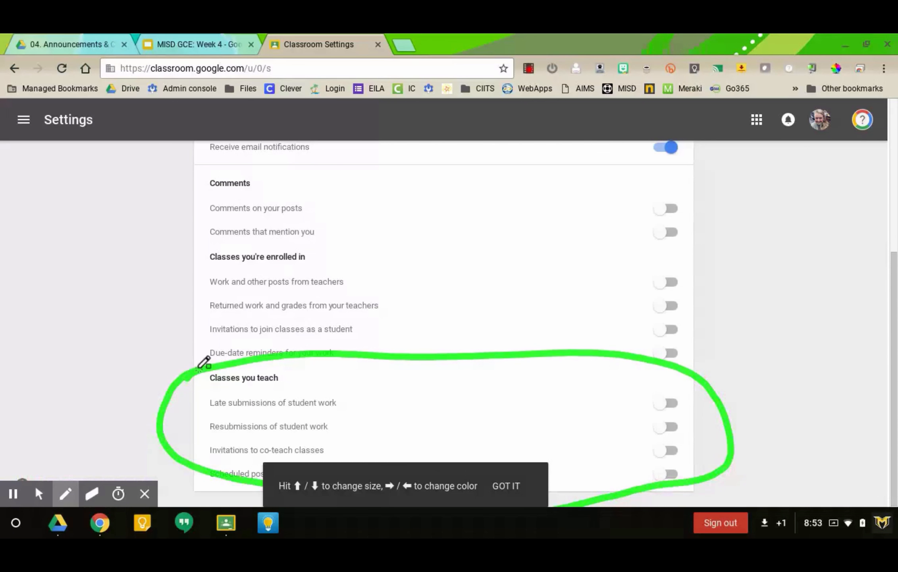
Turn on email notifications for late submissions of student work, invitations to co-teach classes, and scheduled posts published or failed
left_click(39, 493)
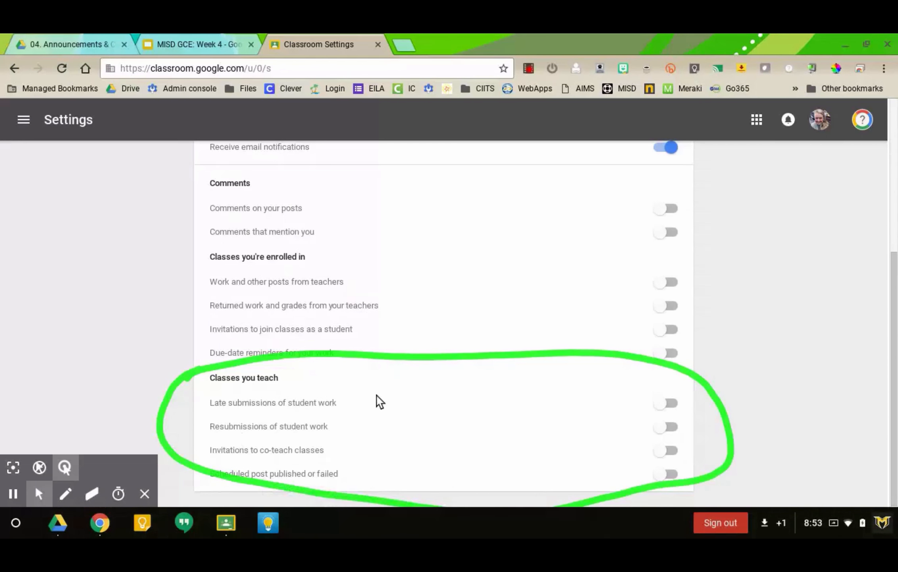
left_click(669, 409)
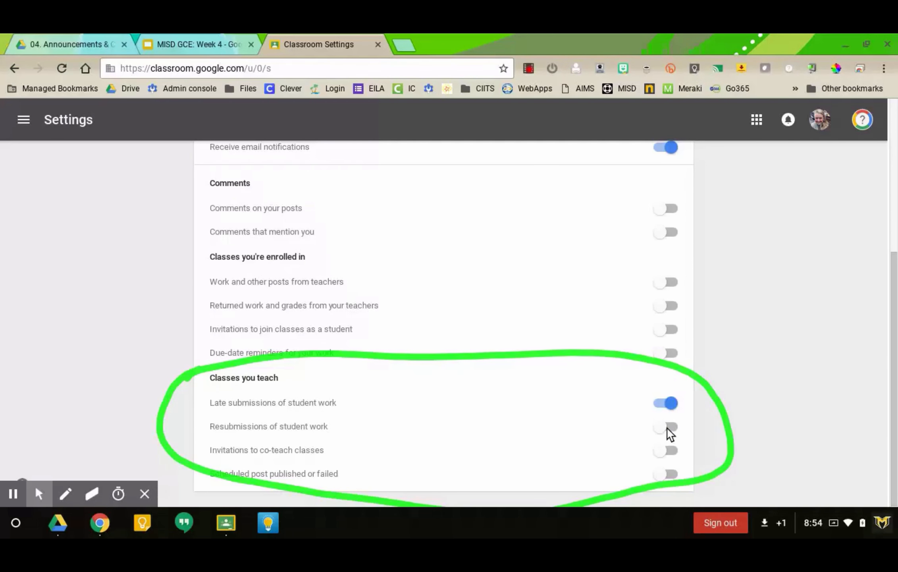
left_click(666, 453)
left_click(664, 473)
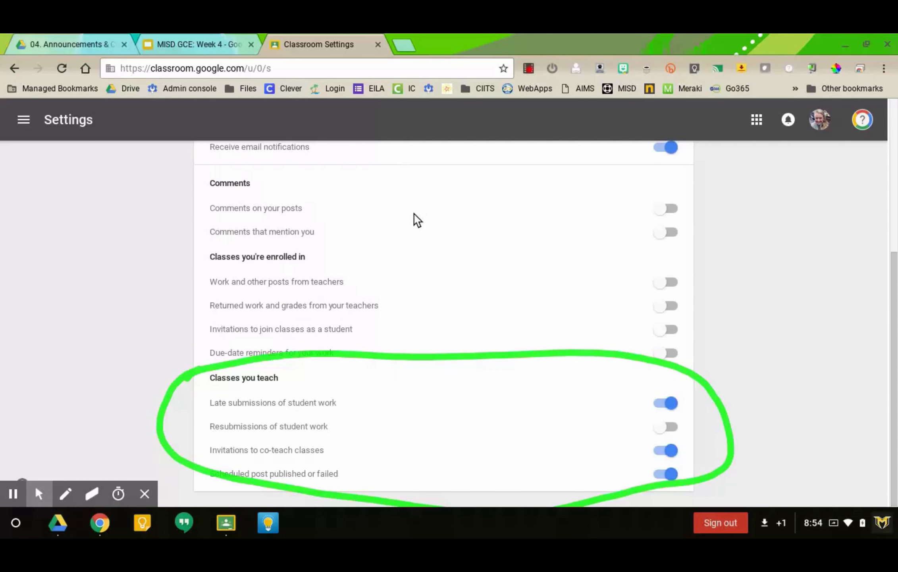
Circle the Comments notification options with the green pen and erase all the green annotations
key("alt+p")
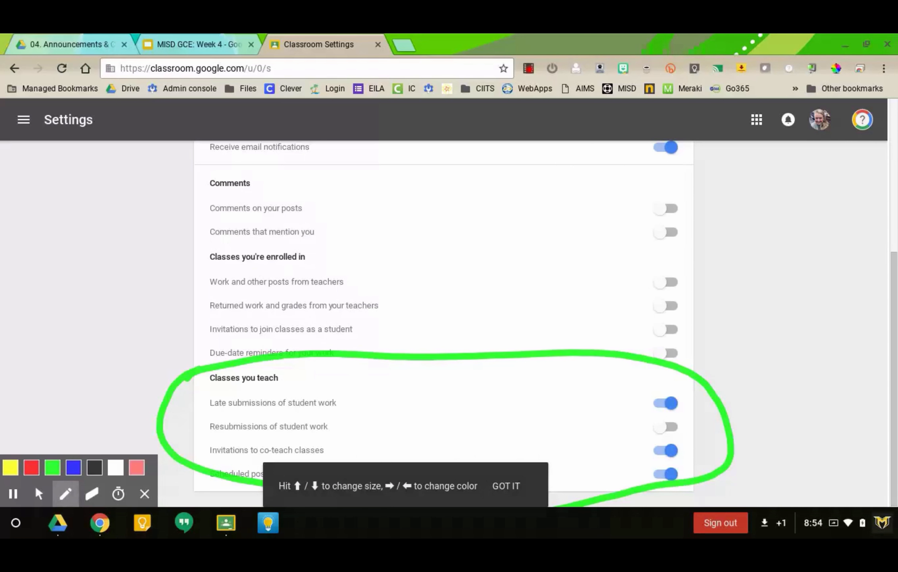
mouse_move(193, 243)
left_mouse_down()
mouse_move(345, 241)
mouse_move(186, 199)
mouse_move(247, 253)
left_mouse_up()
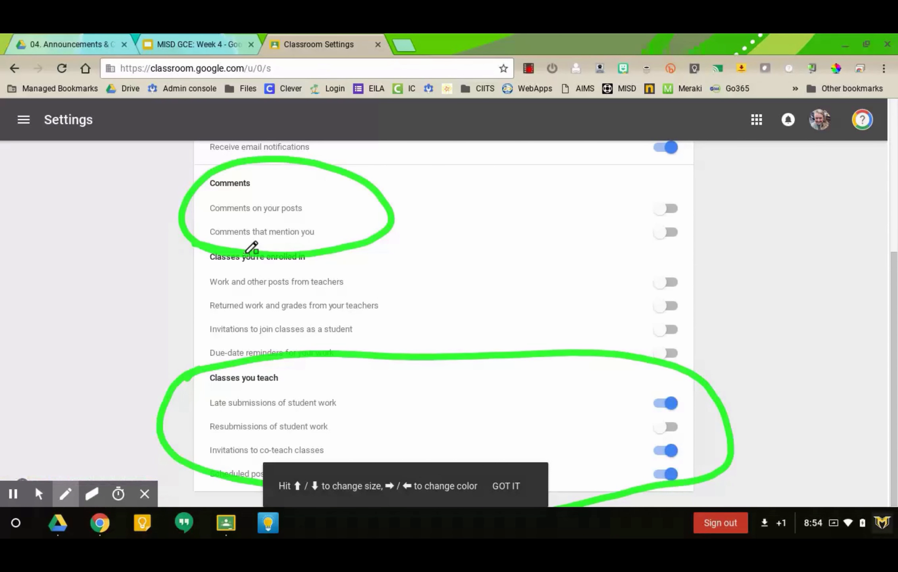
left_click(92, 494)
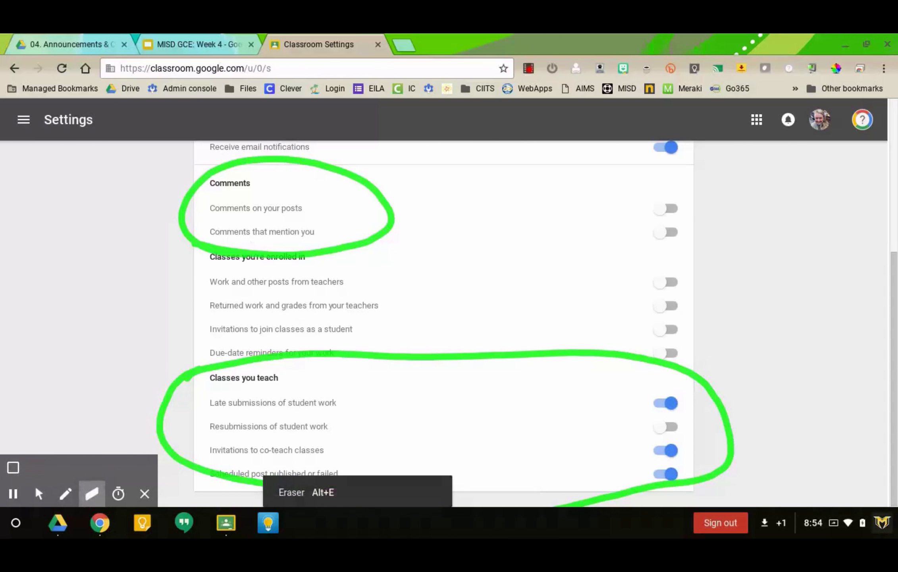
left_click(92, 493)
Circle the "Classes you're enrolled in" notification options with the blue pen, erase the annotation, and return to the mouse pointer
left_click(65, 493)
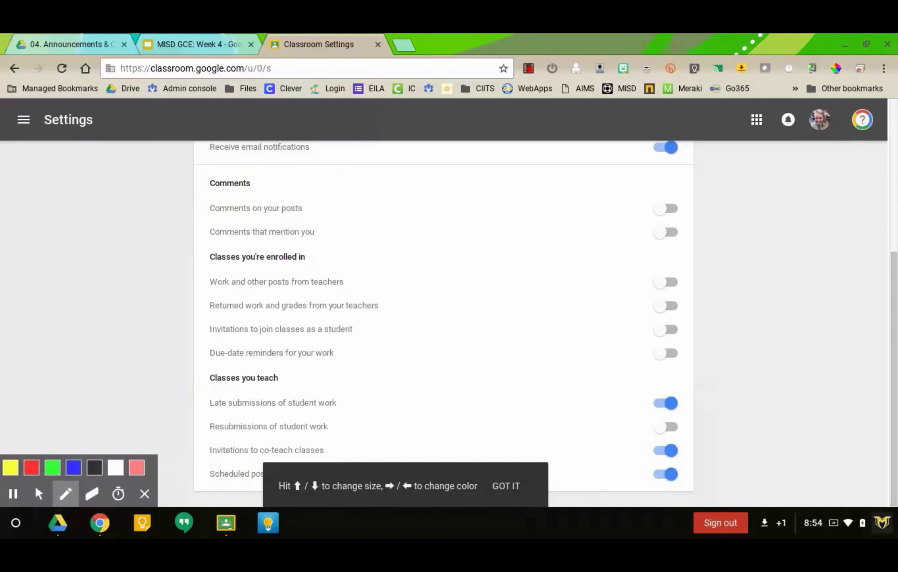
left_click(74, 468)
mouse_move(187, 369)
left_mouse_down()
mouse_move(377, 371)
mouse_move(712, 257)
mouse_move(157, 282)
mouse_move(258, 372)
left_mouse_up()
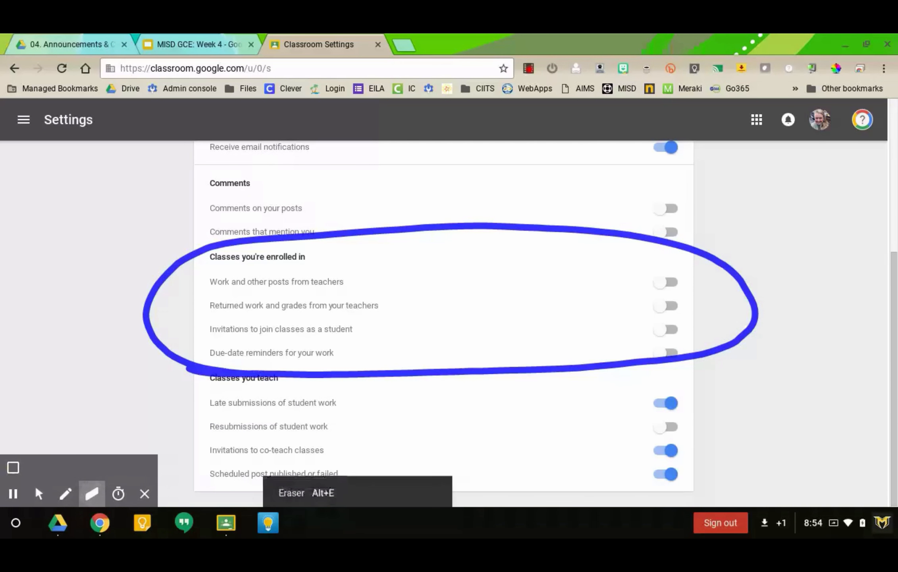
left_click(92, 493)
key("alt+m")
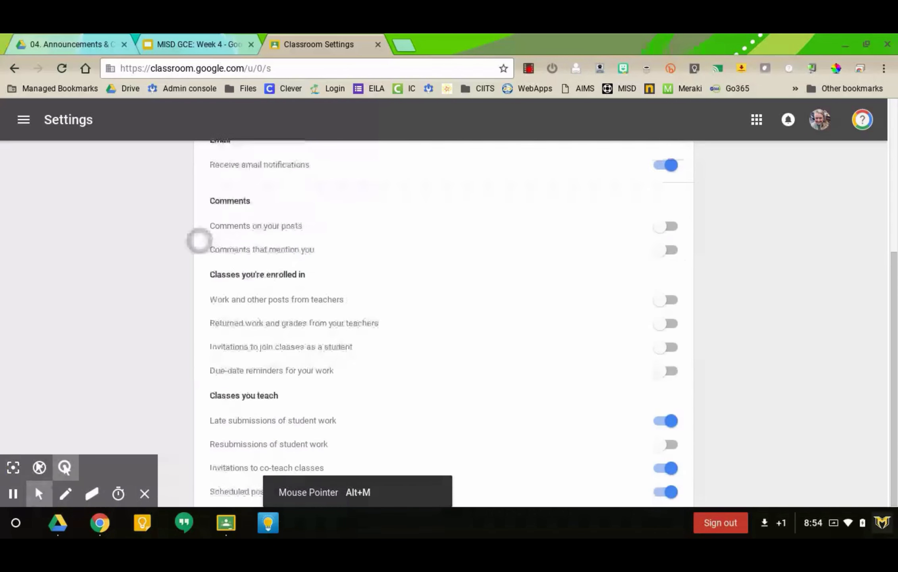
scroll(198, 409, "up", 4)
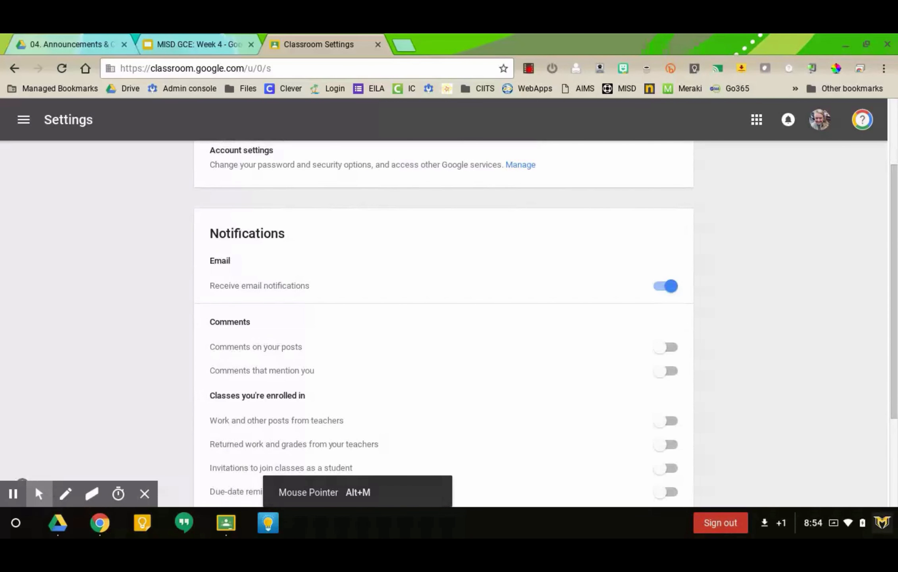
scroll(399, 301, "up", 2)
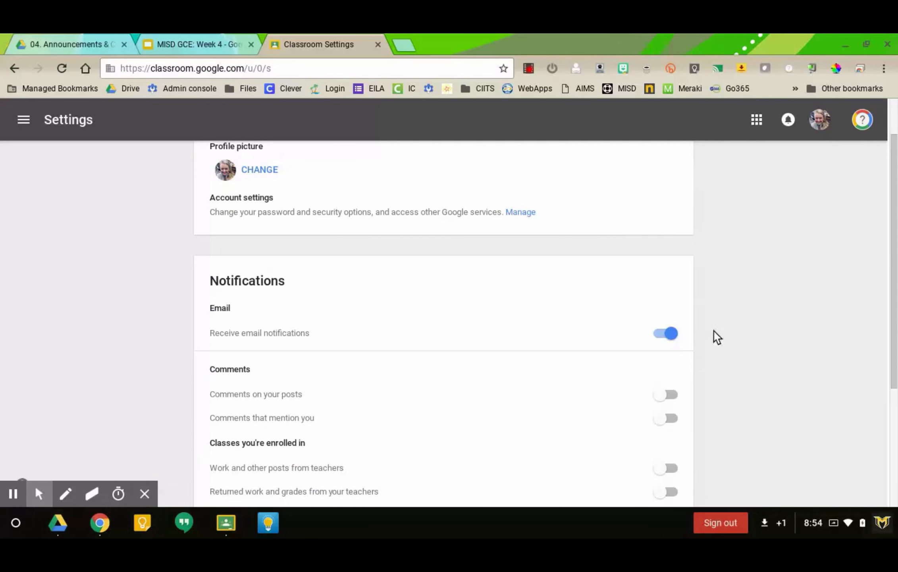